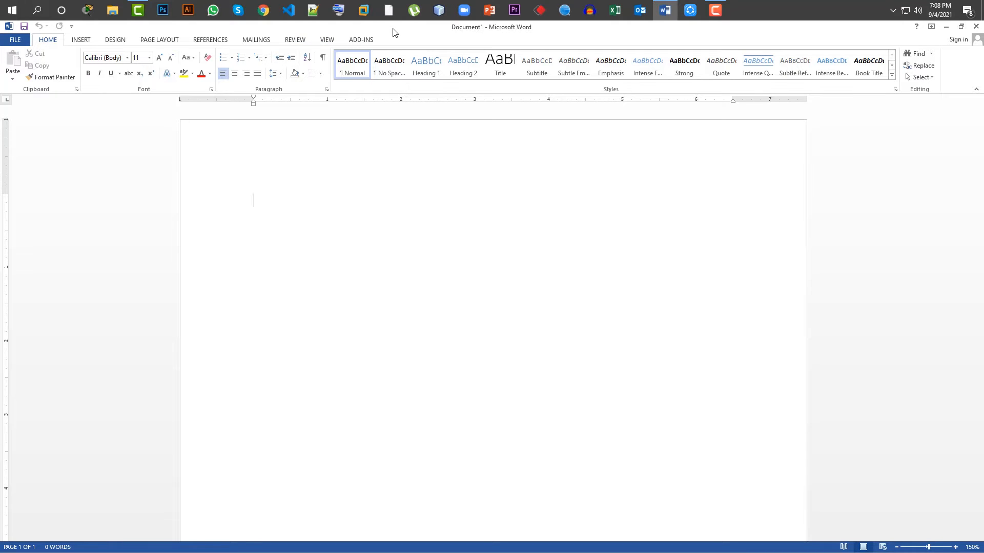
pyautogui.click(82, 41)
pyautogui.click(116, 41)
pyautogui.click(148, 41)
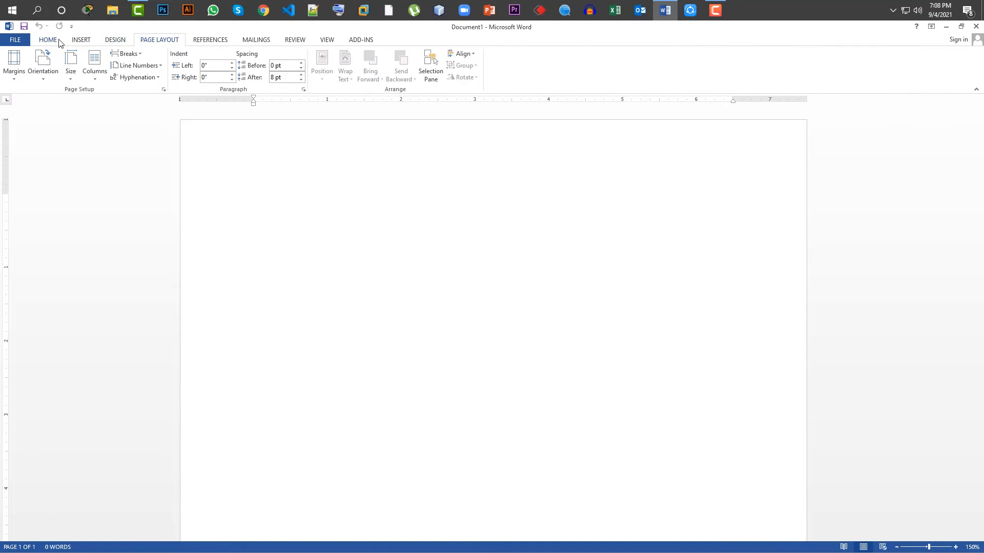
pyautogui.click(58, 43)
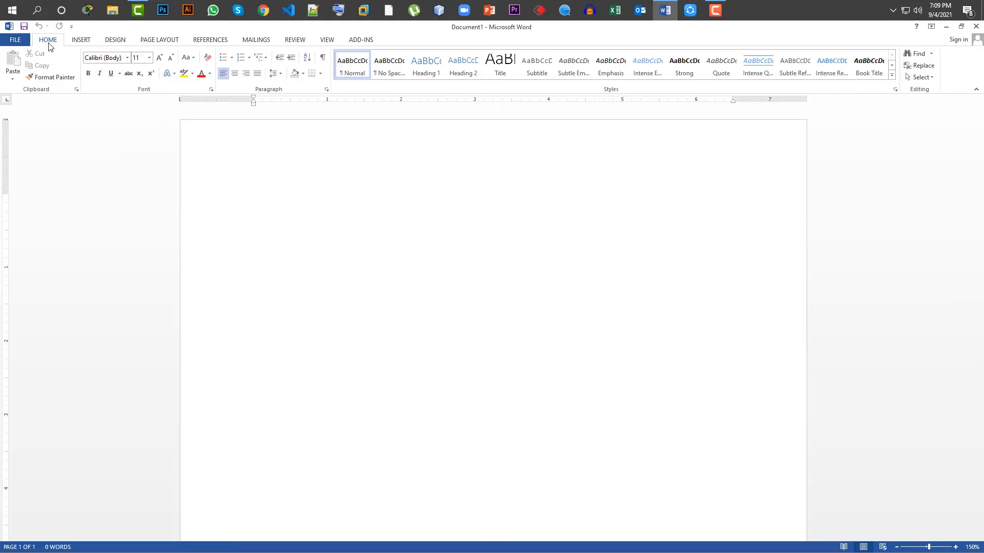
pyautogui.click(21, 41)
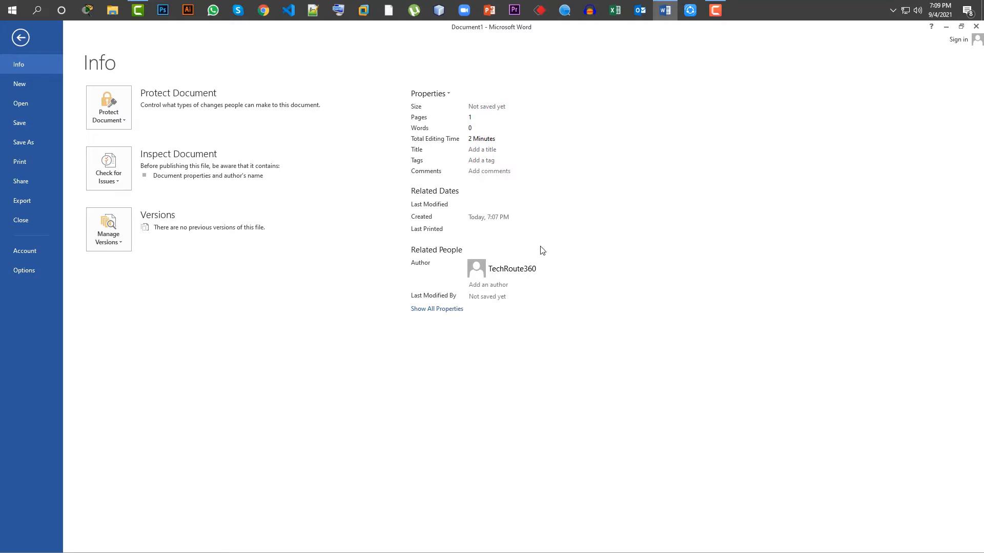
pyautogui.click(21, 38)
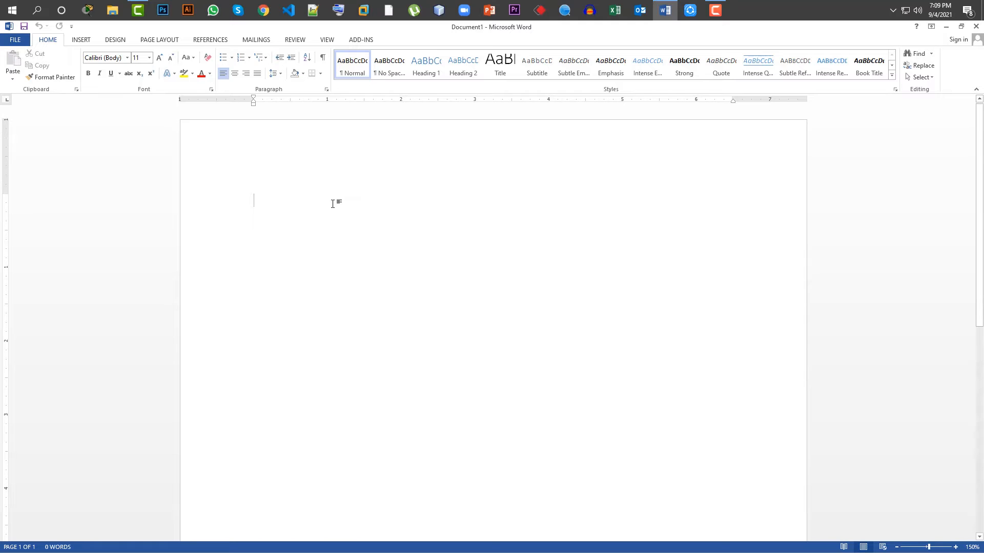
# Step: Write the sentence "The quick brown fox jumps over the lazy dog." on the first line of the blank document
pyautogui.write('The ')
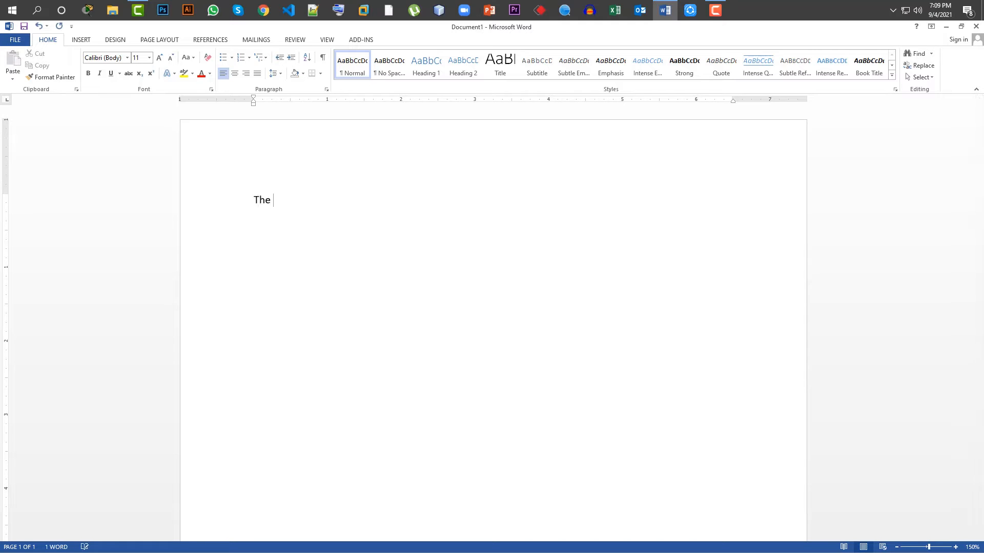
pyautogui.write('quick brown fox jumps of')
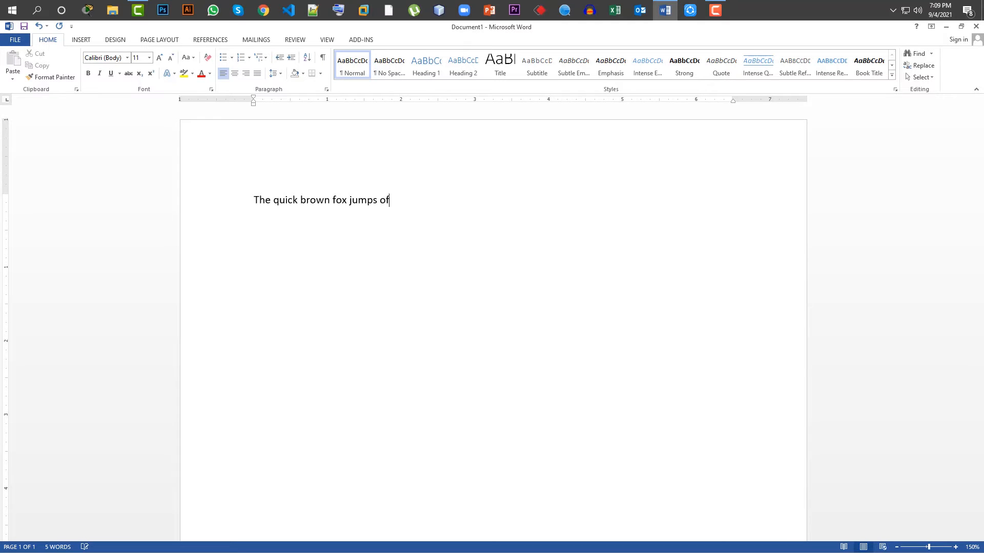
pyautogui.press('BackSpace')
pyautogui.write('ver the lazy dog.')
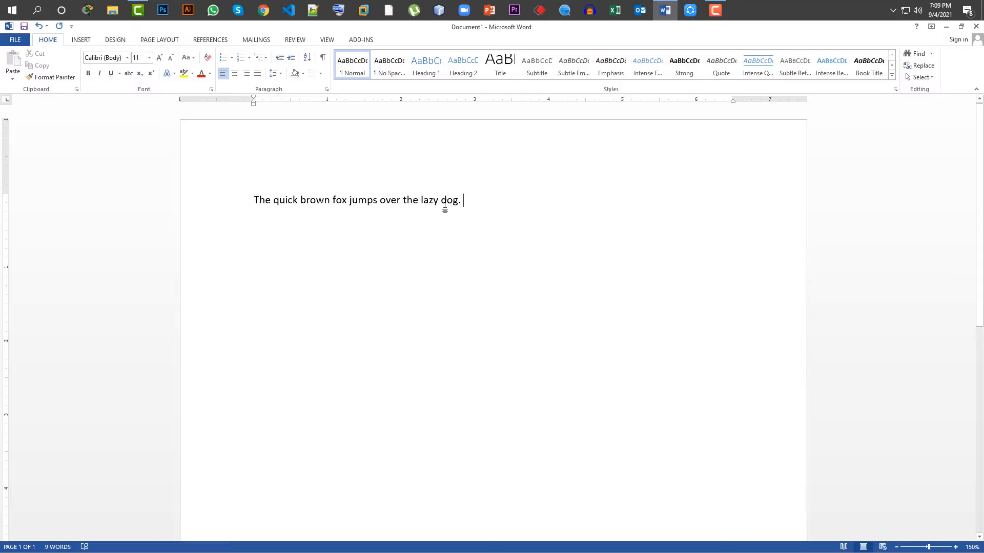
# Step: Copy the whole sentence and paste the duplicate on a new line below it
pyautogui.moveTo(446, 204); pyautogui.dragTo(245, 199)
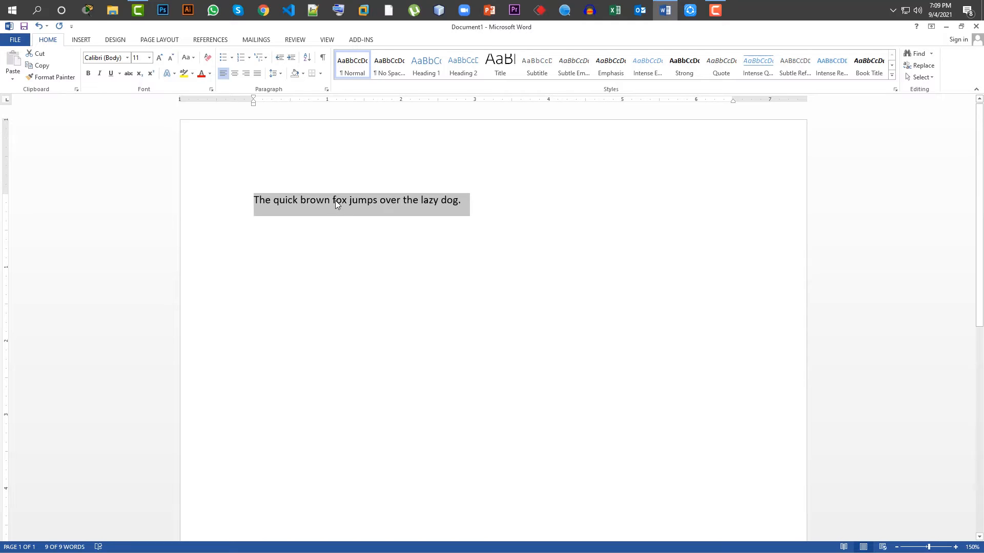
pyautogui.click(38, 65)
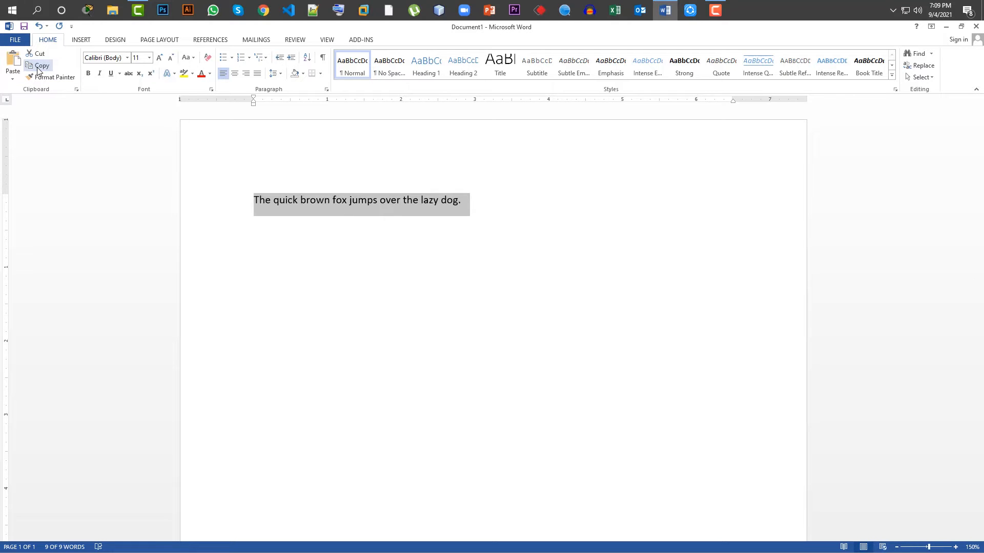
pyautogui.click(320, 255)
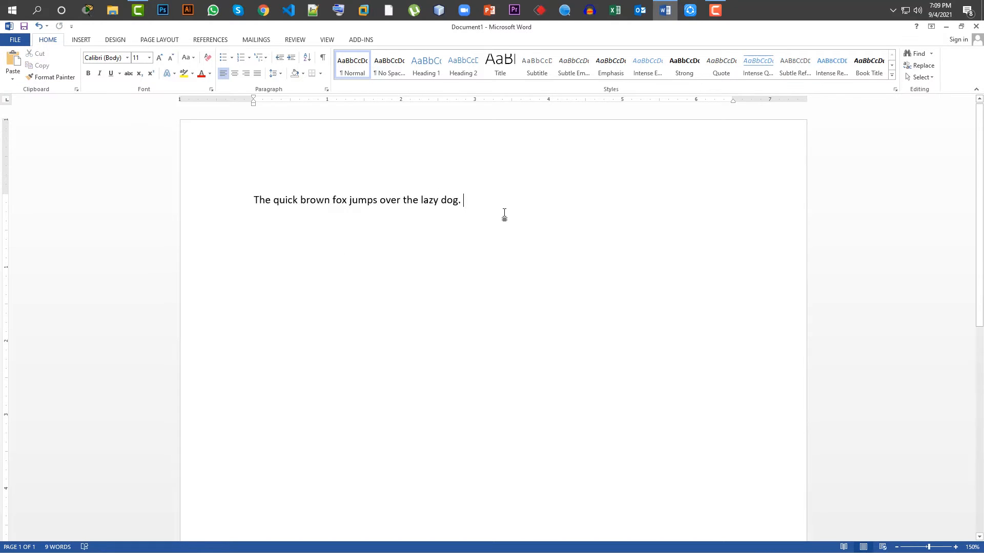
pyautogui.press('Return')
pyautogui.click(12, 72)
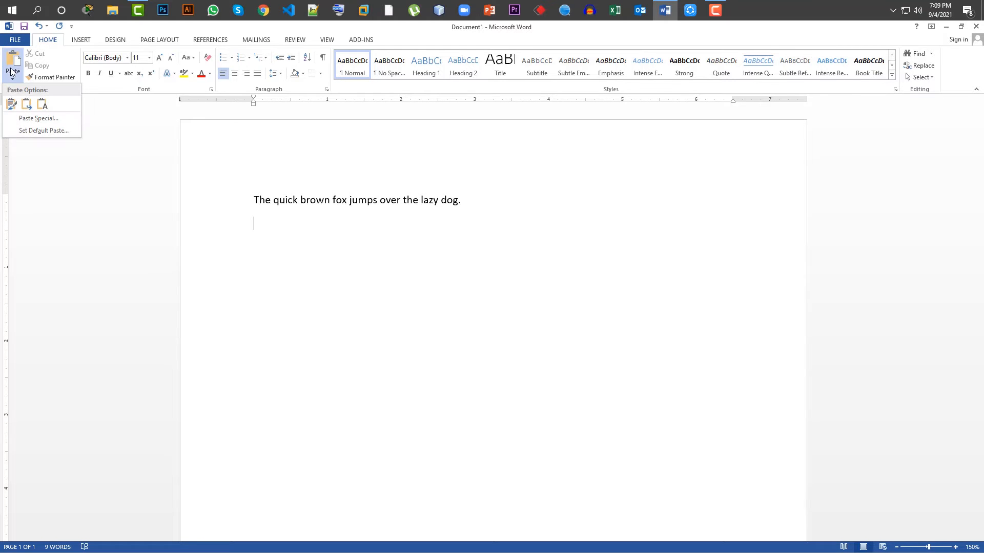
pyautogui.click(11, 104)
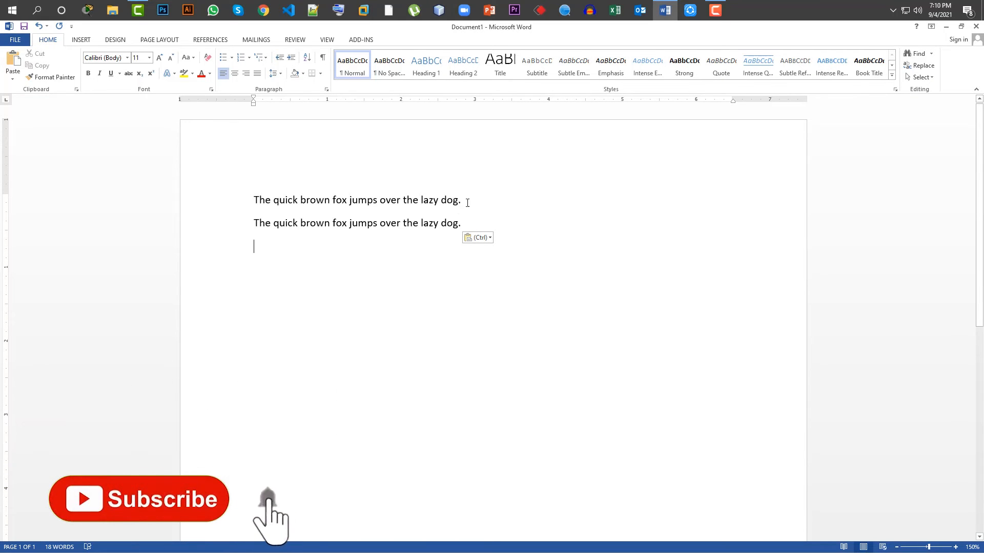
# Step: Cut "over the lazy dog." from the first line and paste it on the empty third line
pyautogui.moveTo(464, 200); pyautogui.dragTo(242, 196)
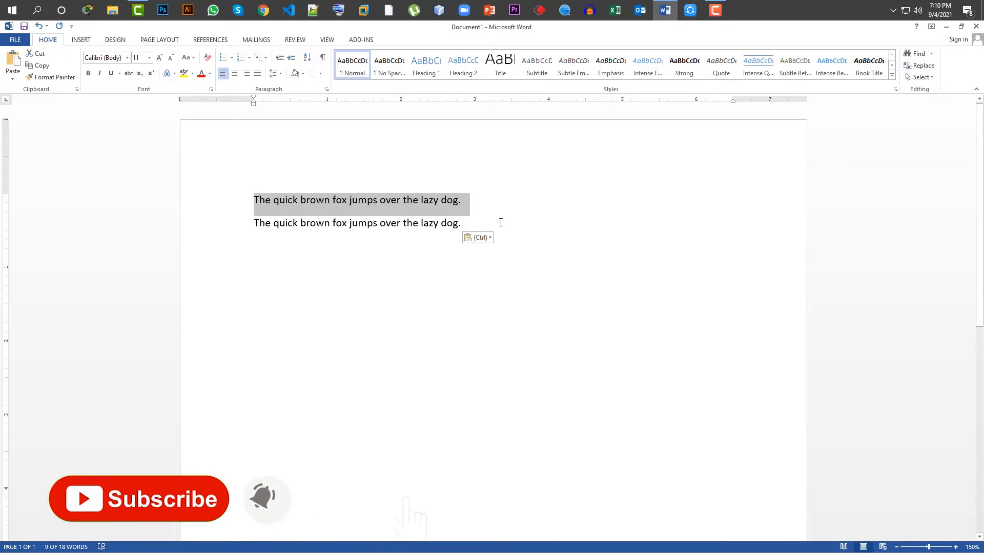
pyautogui.click(486, 229)
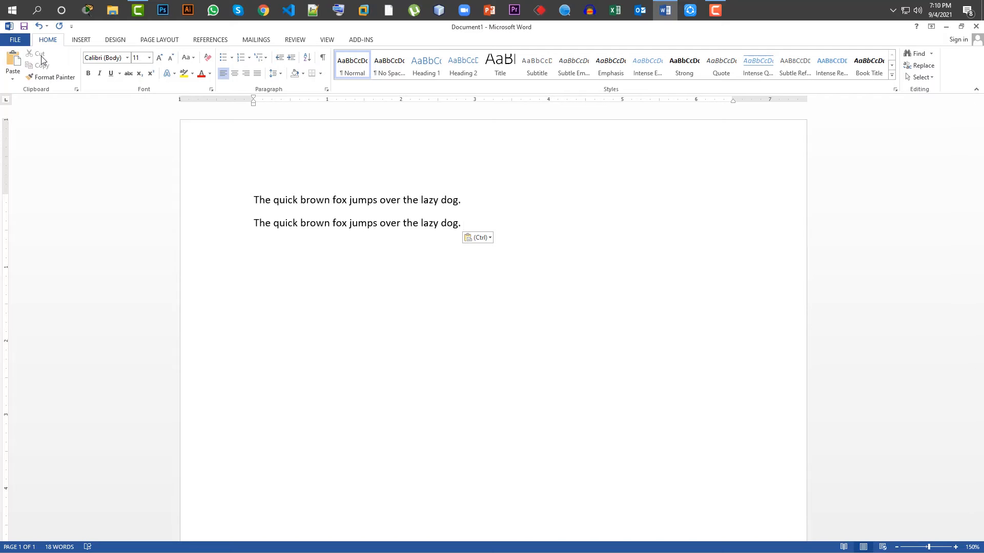
pyautogui.moveTo(479, 198); pyautogui.dragTo(379, 200)
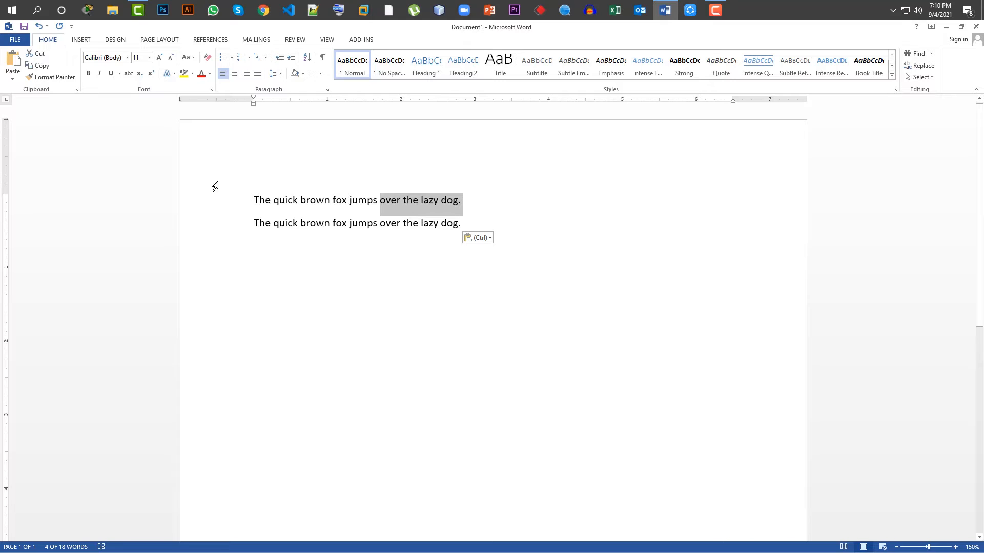
pyautogui.click(37, 53)
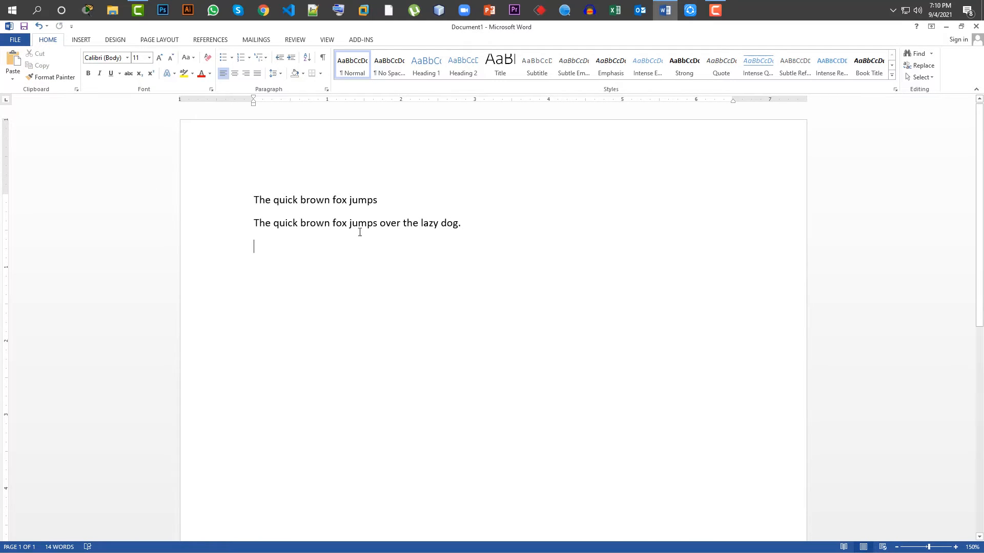
pyautogui.click(13, 64)
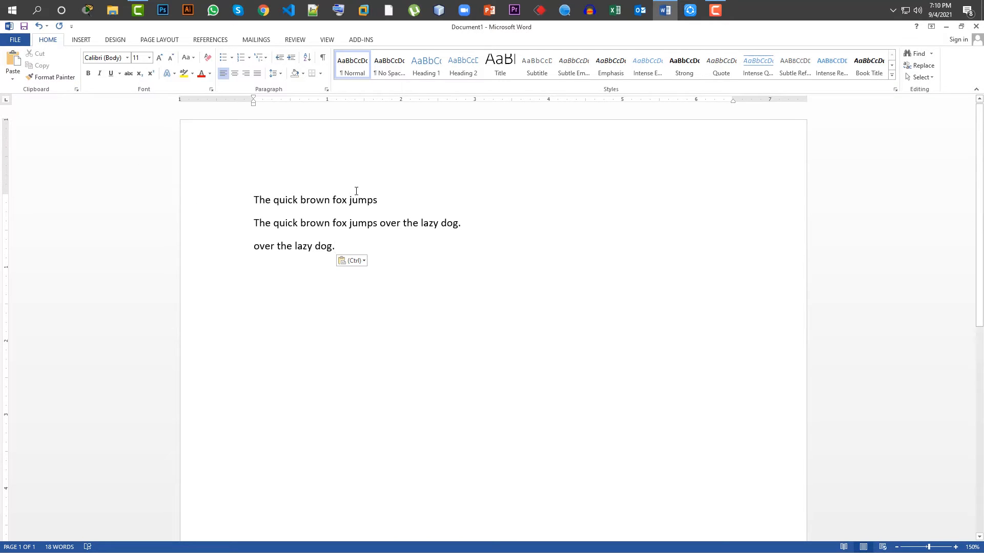
# Step: In the first line, highlight "brown fox jumps" in yellow and set "The quick" in the Algerian font
pyautogui.moveTo(385, 195); pyautogui.dragTo(301, 200)
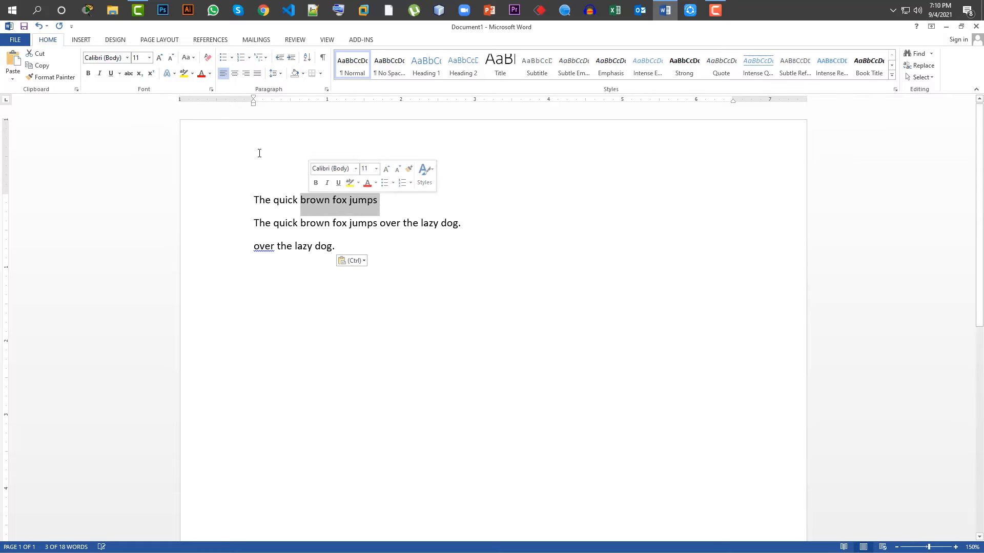
pyautogui.click(184, 74)
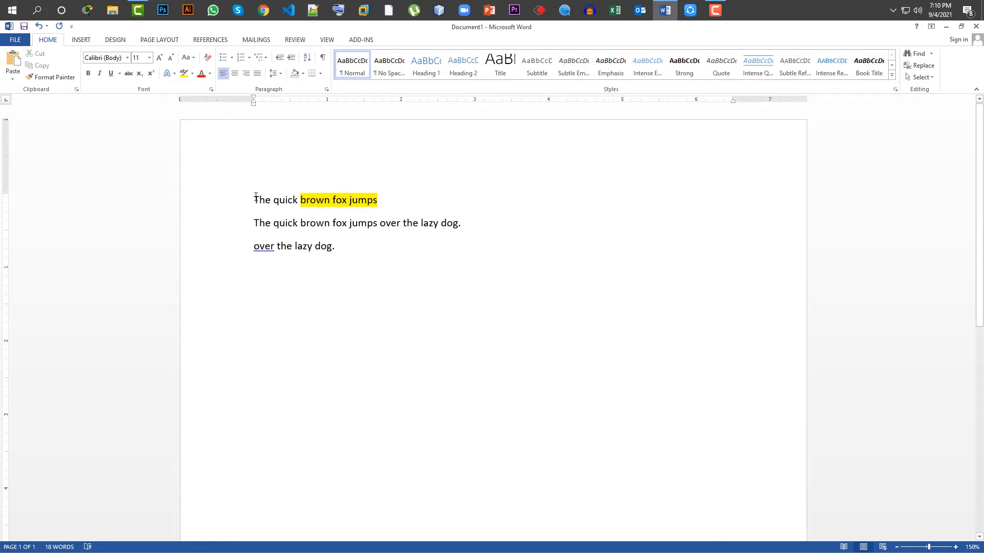
pyautogui.moveTo(279, 197); pyautogui.dragTo(289, 197)
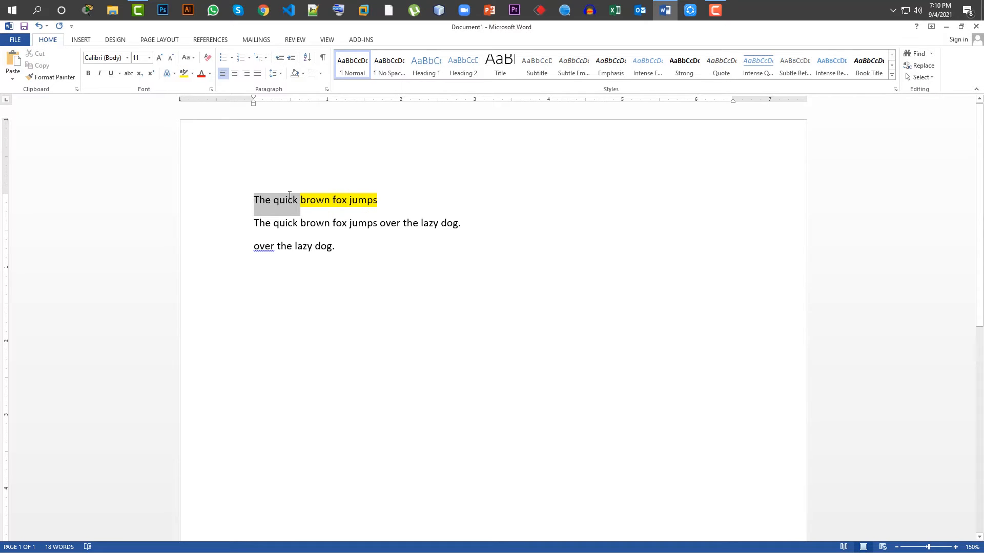
pyautogui.click(128, 59)
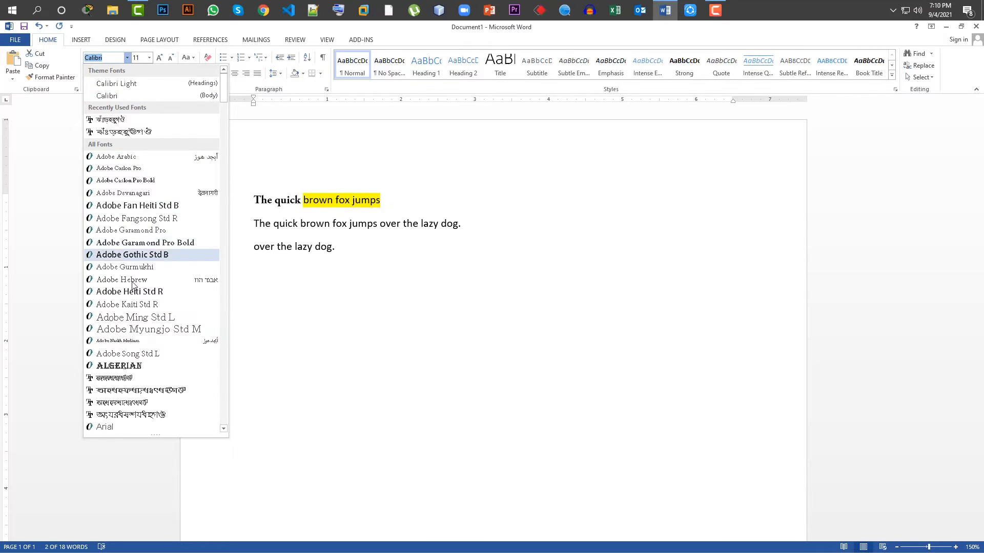
pyautogui.click(119, 366)
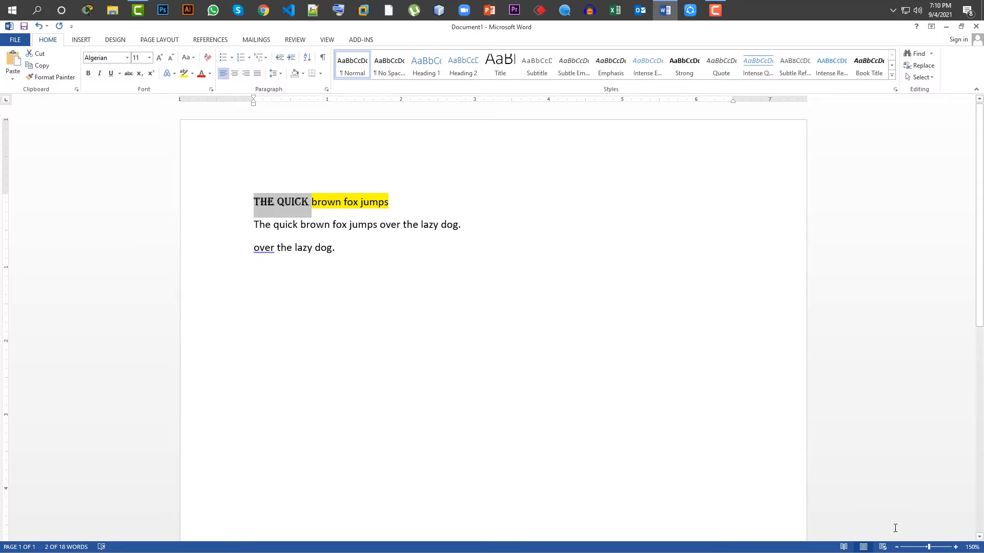
# Step: Copy the formatting of the entire first line onto the second line with Format Painter
pyautogui.click(955, 547)
pyautogui.click(955, 548)
pyautogui.click(955, 547)
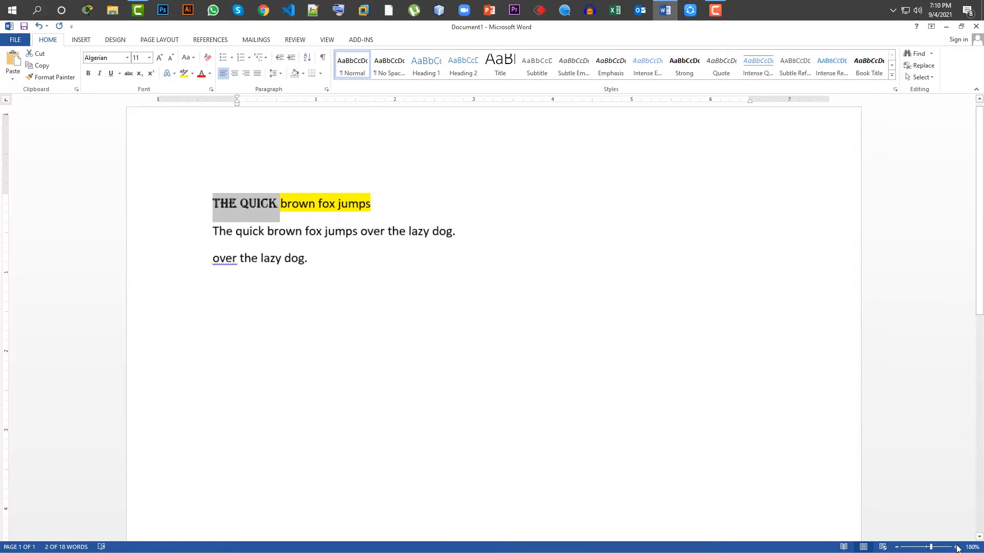
pyautogui.click(955, 547)
pyautogui.click(955, 547)
pyautogui.click(955, 547)
pyautogui.click(346, 281)
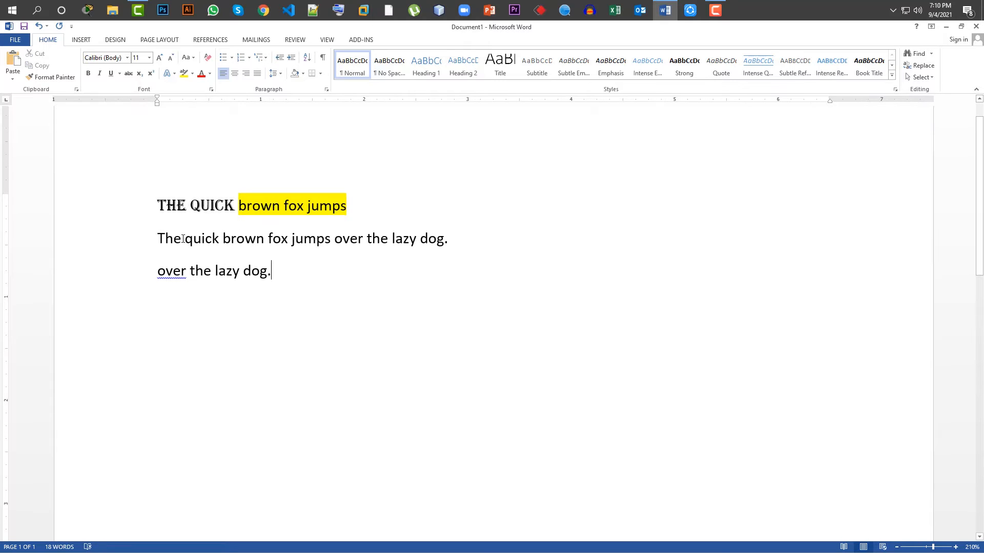
pyautogui.moveTo(155, 231); pyautogui.dragTo(466, 238)
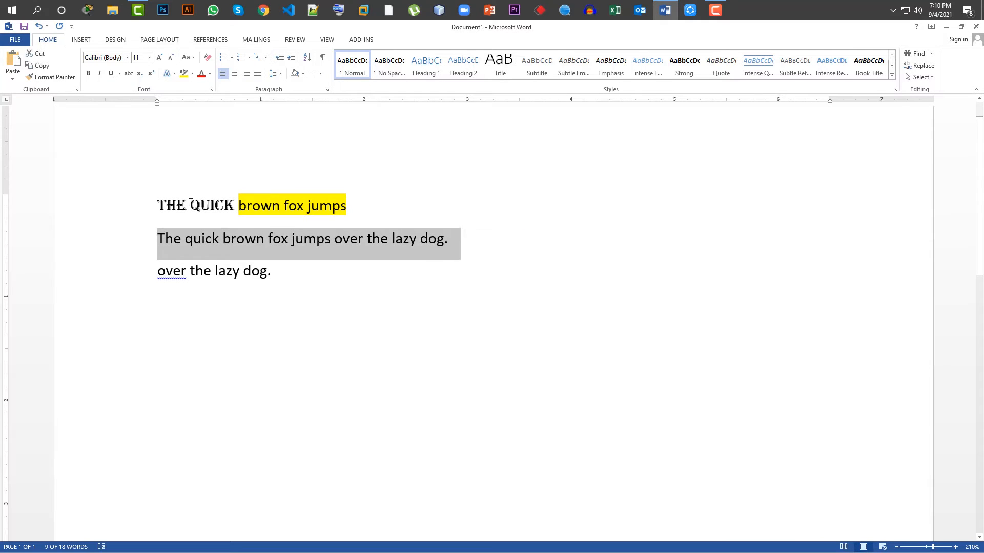
pyautogui.click(372, 202)
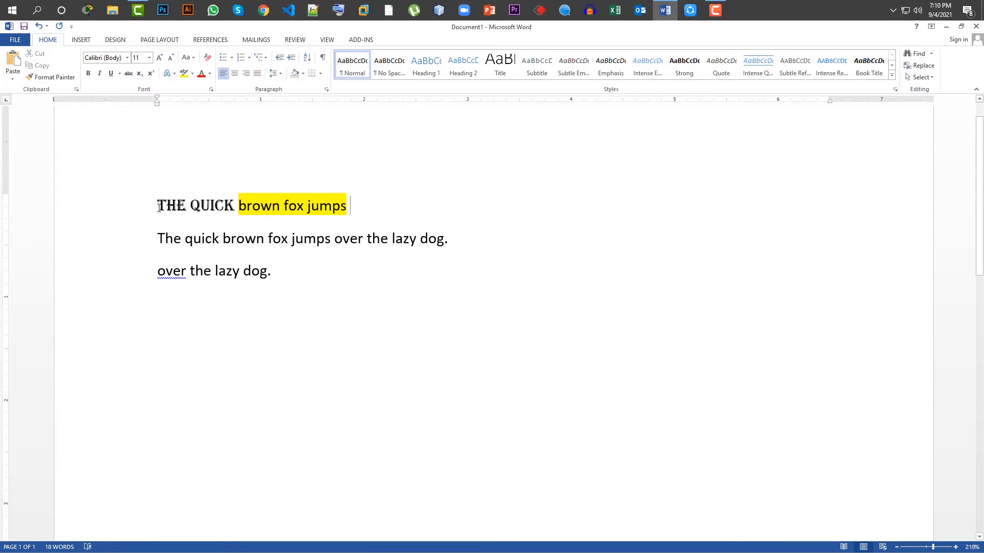
pyautogui.moveTo(157, 205); pyautogui.dragTo(358, 207)
pyautogui.click(51, 77)
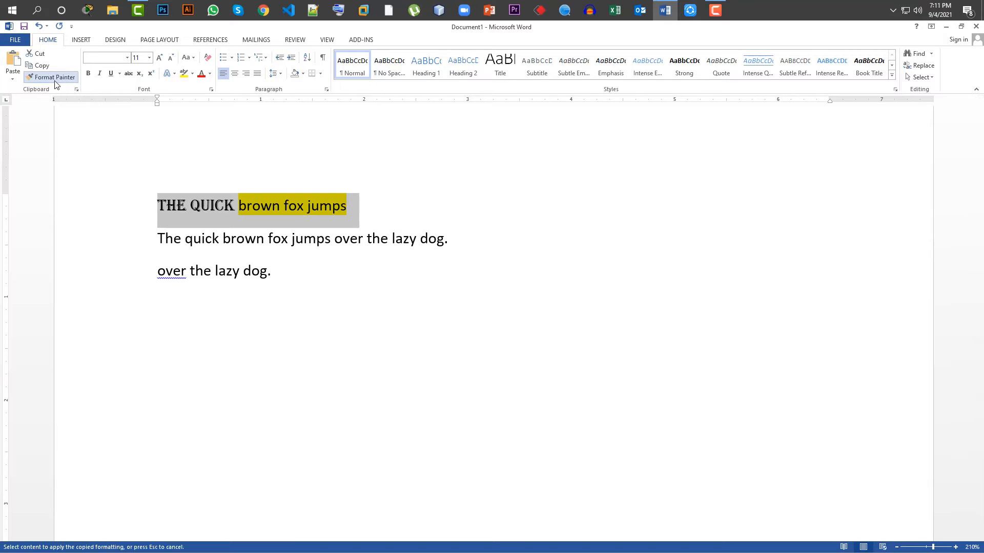
pyautogui.moveTo(155, 236); pyautogui.dragTo(450, 245)
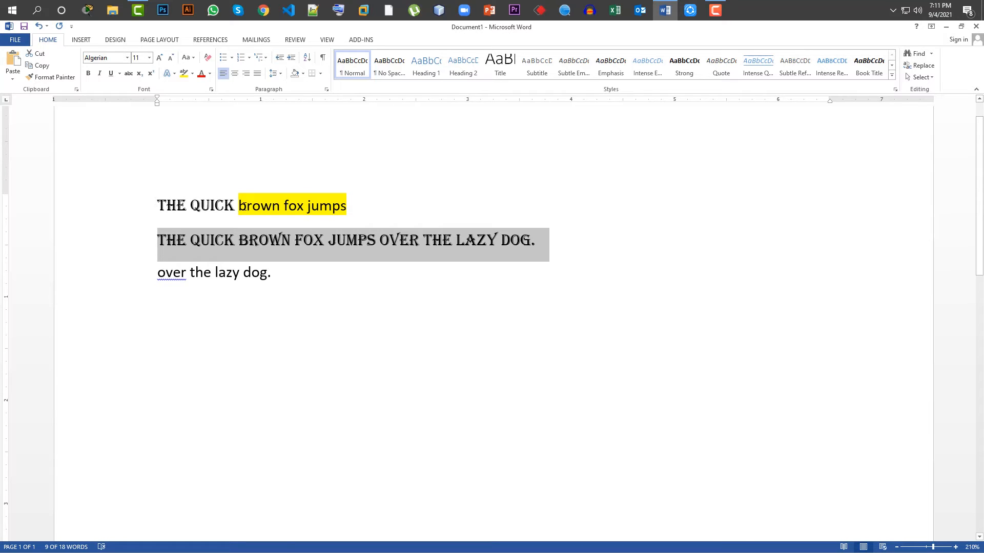
pyautogui.moveTo(235, 205); pyautogui.dragTo(157, 207)
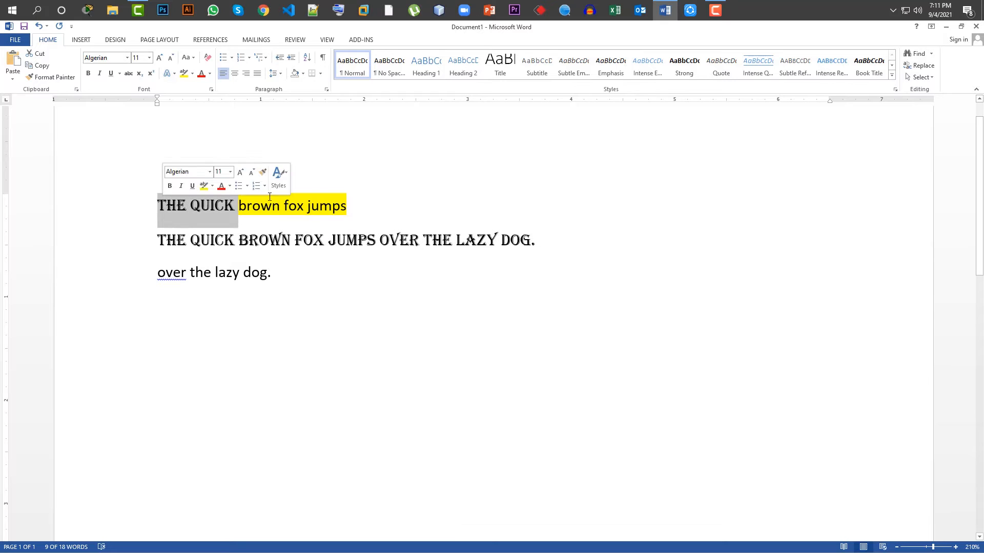
pyautogui.moveTo(352, 204); pyautogui.dragTo(285, 210)
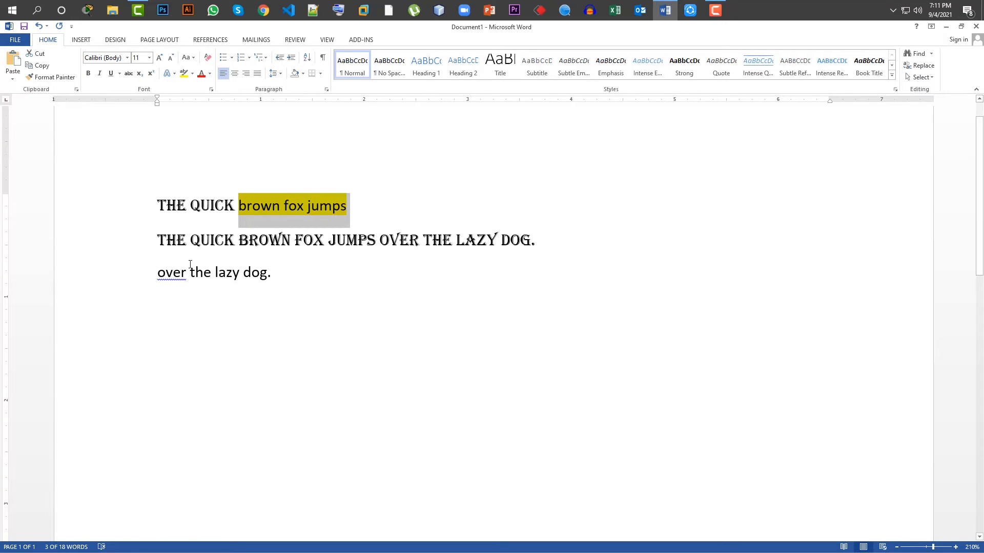
pyautogui.moveTo(343, 204); pyautogui.dragTo(173, 196)
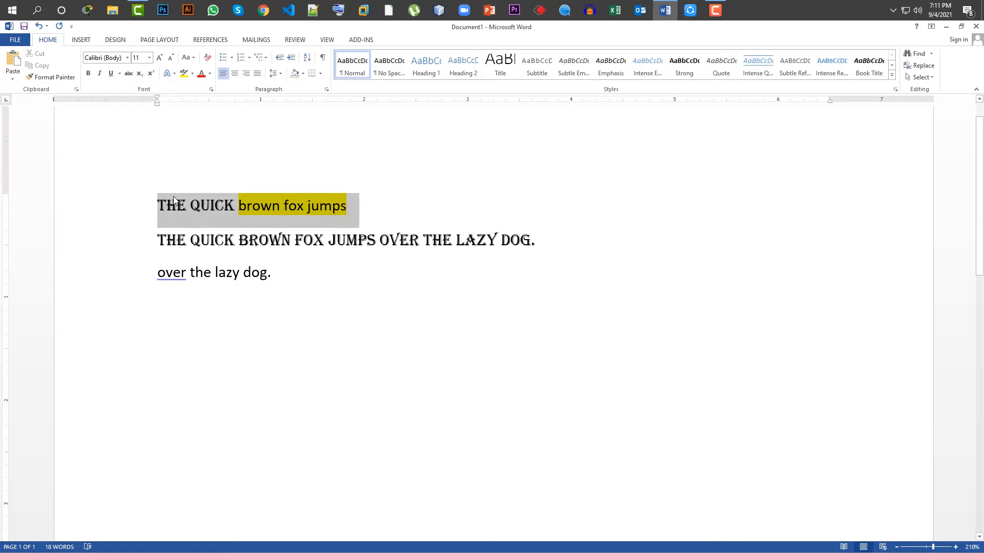
pyautogui.click(44, 78)
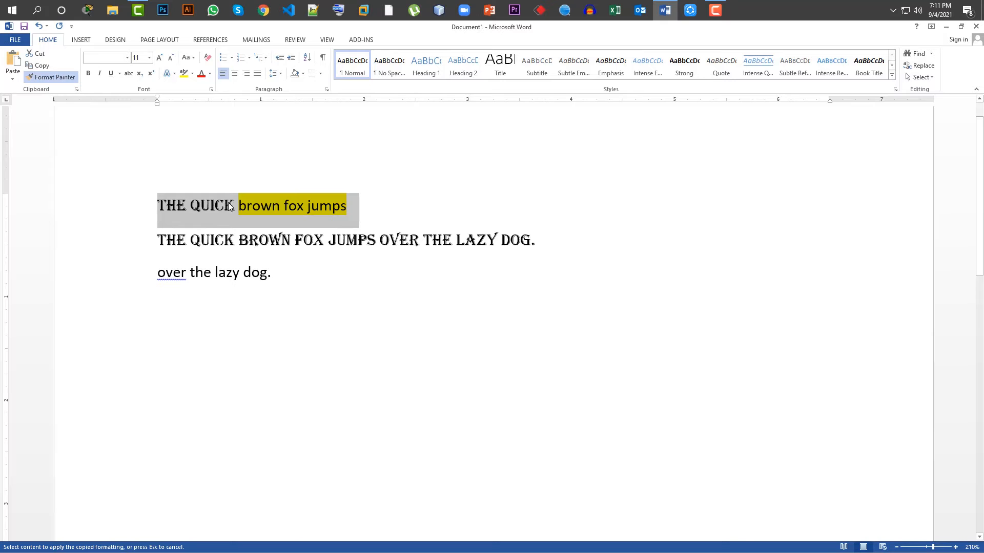
pyautogui.click(367, 202)
# Step: Copy the formatting of the highlighted words "brown fox jumps" onto the whole second line with Format Painter
pyautogui.moveTo(367, 202); pyautogui.dragTo(239, 206)
pyautogui.click(51, 77)
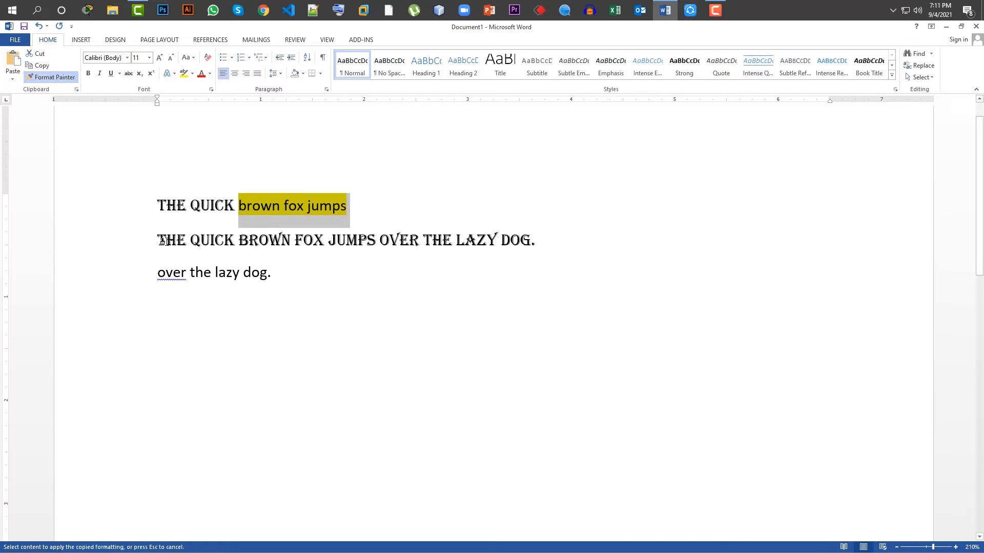
pyautogui.moveTo(149, 243); pyautogui.dragTo(393, 255)
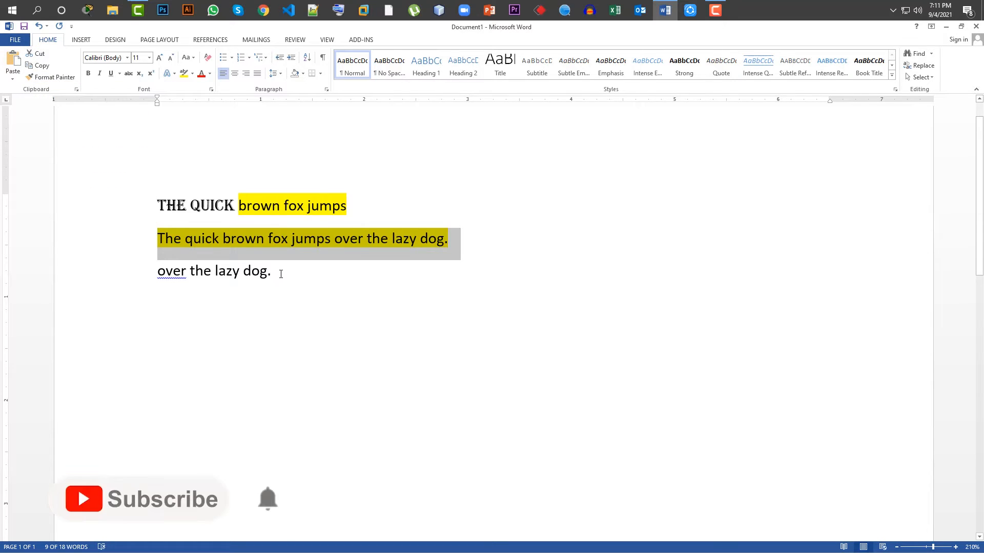
pyautogui.click(268, 272)
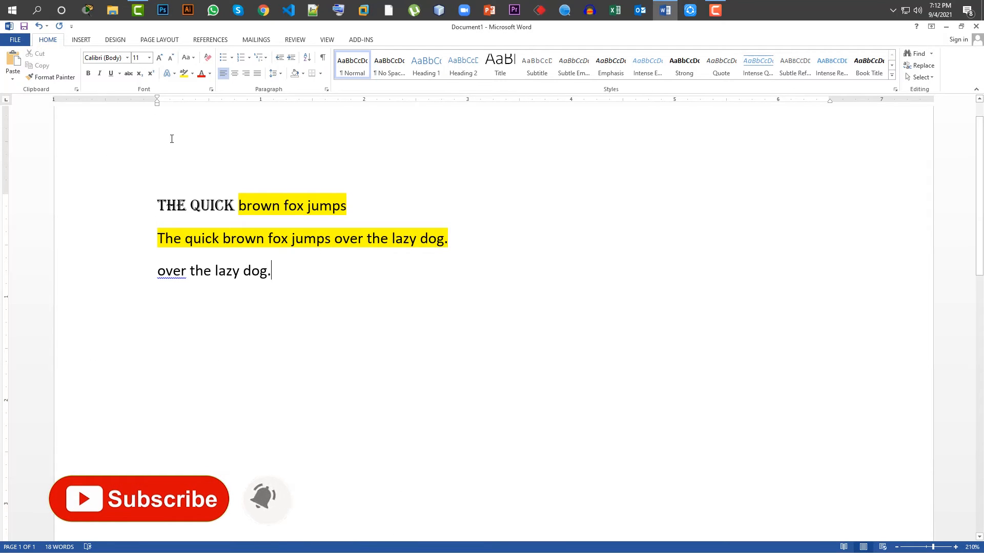
pyautogui.click(127, 58)
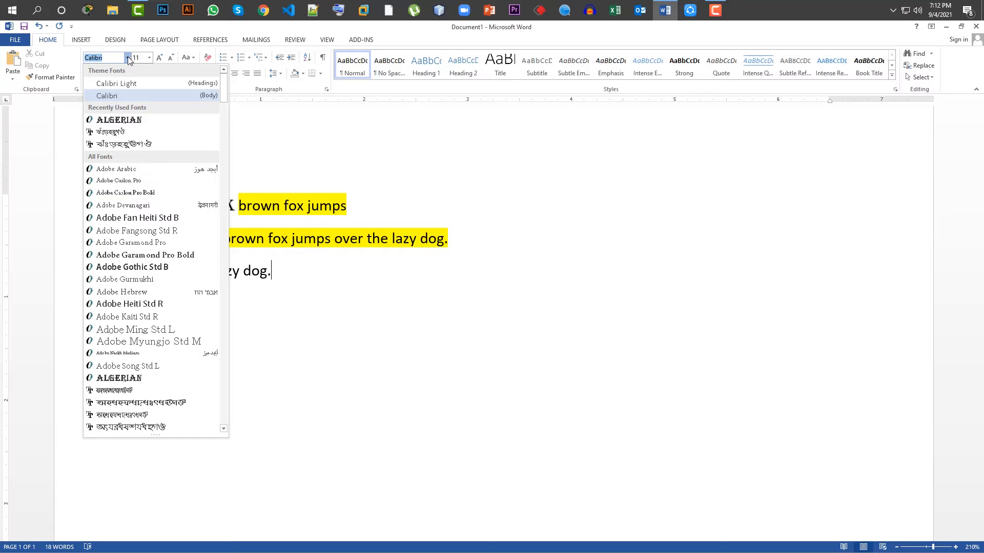
pyautogui.click(281, 272)
pyautogui.moveTo(282, 272); pyautogui.dragTo(190, 270)
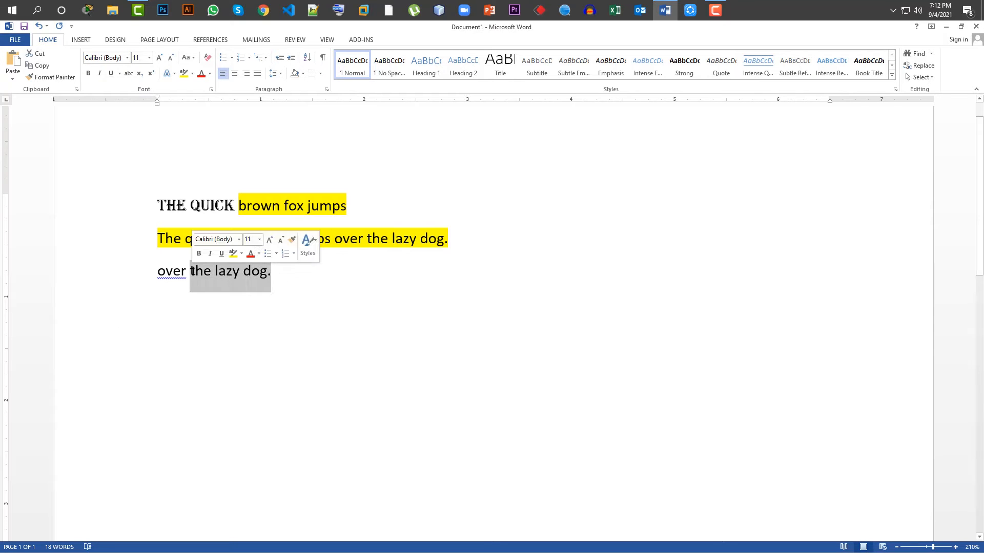
pyautogui.click(273, 277)
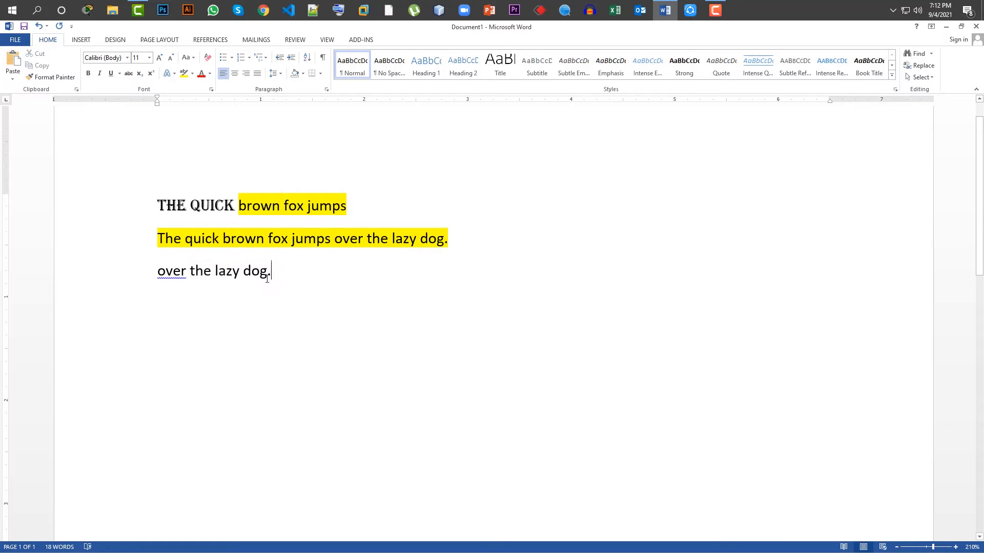
pyautogui.moveTo(271, 276); pyautogui.dragTo(246, 275)
pyautogui.click(219, 271)
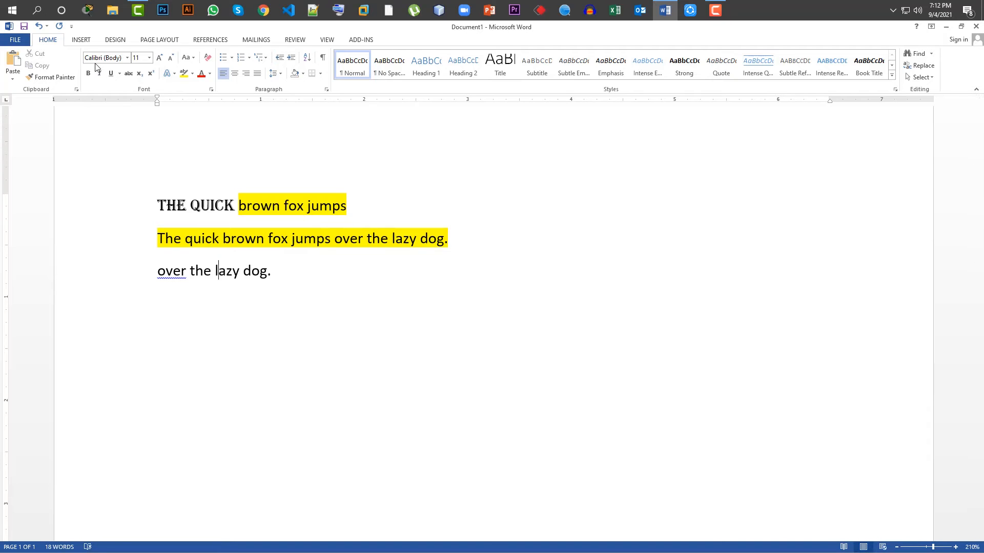
pyautogui.click(280, 271)
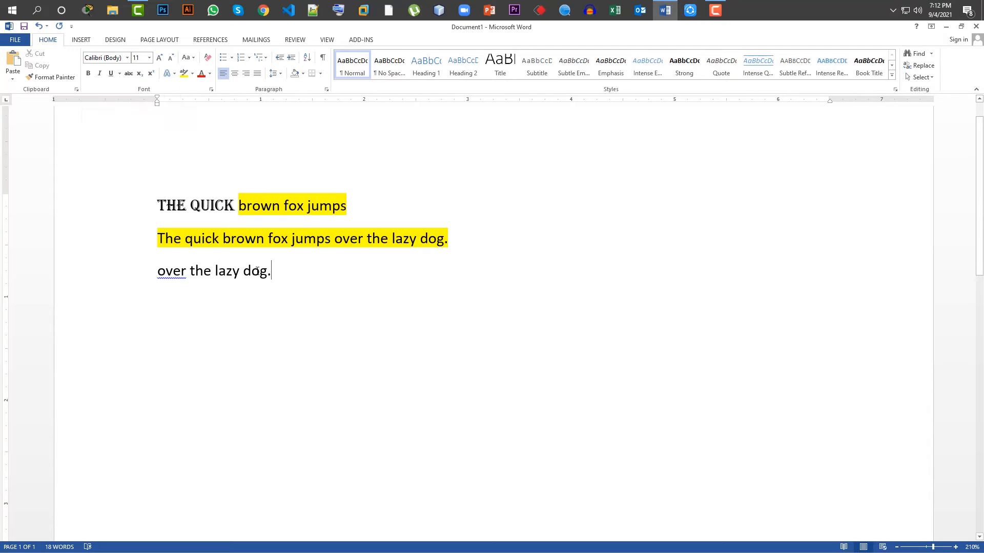
# Step: Set the whole third line, "over the lazy dog.", in the Arial font
pyautogui.moveTo(256, 271); pyautogui.dragTo(157, 271)
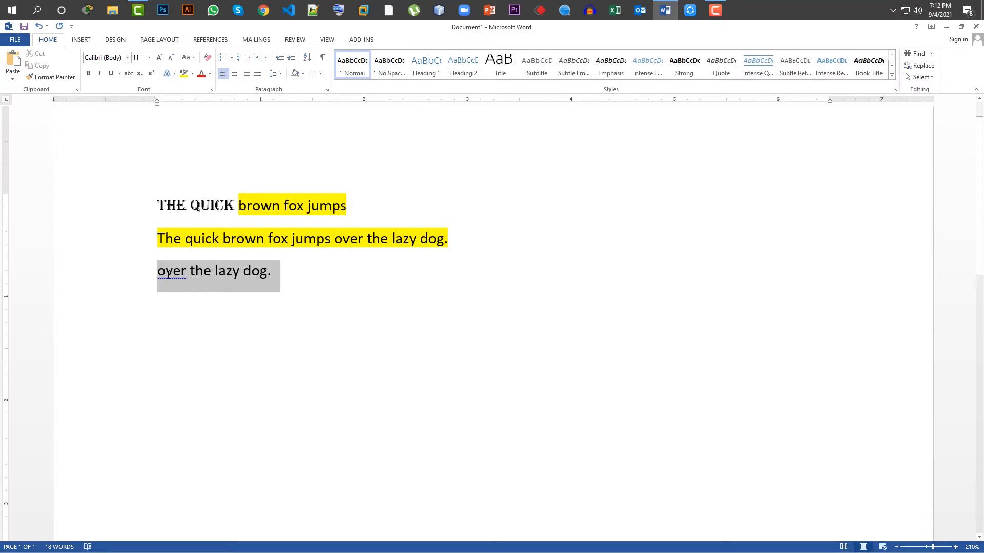
pyautogui.click(128, 55)
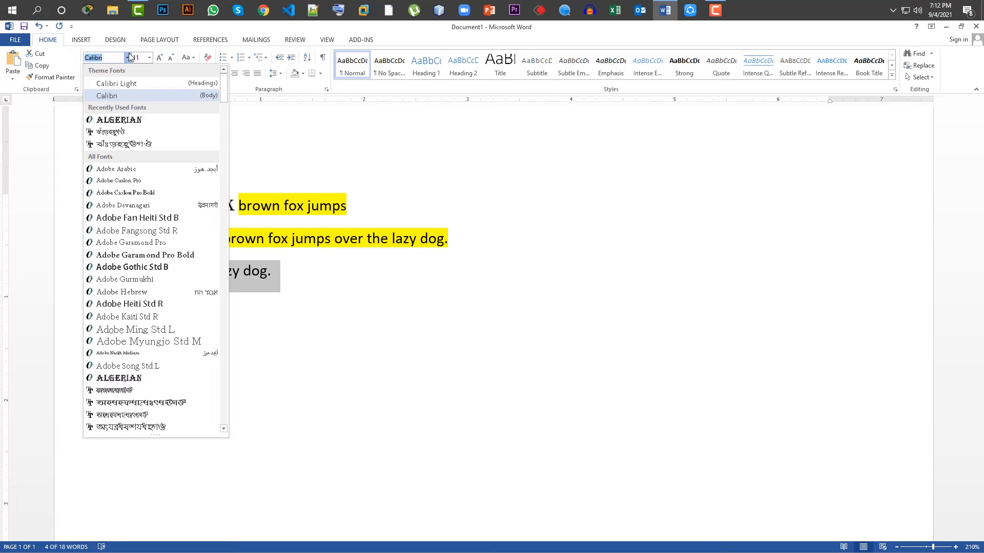
pyautogui.write('Arial')
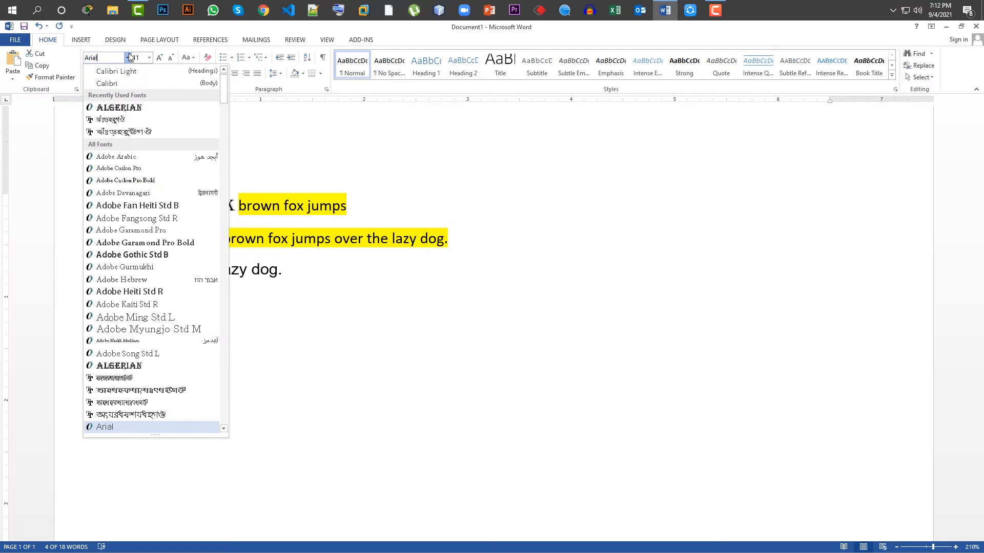
pyautogui.press('Return')
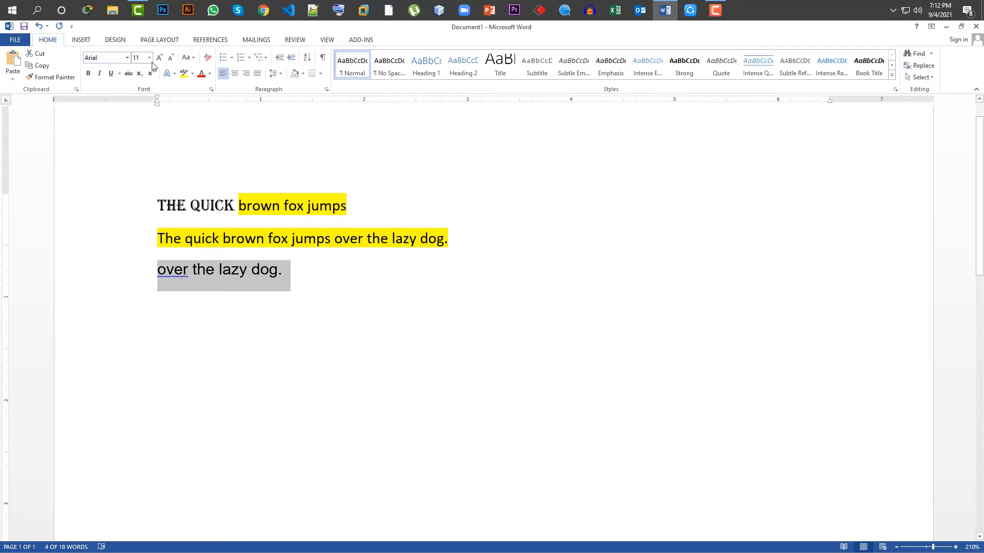
pyautogui.click(258, 298)
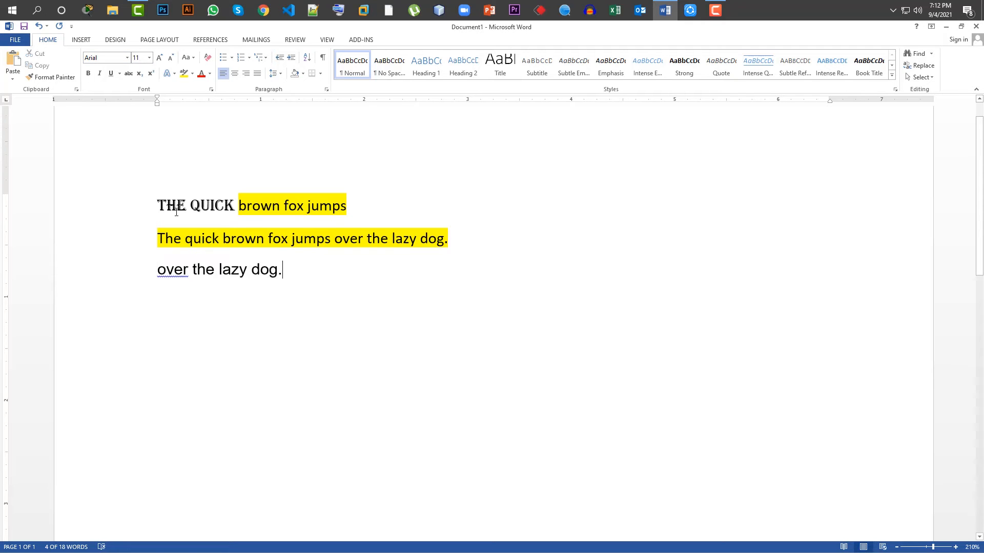
# Step: Check which font is applied to the words "The quick" and to the second and third lines
pyautogui.click(151, 203)
pyautogui.moveTo(155, 272); pyautogui.dragTo(278, 271)
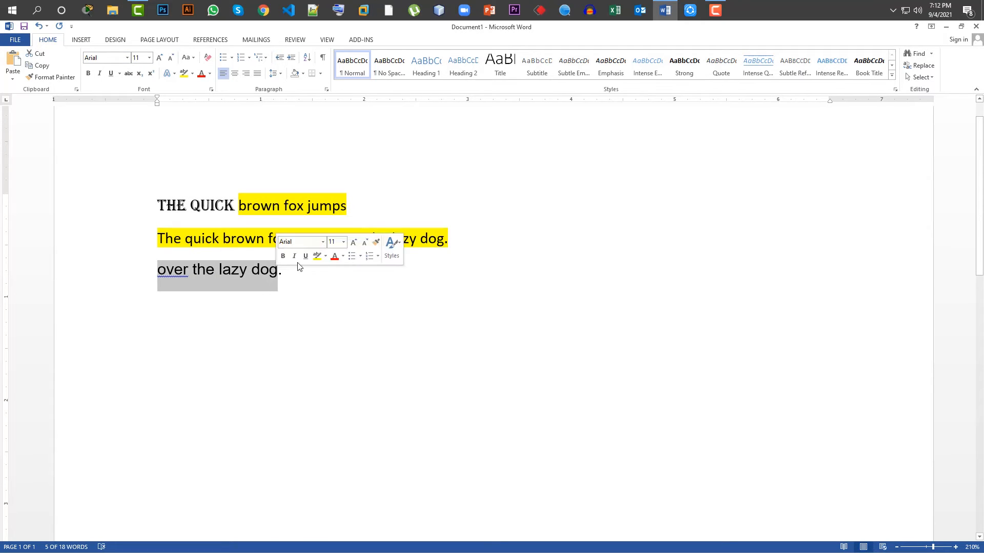
pyautogui.click(339, 305)
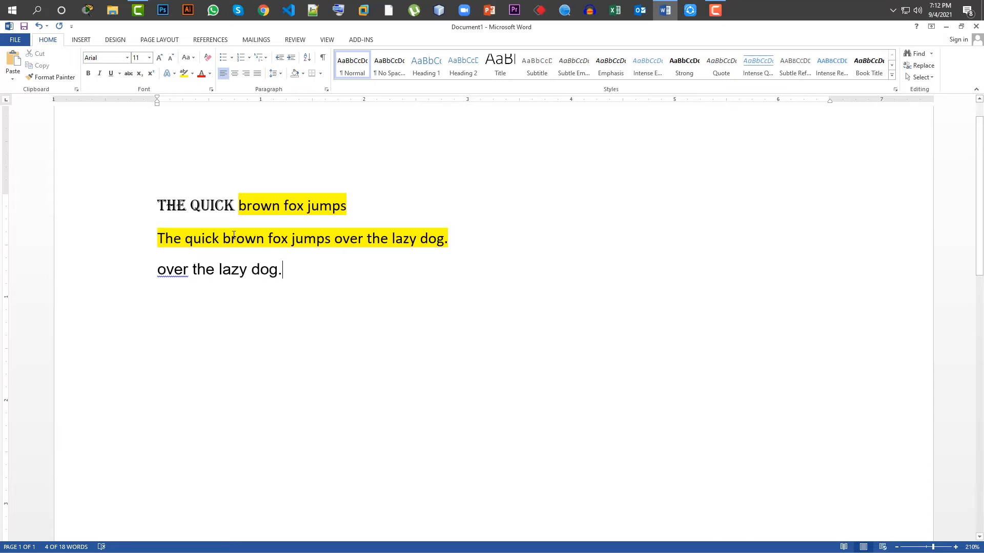
pyautogui.click(210, 205)
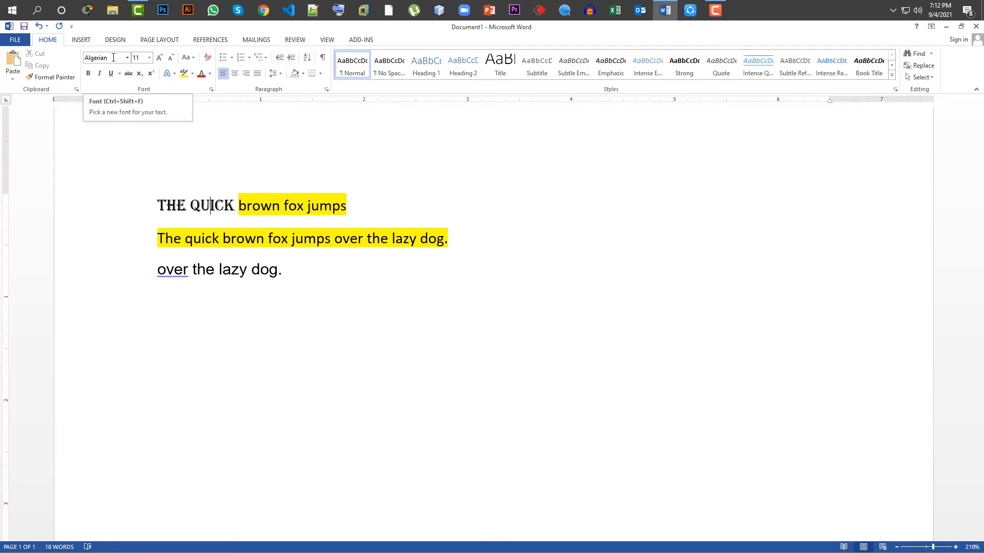
pyautogui.moveTo(288, 268); pyautogui.dragTo(165, 273)
pyautogui.click(288, 293)
pyautogui.click(206, 211)
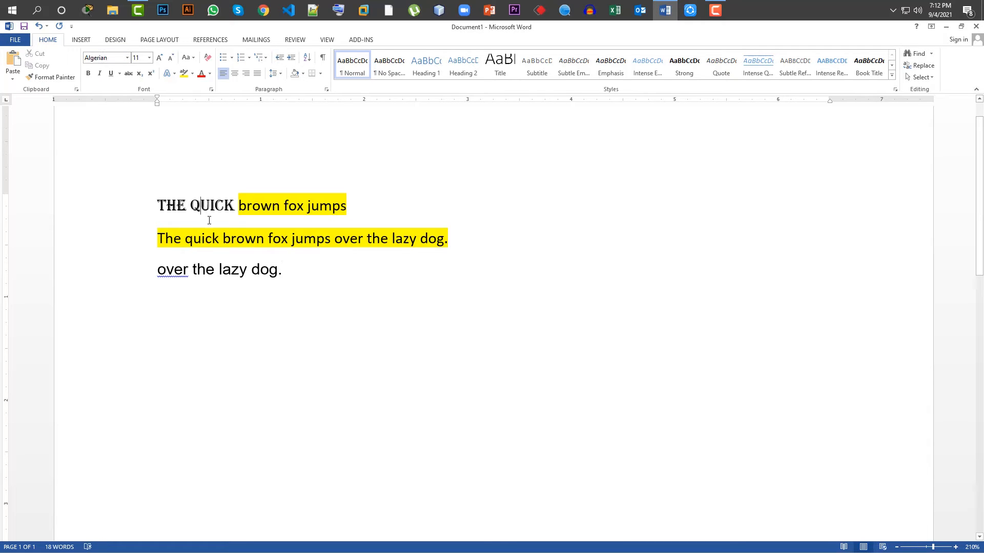
pyautogui.click(219, 268)
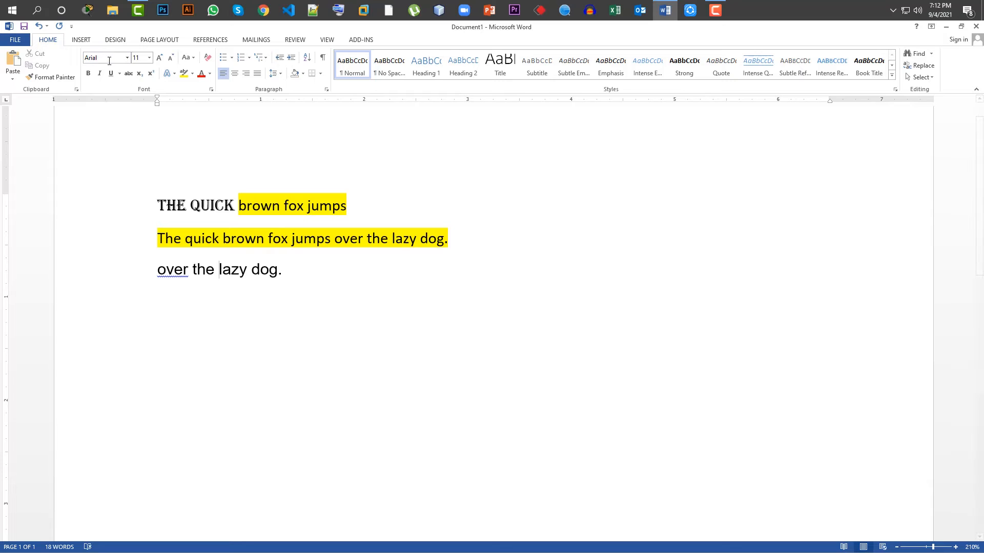
pyautogui.click(201, 207)
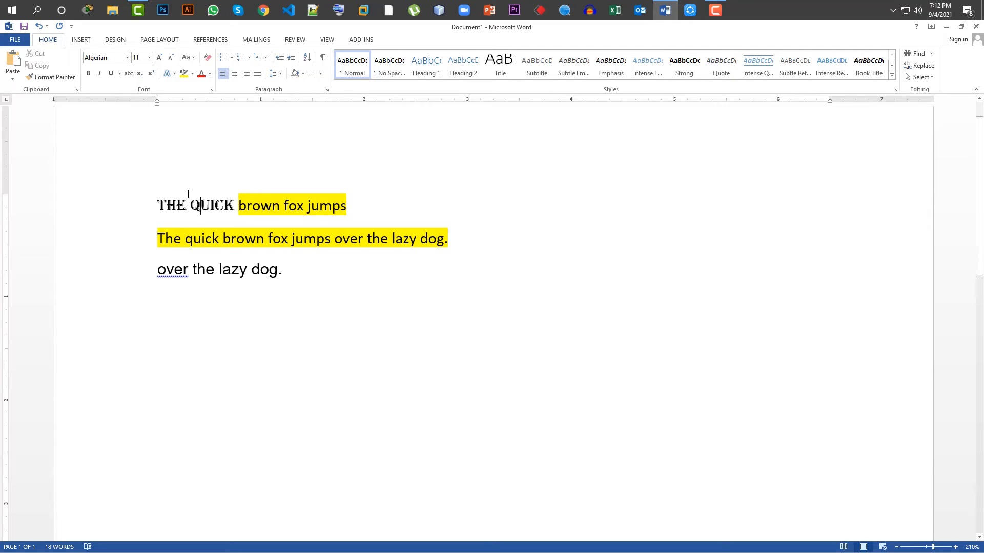
pyautogui.click(215, 241)
pyautogui.click(149, 58)
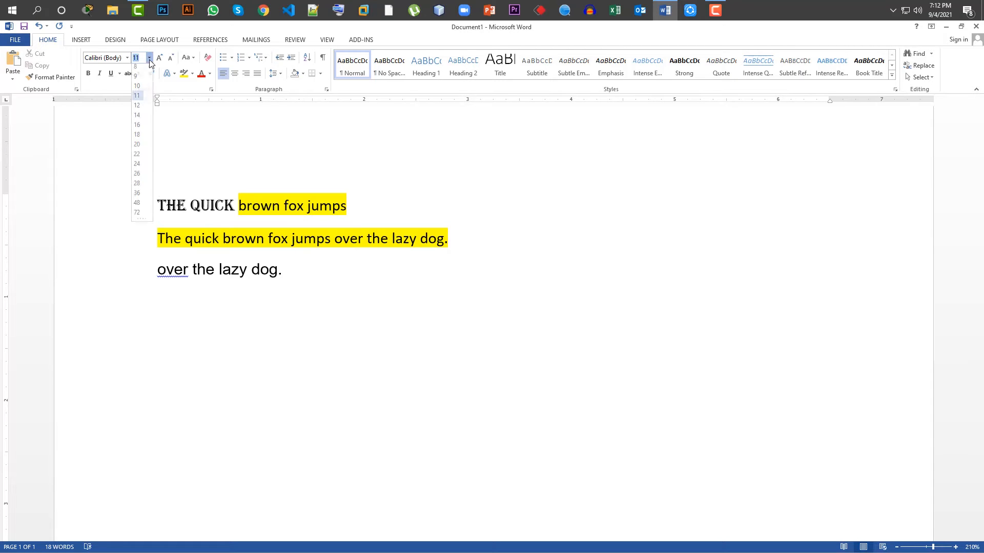
pyautogui.click(196, 227)
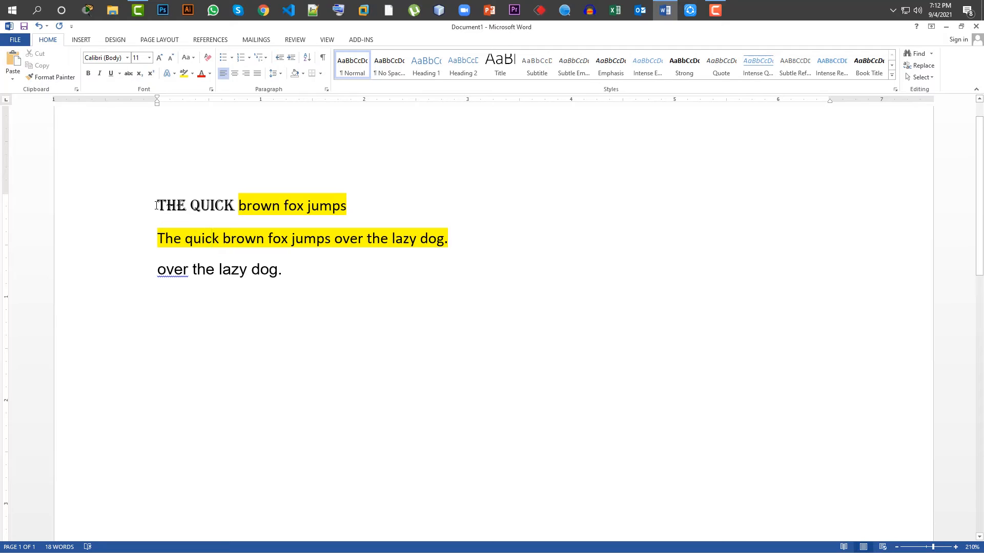
pyautogui.moveTo(156, 205); pyautogui.dragTo(237, 205)
pyautogui.click(182, 174)
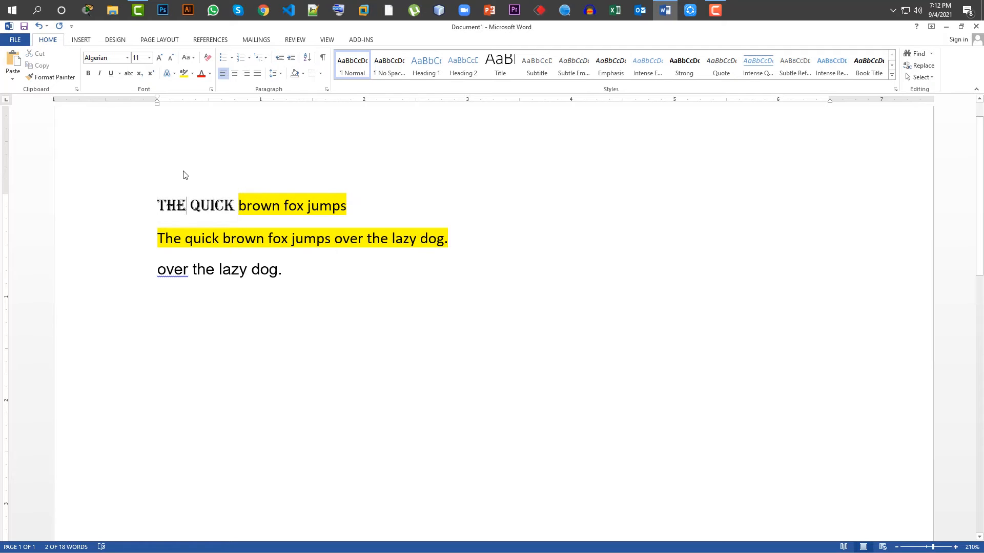
# Step: Set the font size of the entire first line to 20
pyautogui.click(104, 208)
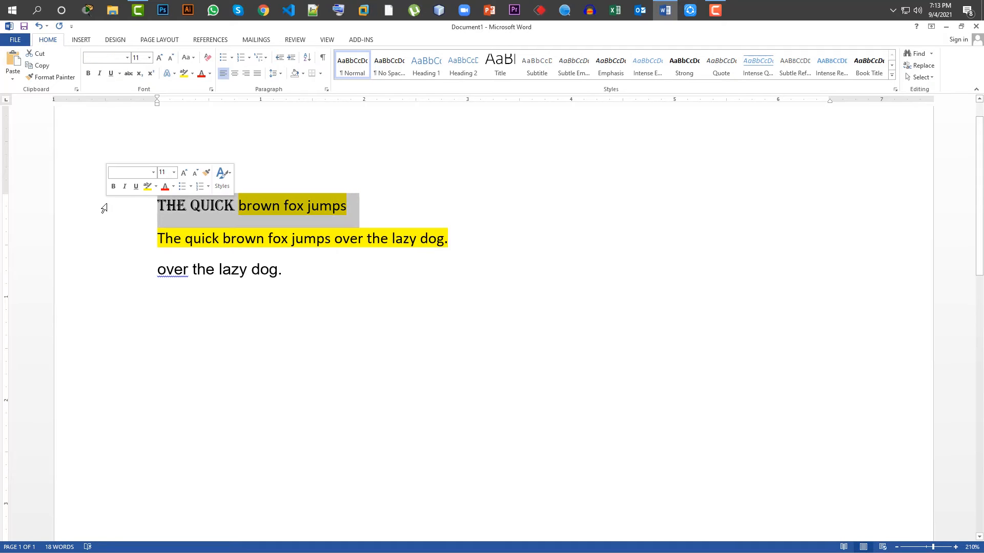
pyautogui.click(150, 58)
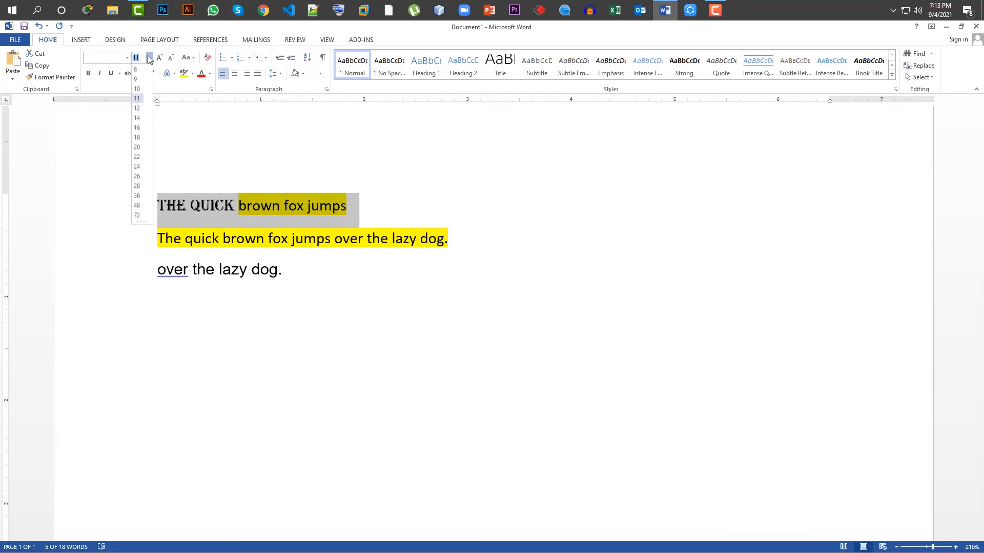
pyautogui.click(140, 149)
pyautogui.click(333, 307)
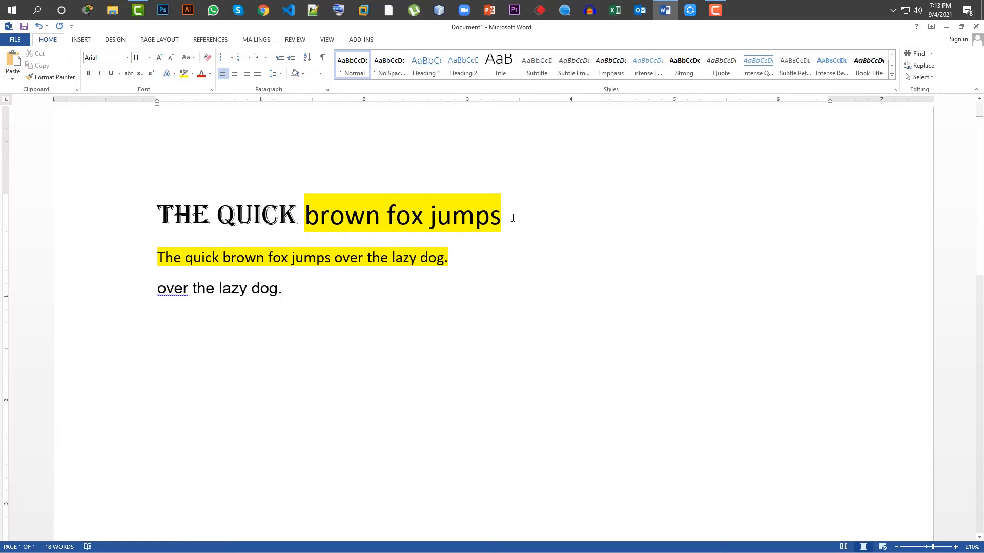
# Step: Set the entire first line in the Arial font and centre it
pyautogui.moveTo(508, 216); pyautogui.dragTo(196, 245)
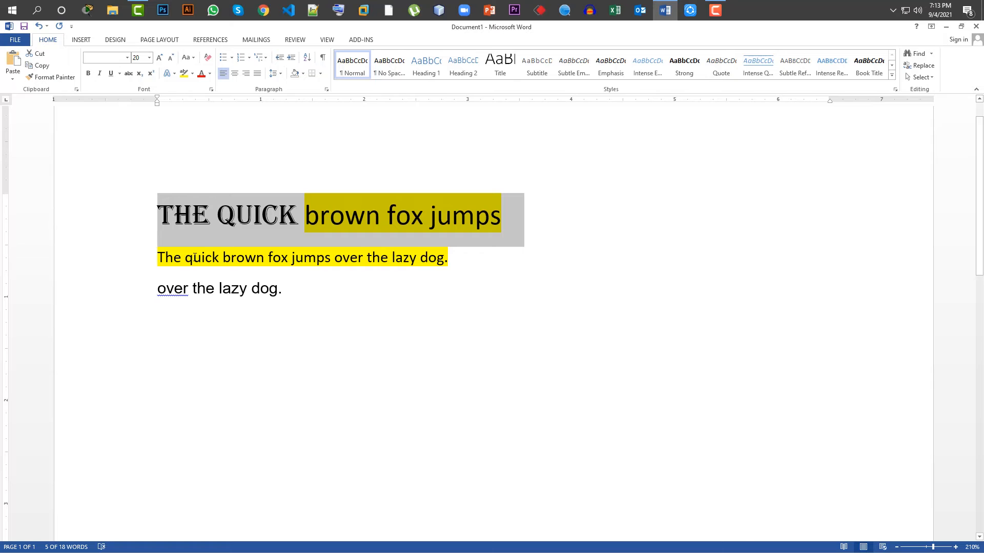
pyautogui.click(408, 288)
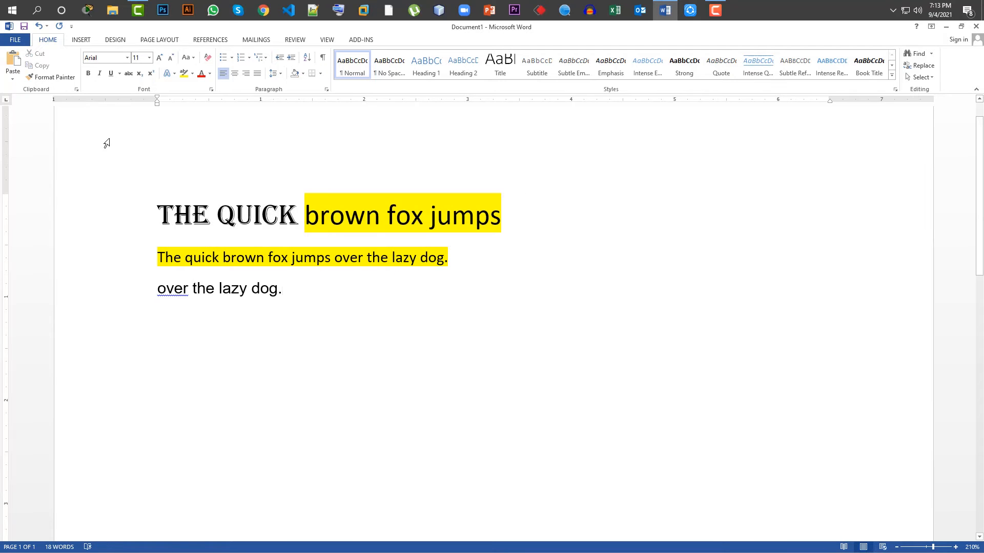
pyautogui.moveTo(506, 216); pyautogui.dragTo(157, 220)
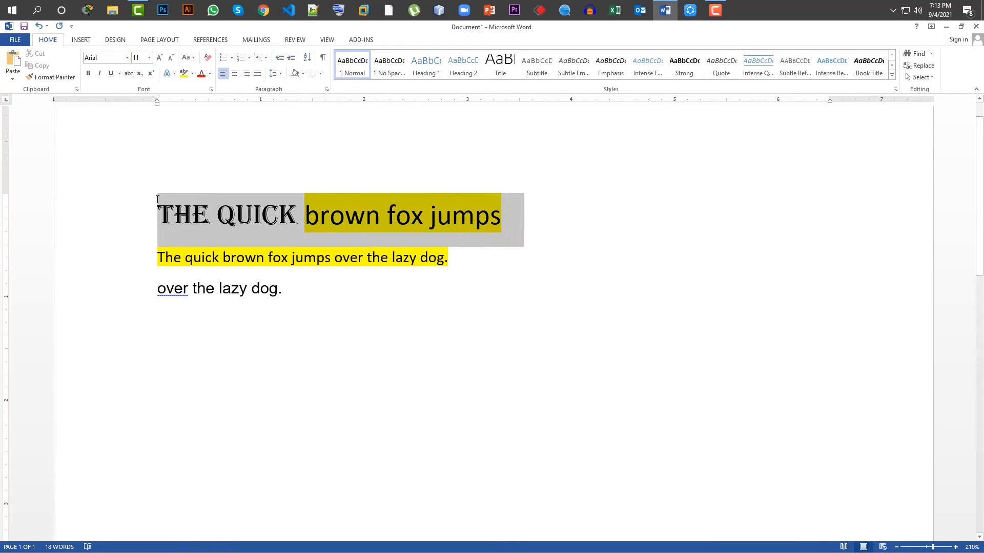
pyautogui.click(128, 59)
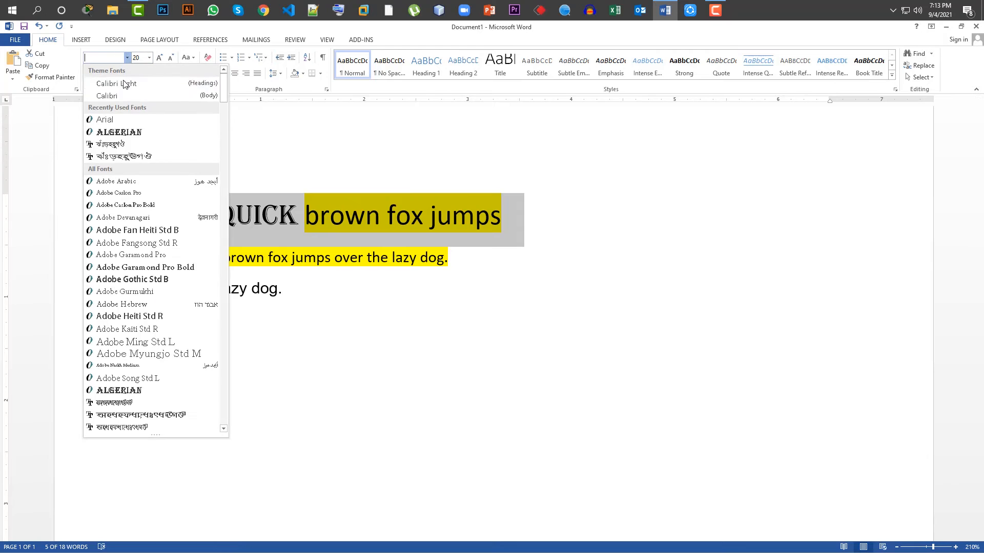
pyautogui.click(118, 126)
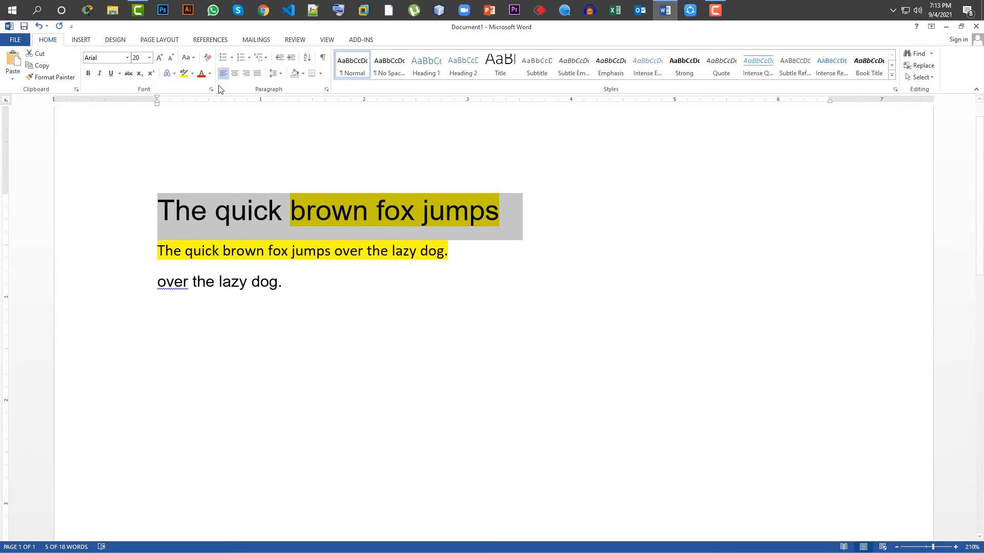
pyautogui.click(235, 73)
# Step: Remove the yellow highlight from the second and third lines
pyautogui.moveTo(307, 283); pyautogui.dragTo(158, 252)
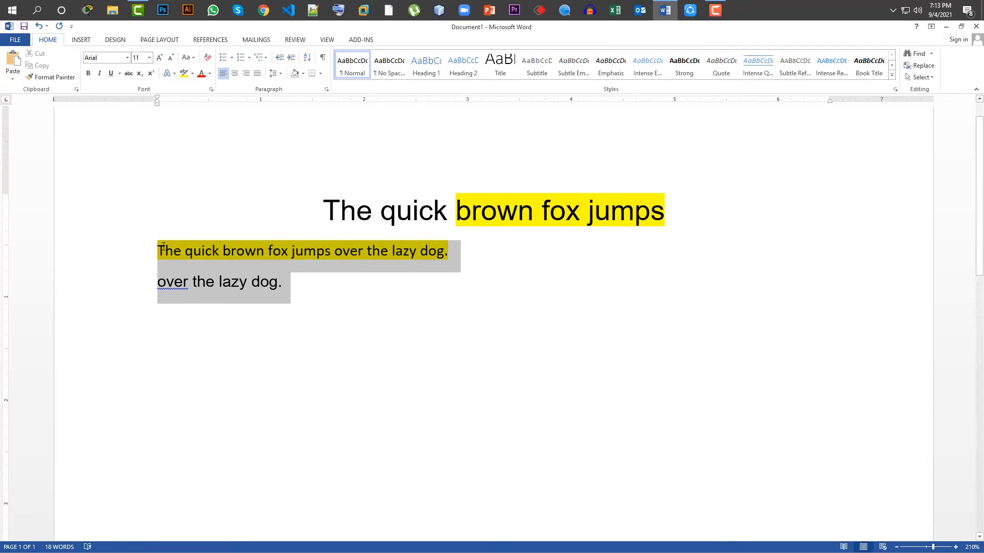
pyautogui.click(192, 74)
pyautogui.click(214, 135)
pyautogui.click(336, 308)
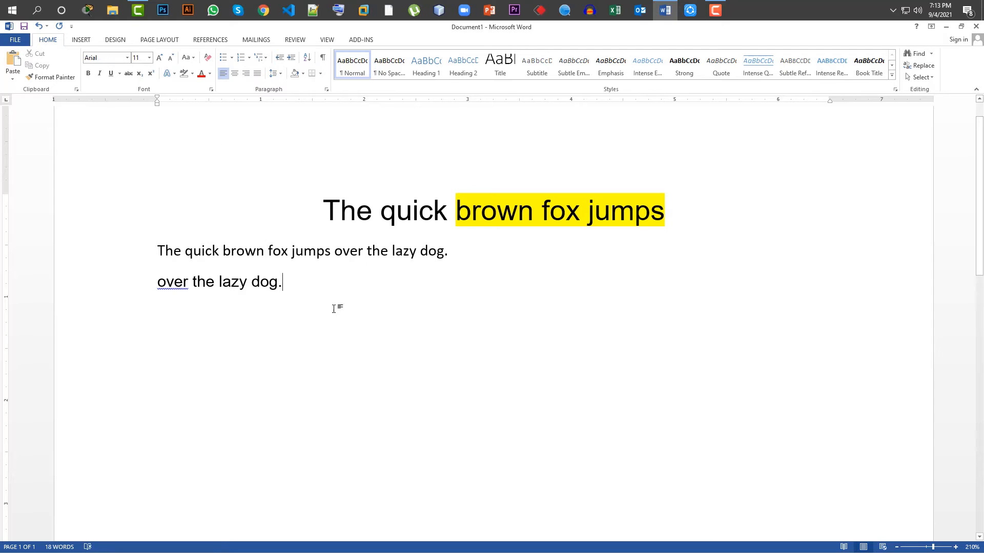
# Step: Copy the second line's sentence and paste it once at the end of that line and on five new lines below
pyautogui.moveTo(470, 255); pyautogui.dragTo(158, 263)
pyautogui.hotkey('ctrl', 'c')
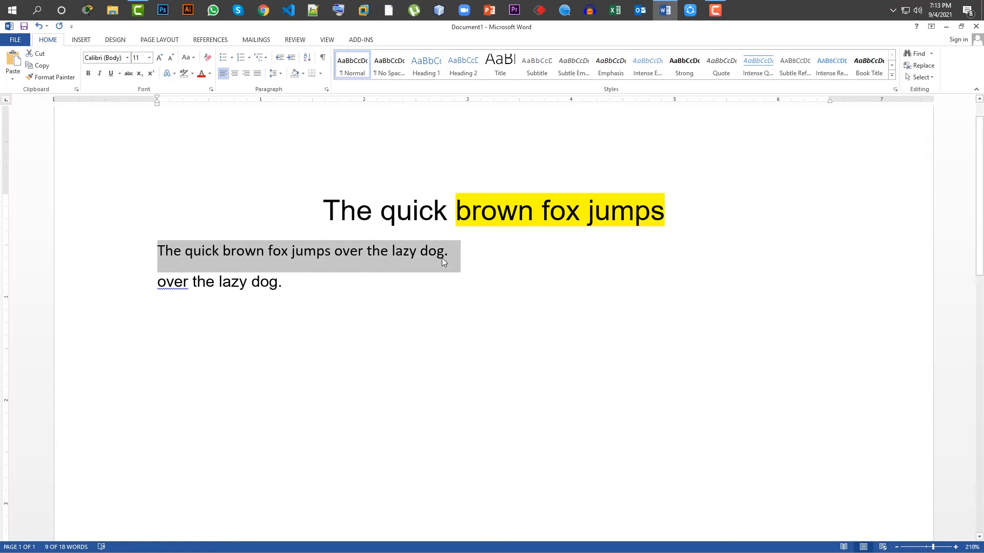
pyautogui.click(483, 259)
pyautogui.hotkey('ctrl', 'v')
pyautogui.press('Return')
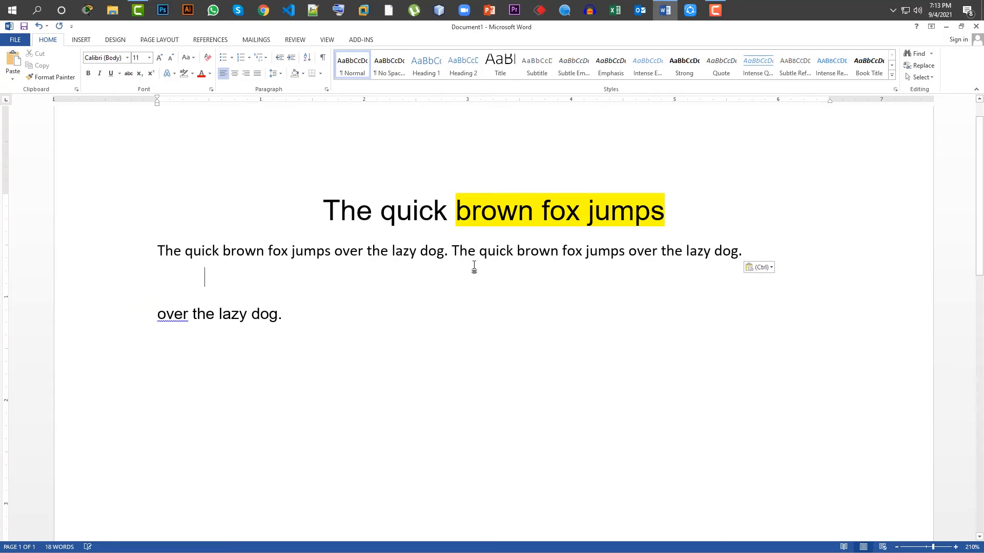
pyautogui.hotkey('ctrl', 'v')
pyautogui.press('Return')
pyautogui.hotkey('ctrl', 'v')
pyautogui.press('Return')
pyautogui.hotkey('ctrl', 'v')
pyautogui.press('Return')
pyautogui.hotkey('ctrl', 'v')
pyautogui.press('Return')
pyautogui.hotkey('ctrl', 'v')
pyautogui.press('Return')
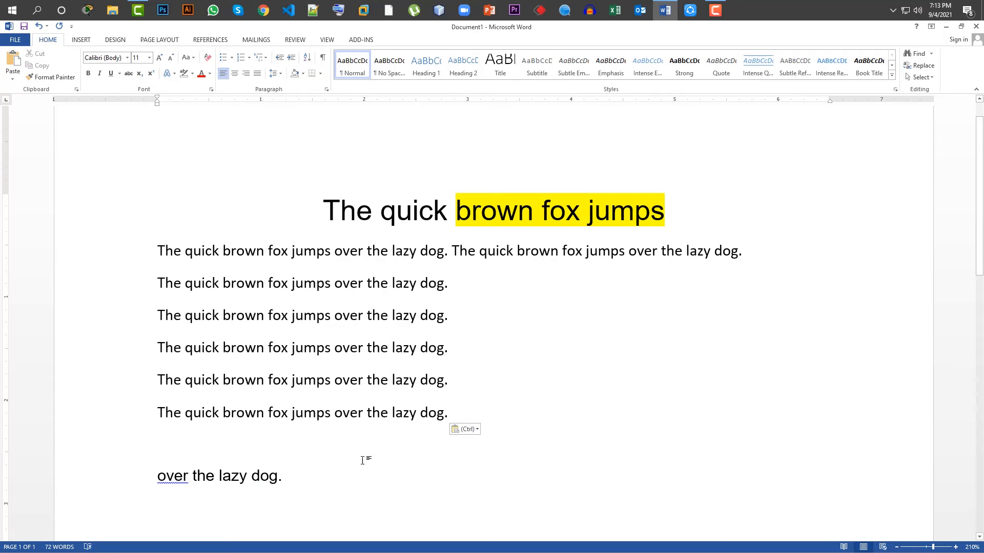
# Step: Delete the last line, "over the lazy dog.", and the empty lines after the pasted sentences
pyautogui.moveTo(283, 477); pyautogui.dragTo(139, 478)
pyautogui.press('BackSpace')
pyautogui.press('BackSpace')
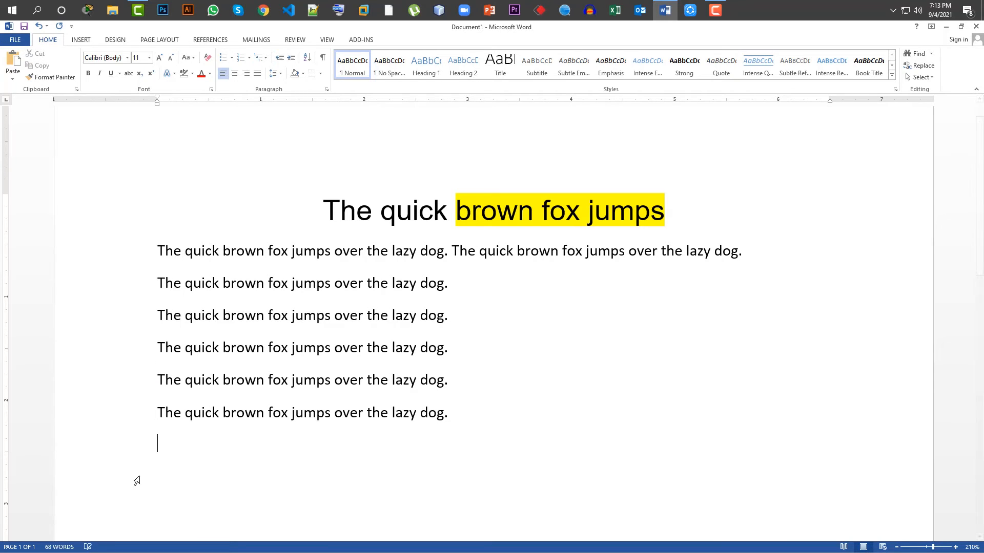
pyautogui.press('BackSpace')
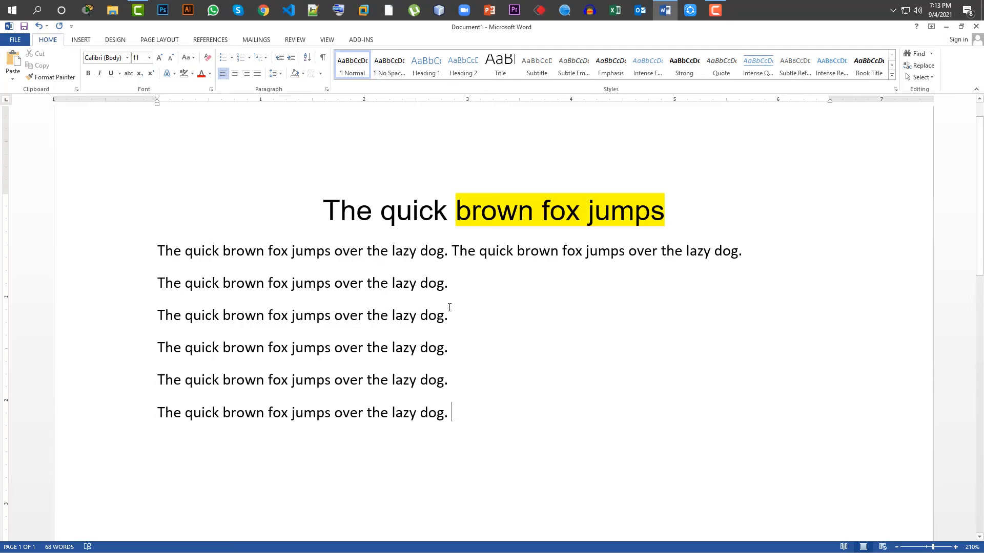
# Step: Set the font size of all sentences below the centred heading to 16
pyautogui.tripleClick(148, 242)
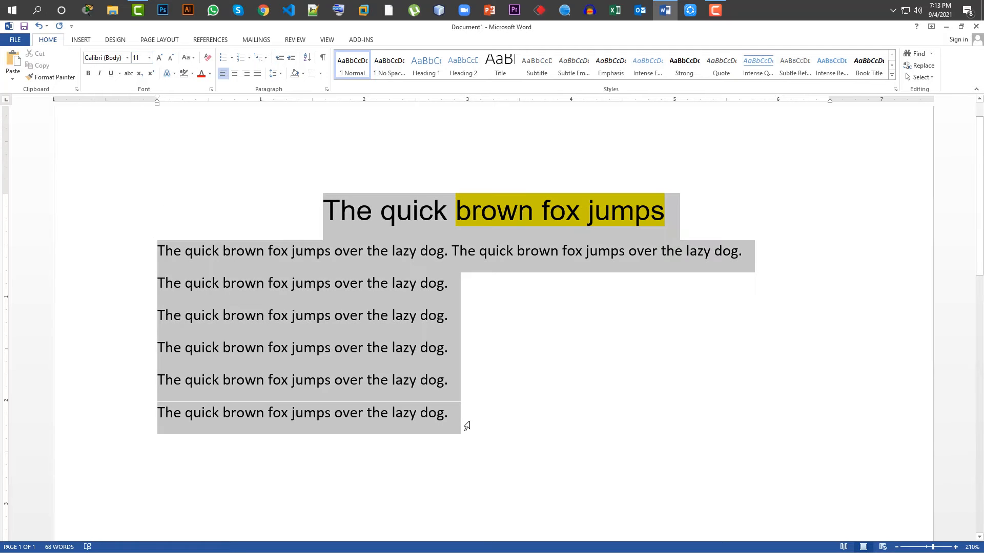
pyautogui.click(559, 367)
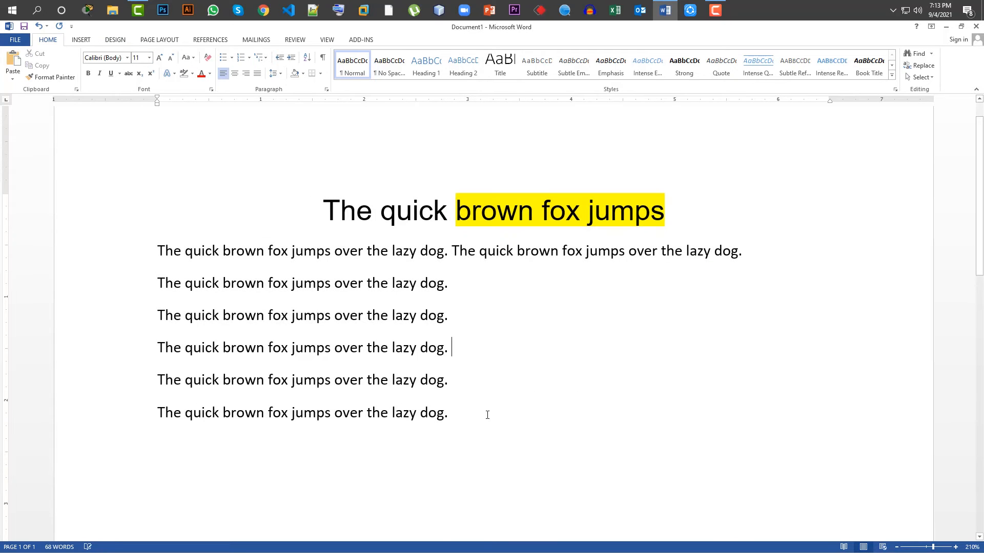
pyautogui.moveTo(488, 410); pyautogui.dragTo(159, 251)
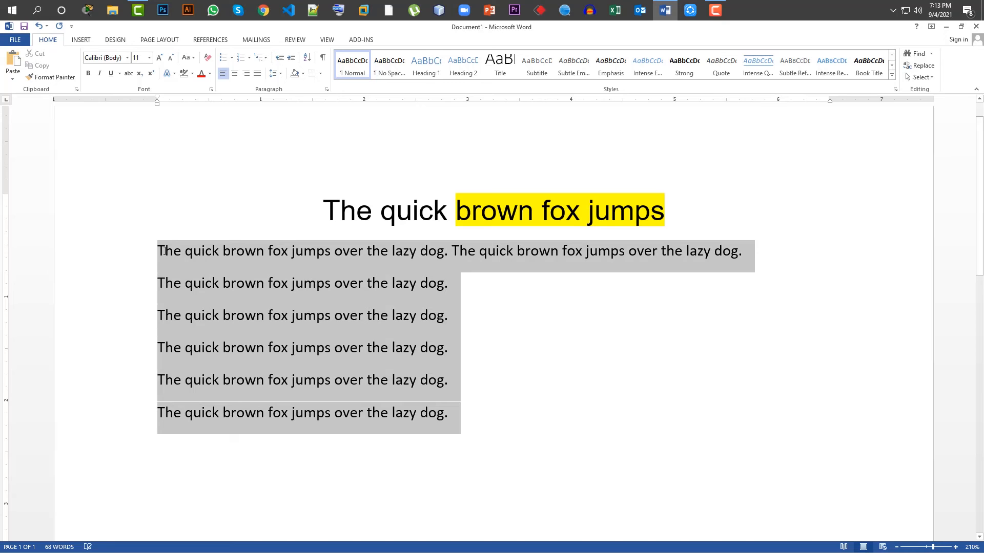
pyautogui.click(149, 57)
pyautogui.click(137, 127)
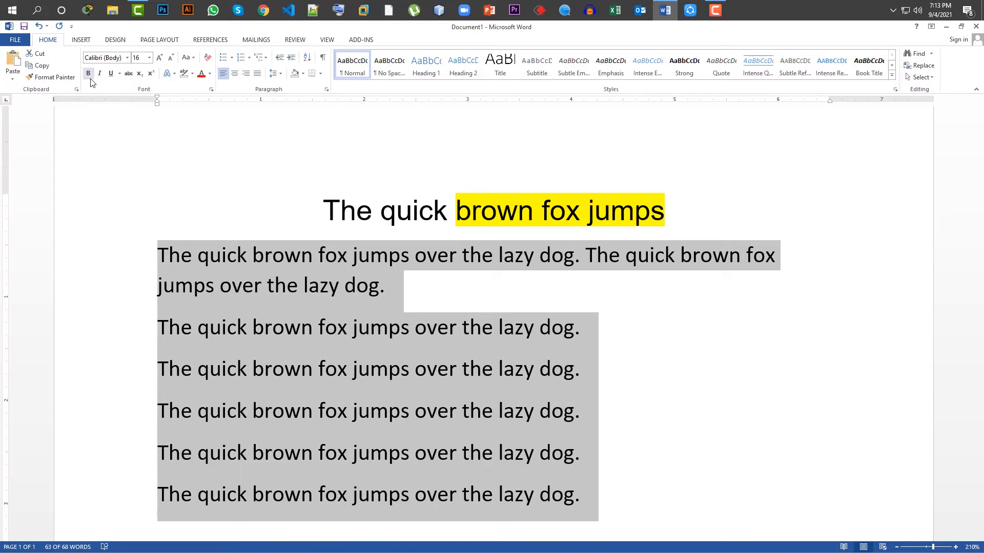
pyautogui.click(373, 312)
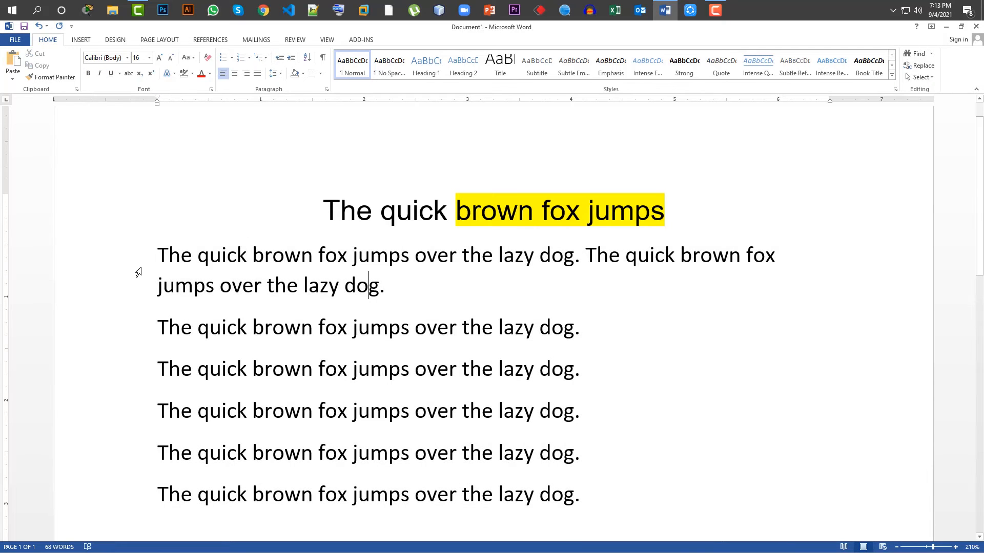
# Step: Make the first row of the paragraph below the heading bold and its second row italic
pyautogui.click(137, 259)
pyautogui.click(88, 73)
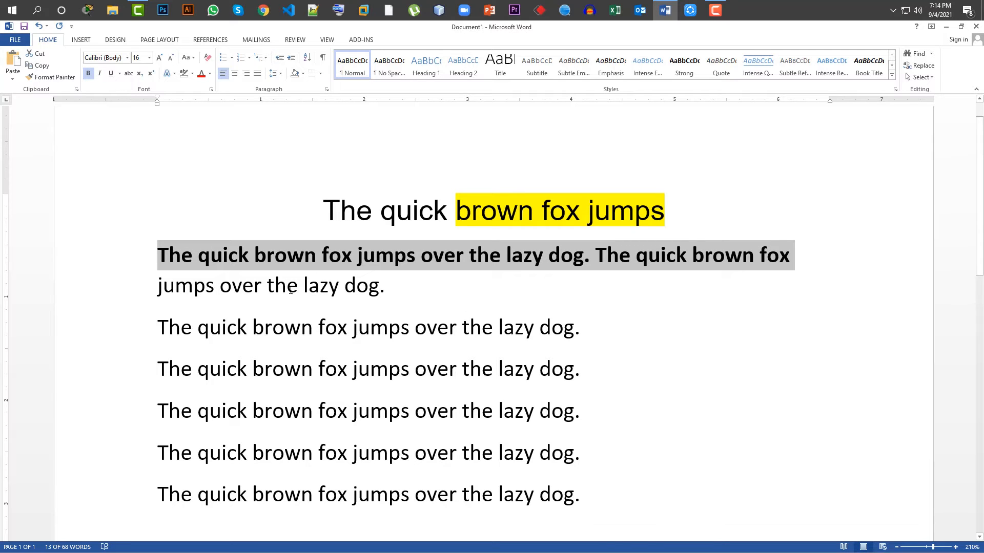
pyautogui.click(115, 285)
pyautogui.click(101, 75)
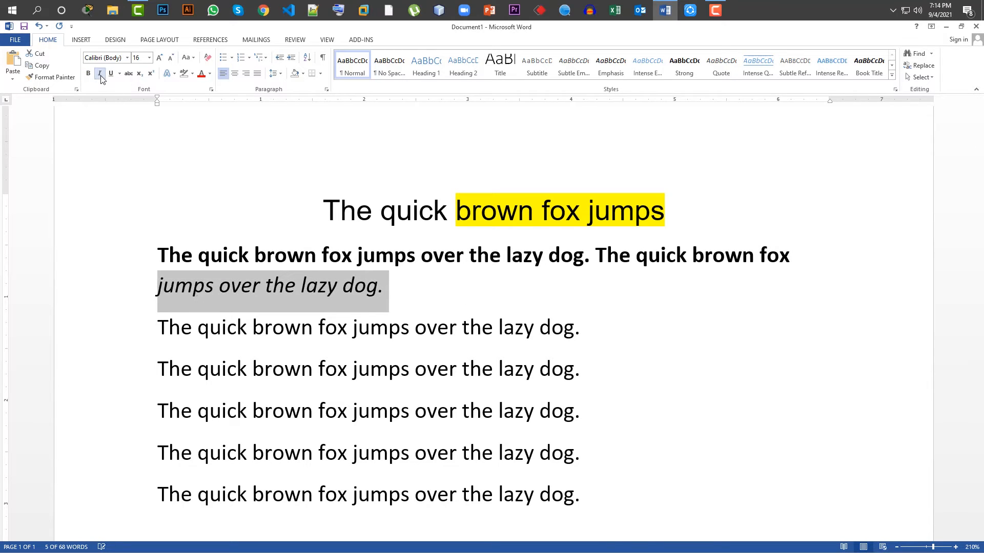
pyautogui.click(443, 308)
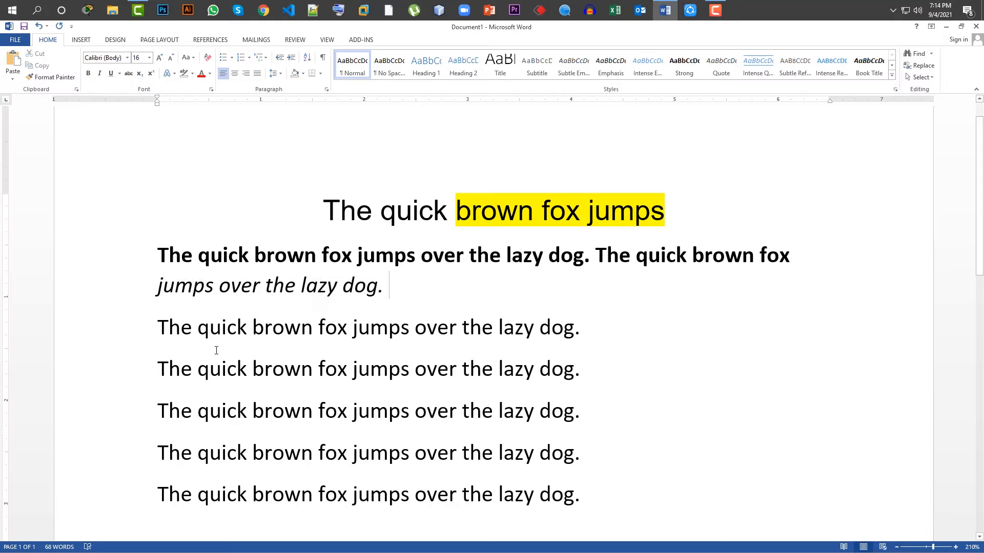
# Step: Underline the centred heading and strike through the first sentence of the bold row, leaving out its full stop
pyautogui.click(130, 334)
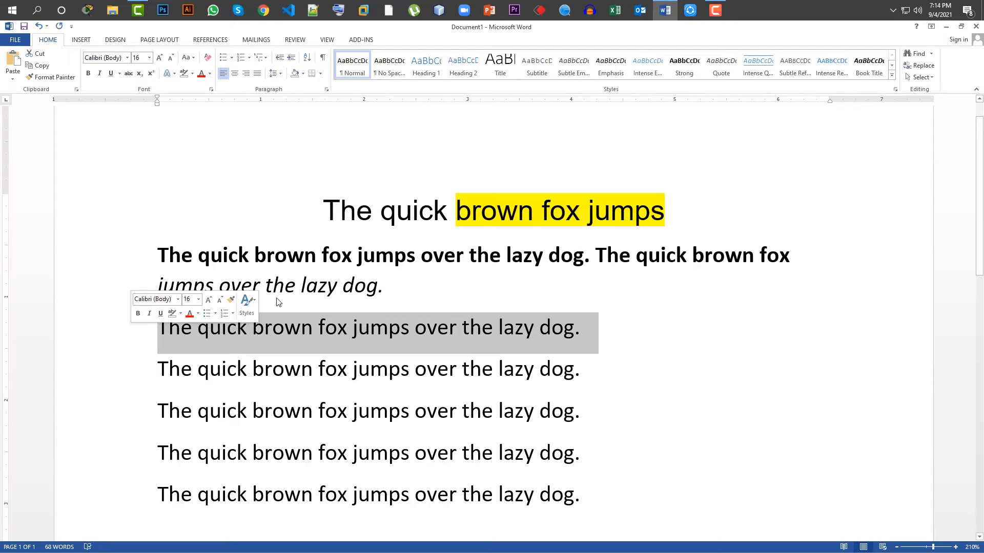
pyautogui.moveTo(684, 192); pyautogui.dragTo(322, 210)
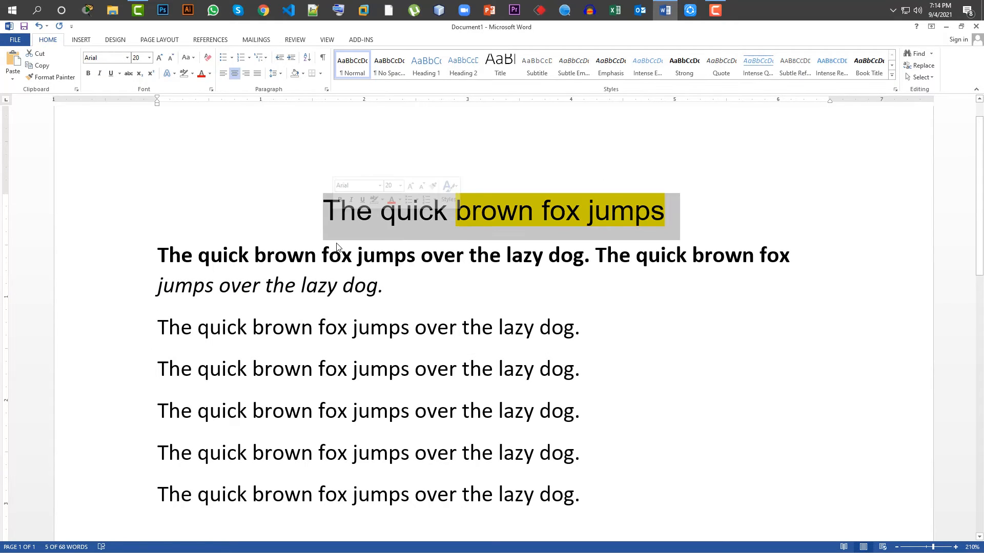
pyautogui.click(110, 73)
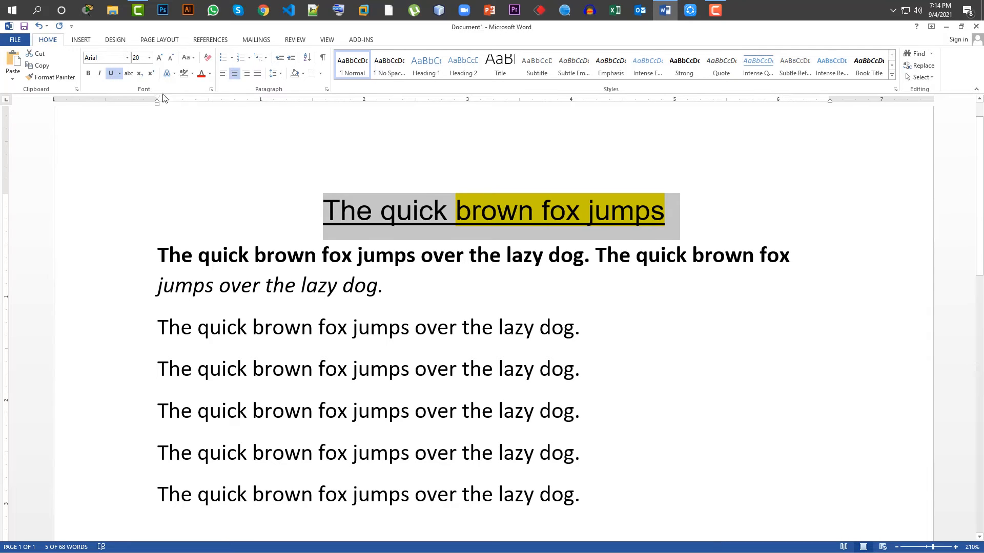
pyautogui.click(196, 230)
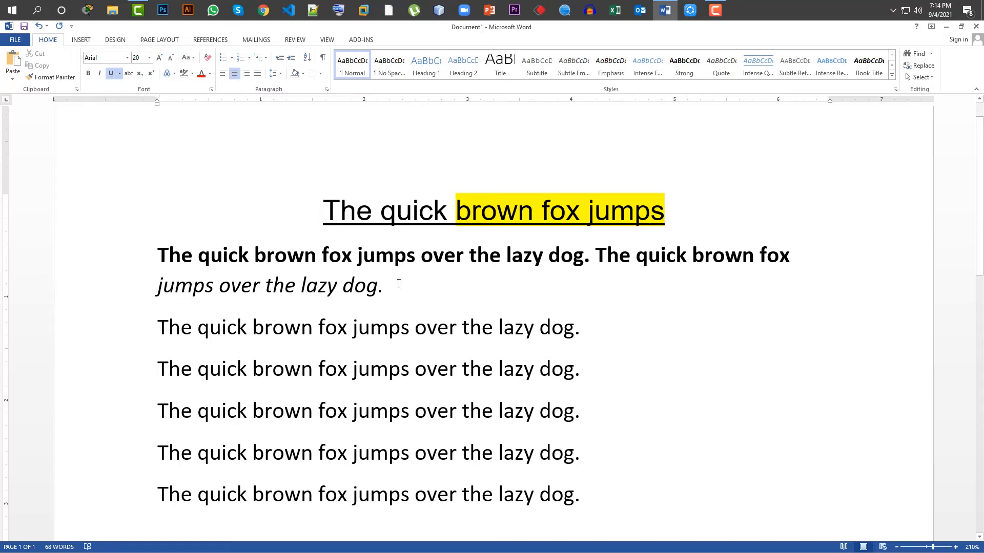
pyautogui.moveTo(158, 251); pyautogui.dragTo(584, 255)
pyautogui.click(129, 73)
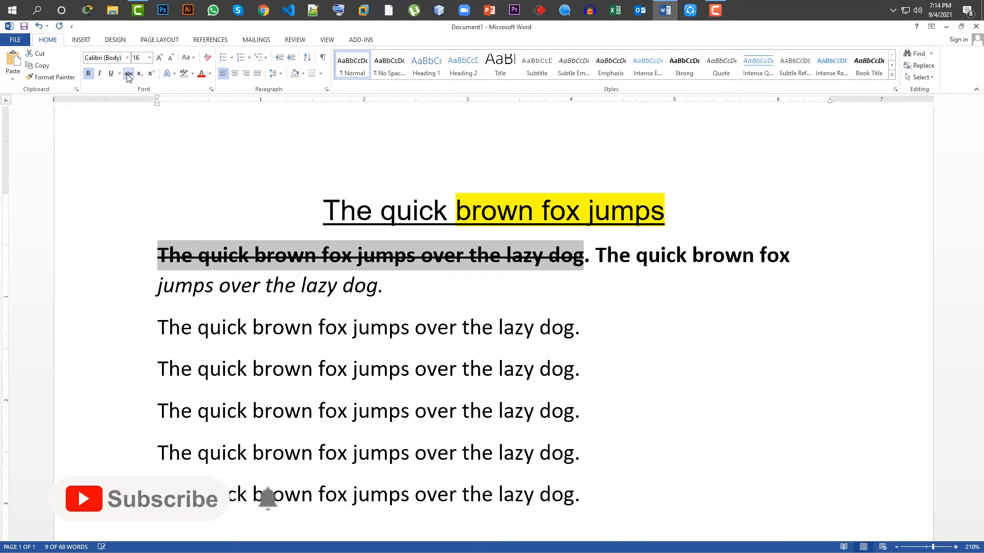
# Step: Write "Old Price" and "New Price" on separate lines a few blank lines below the last sentence
pyautogui.scroll(-5, 687, 444)
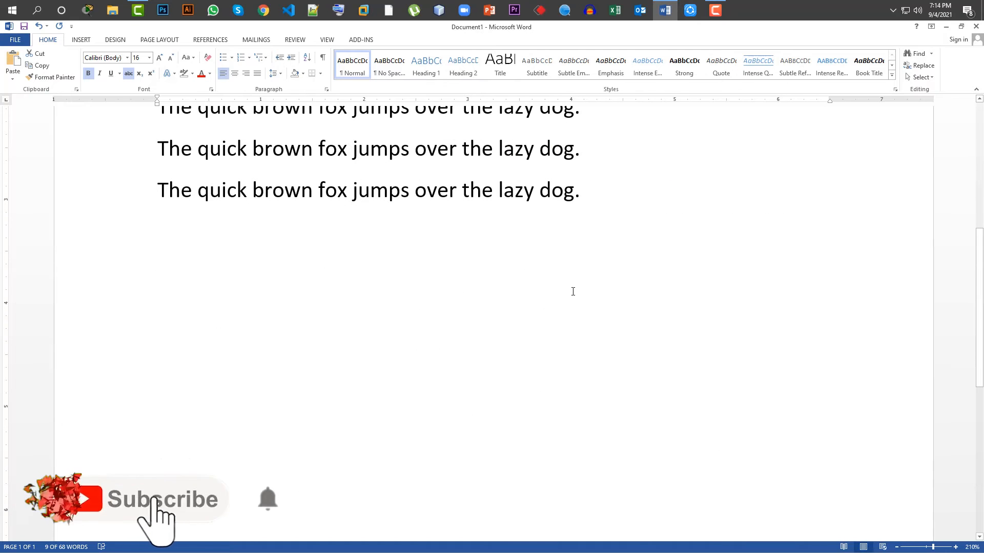
pyautogui.click(573, 291)
pyautogui.press('Return')
pyautogui.press('Return')
pyautogui.press('Return')
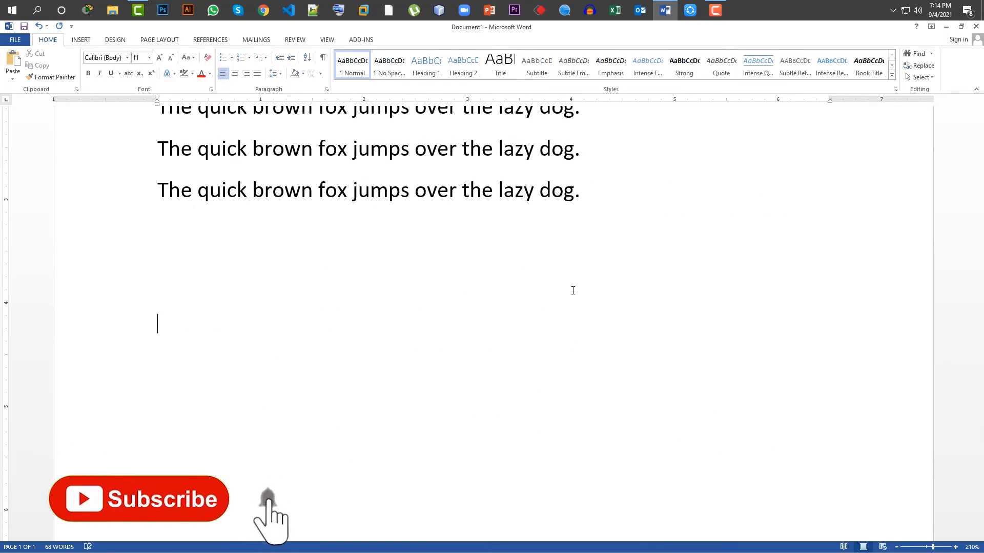
pyautogui.write('Old Pr')
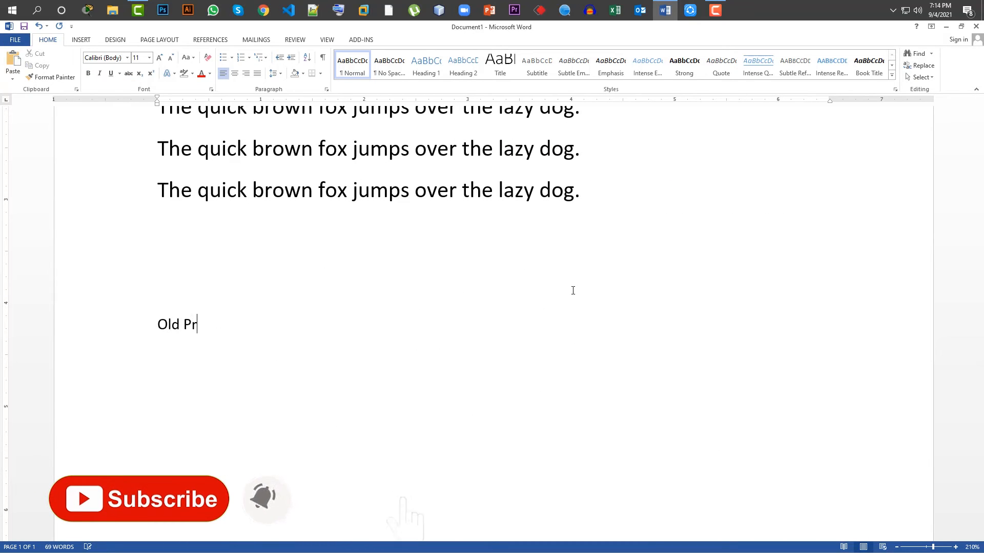
pyautogui.write('ice N')
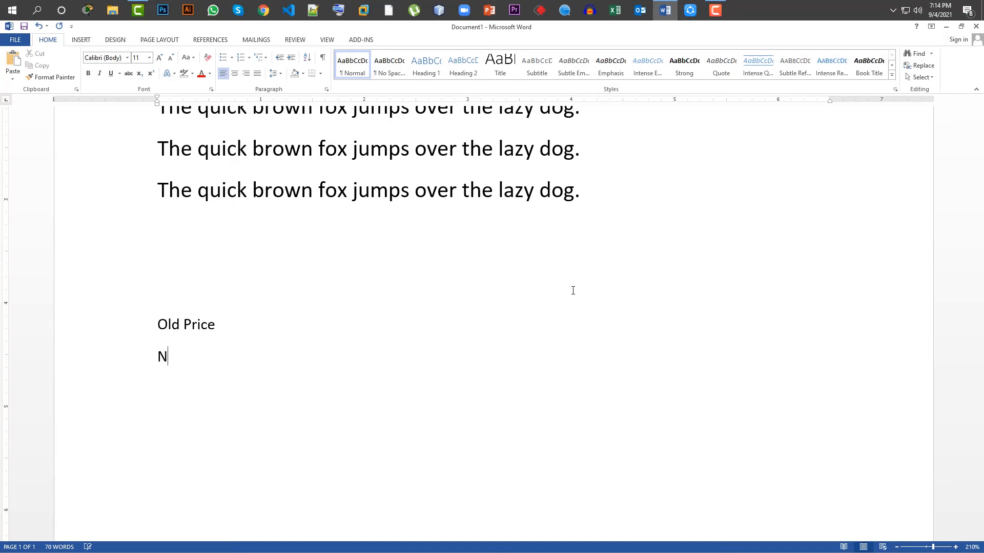
pyautogui.write('ew Price')
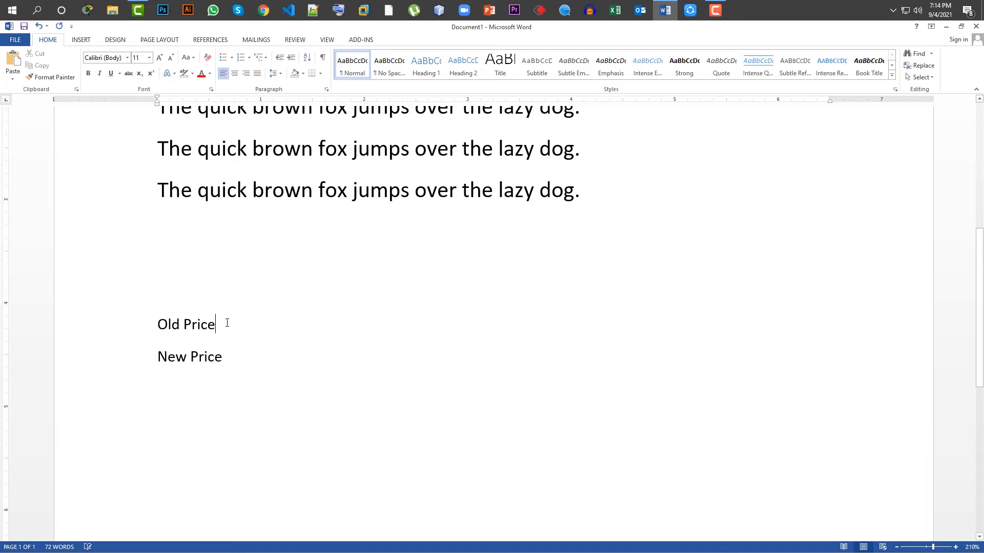
# Step: Complete the two price lines as "Old Price: 10,000 Tk" and "New Price: 9,500 Tk"
pyautogui.write(': 10')
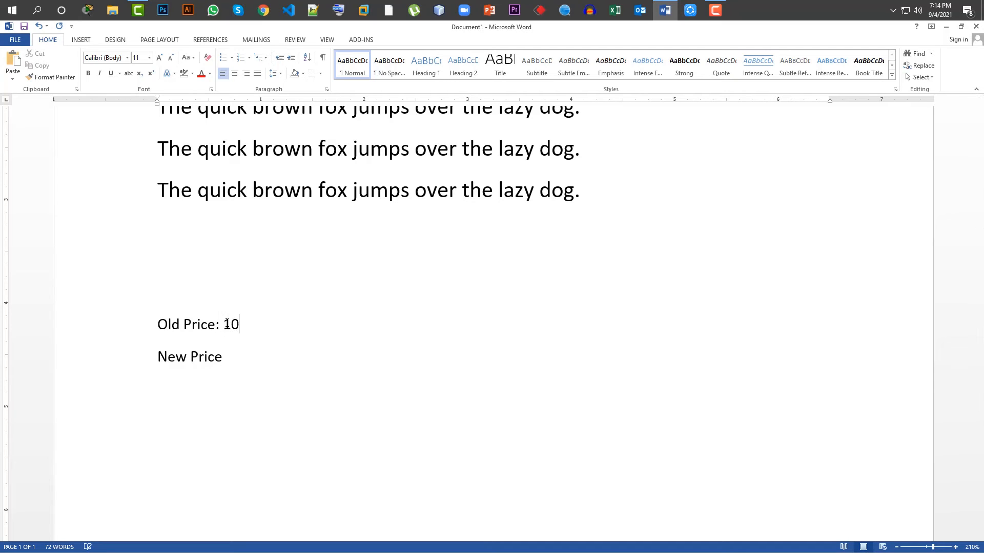
pyautogui.write(',000 Tk')
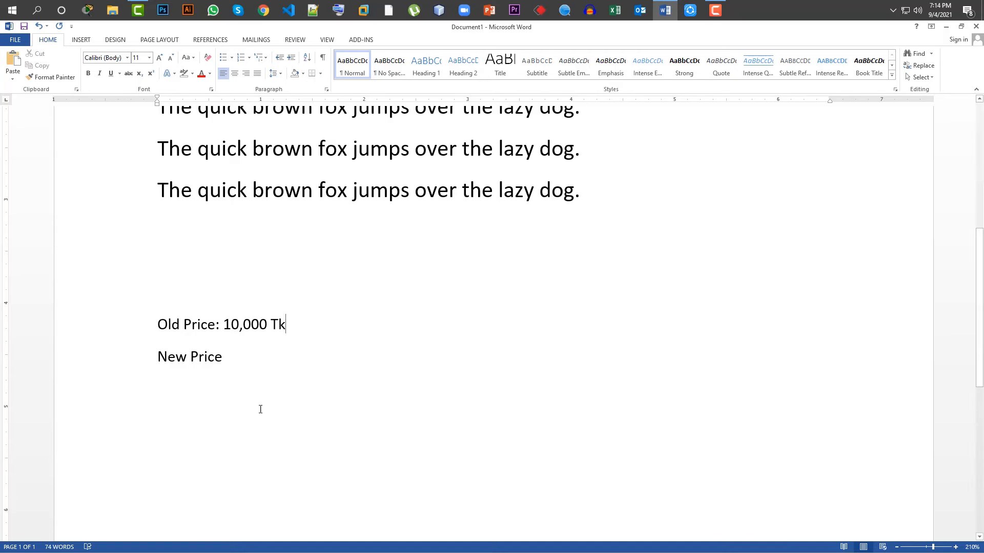
pyautogui.click(266, 354)
pyautogui.write(': ')
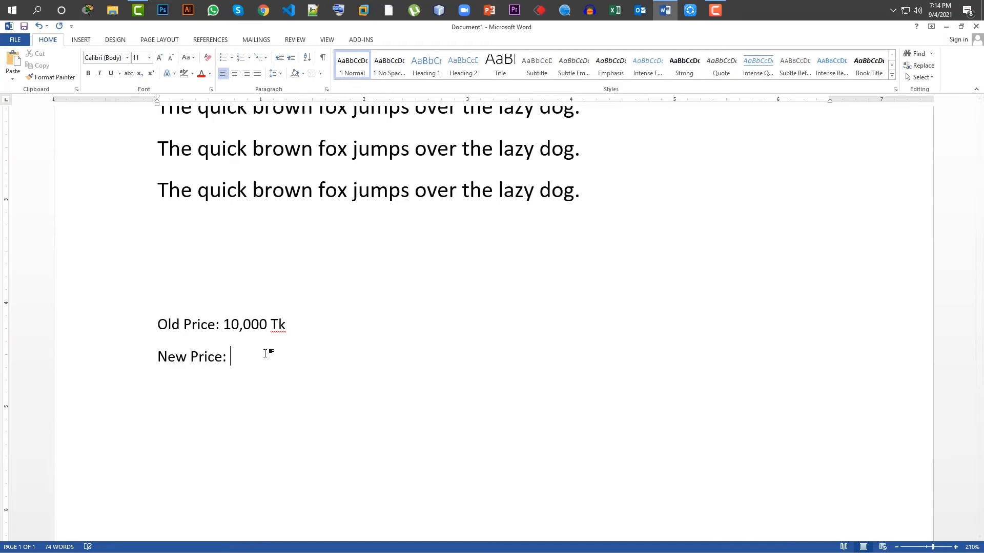
pyautogui.write('9500 Tk')
pyautogui.click(240, 357)
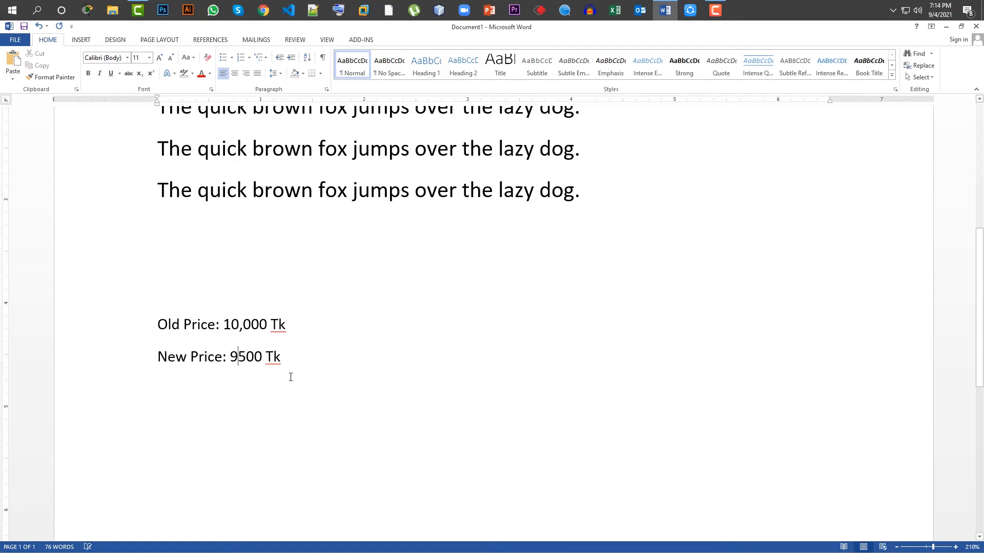
pyautogui.write(',m')
pyautogui.press('BackSpace')
# Step: Strike through the whole "Old Price: 10,000 Tk" line
pyautogui.click(152, 323)
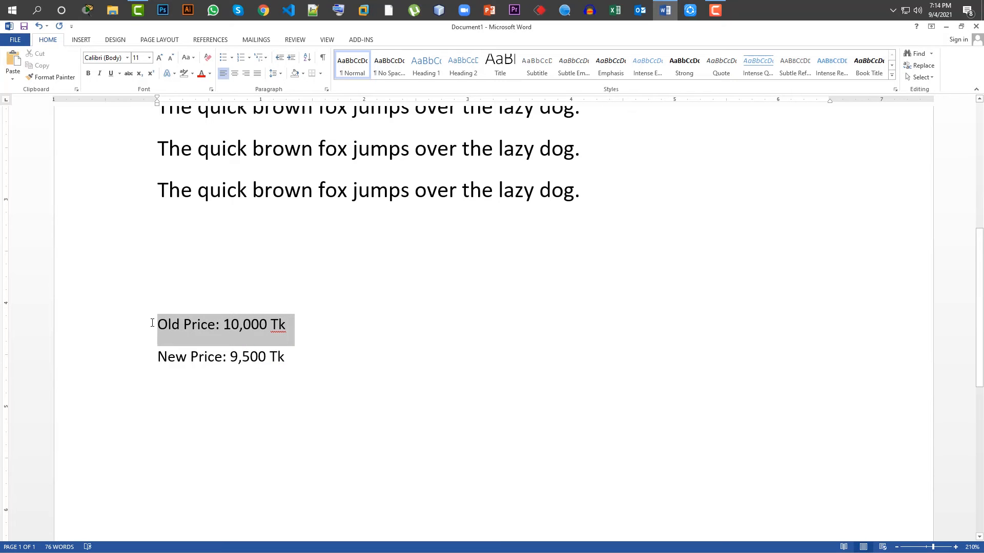
pyautogui.click(128, 73)
pyautogui.click(295, 291)
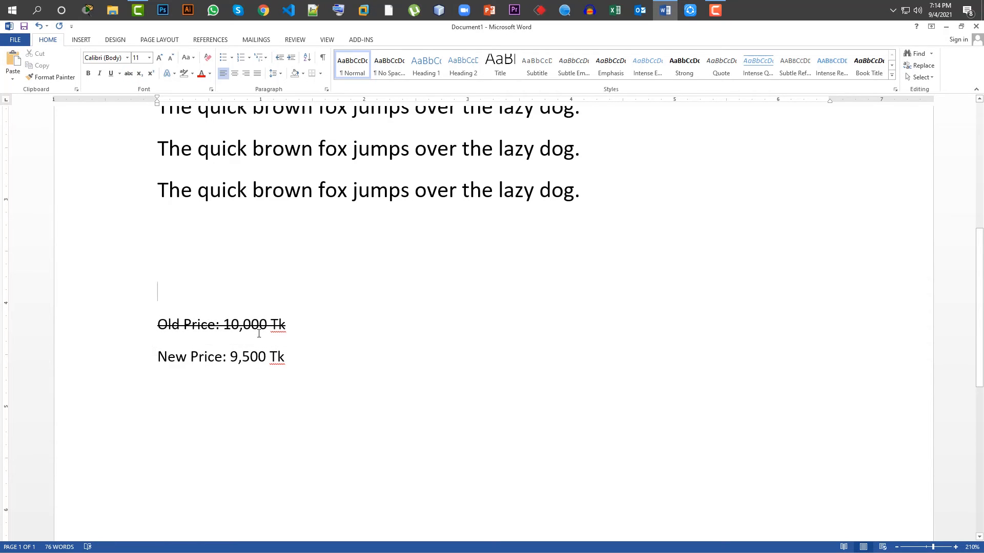
pyautogui.moveTo(300, 364); pyautogui.dragTo(170, 368)
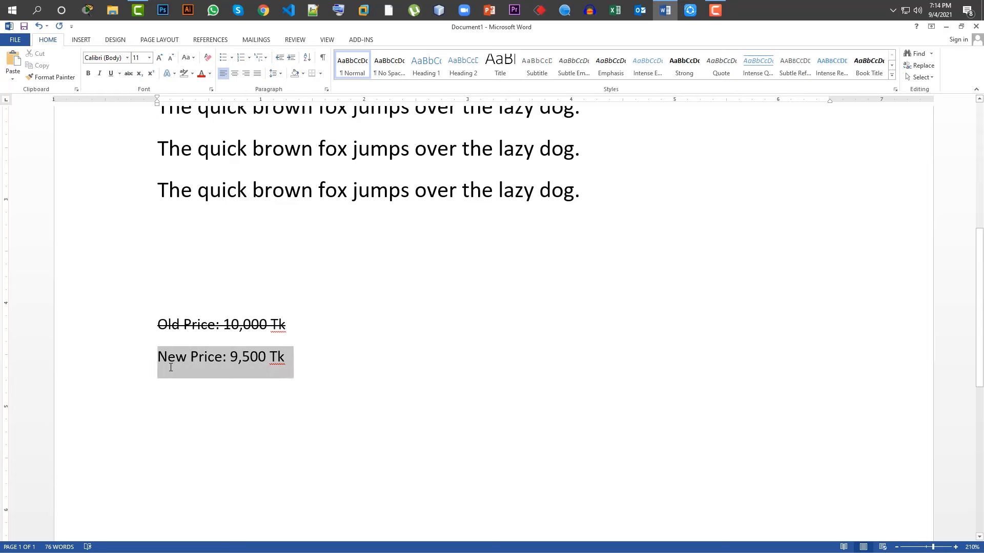
pyautogui.click(326, 360)
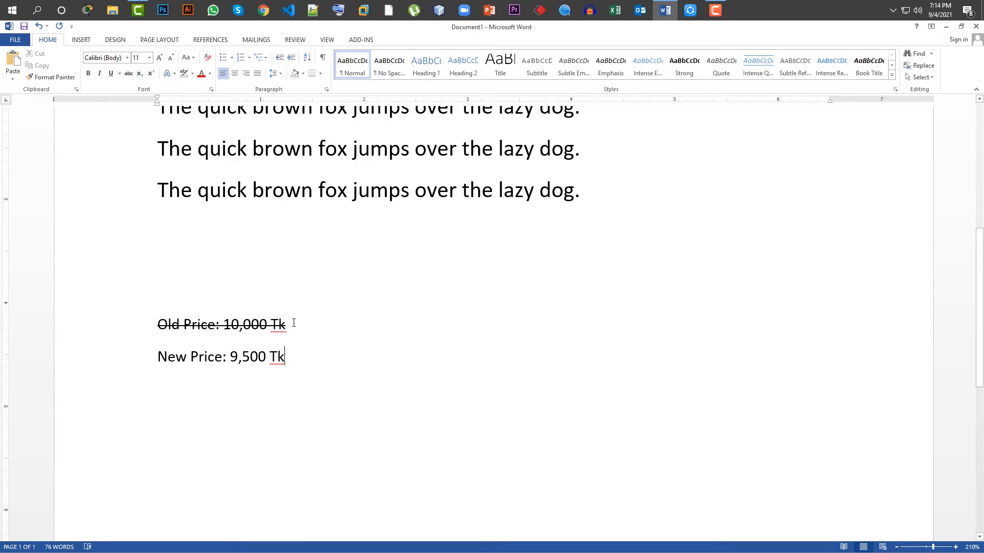
pyautogui.moveTo(293, 322); pyautogui.dragTo(157, 325)
pyautogui.click(321, 284)
# Step: Write "O2" on a blank line below the prices and format its 2 as subscript
pyautogui.scroll(-5, 314, 322)
pyautogui.scroll(1, 276, 298)
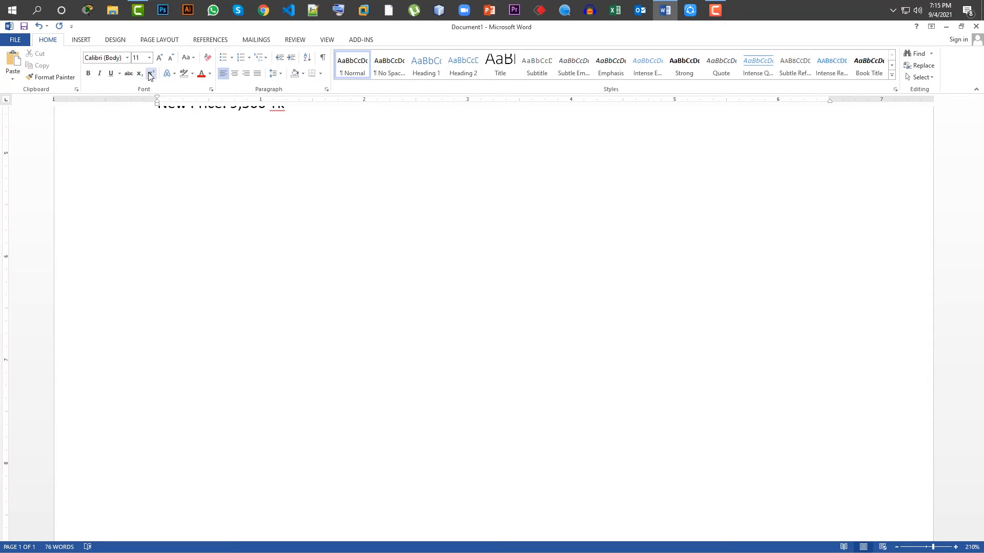
pyautogui.scroll(1, 304, 136)
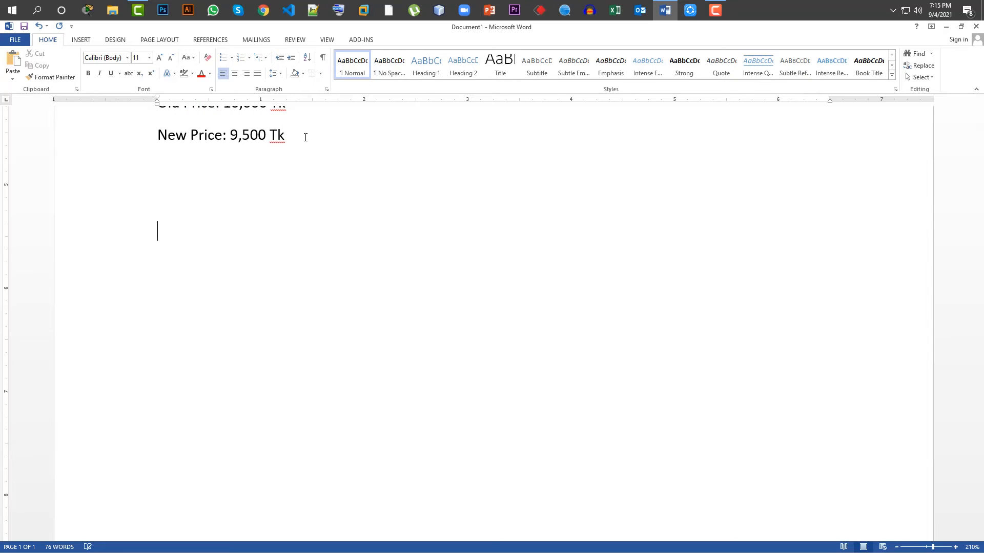
pyautogui.scroll(-2, 299, 125)
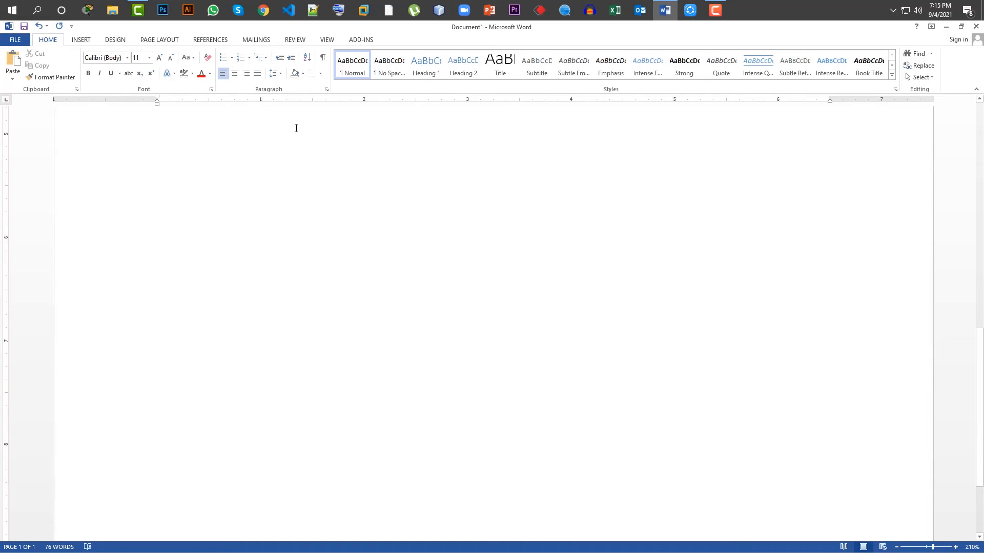
pyautogui.write('O')
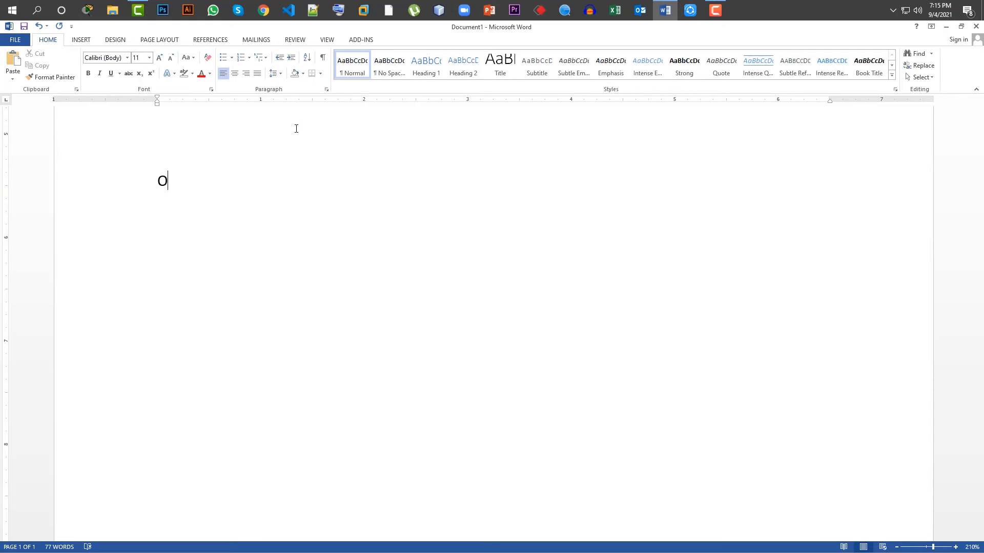
pyautogui.write('2')
pyautogui.moveTo(176, 183); pyautogui.dragTo(167, 183)
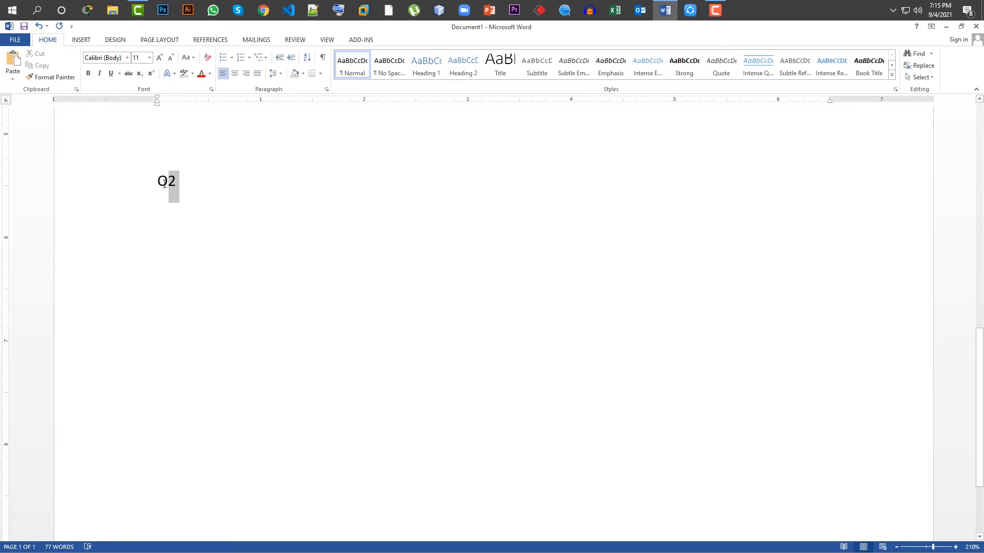
pyautogui.click(181, 183)
pyautogui.moveTo(182, 185); pyautogui.dragTo(168, 186)
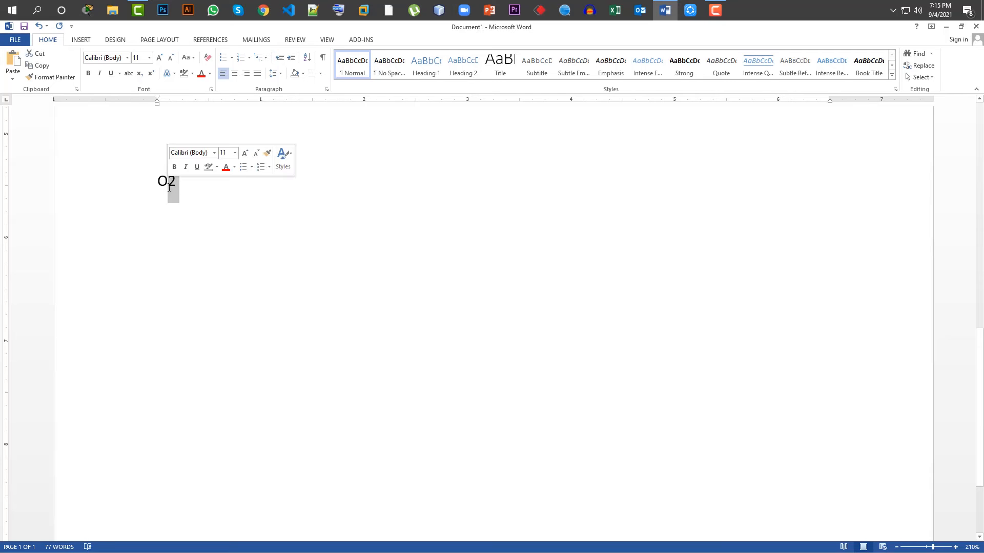
pyautogui.click(138, 78)
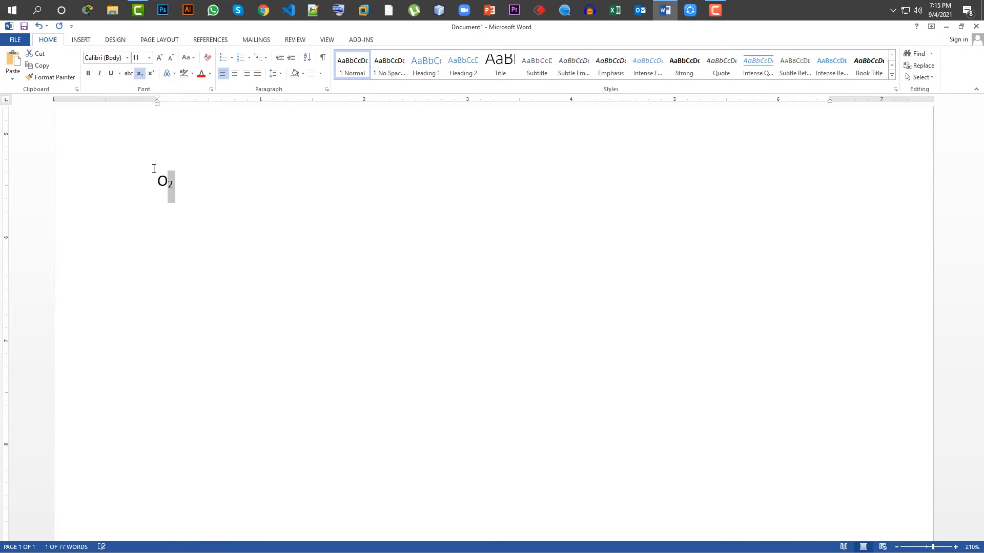
pyautogui.click(213, 209)
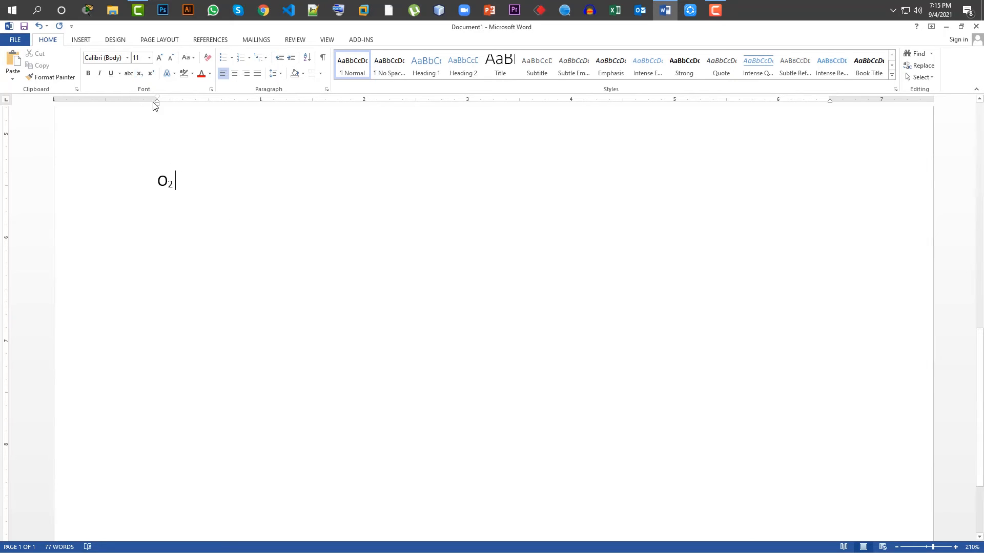
# Step: Write "a2+b2" in regular, non-subscript text after the O2 formula on the same line
pyautogui.click(140, 73)
pyautogui.click(143, 77)
pyautogui.write('a2+')
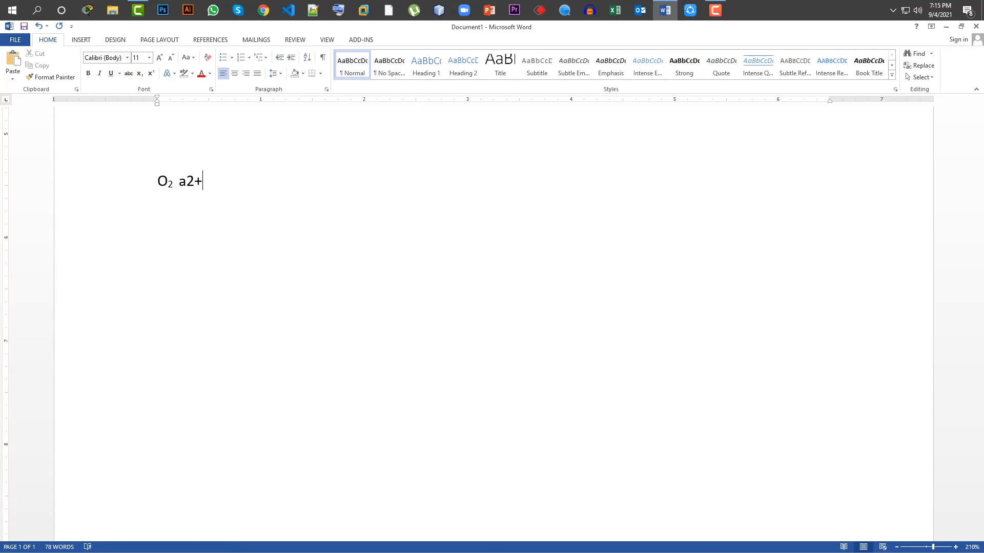
pyautogui.write('b2')
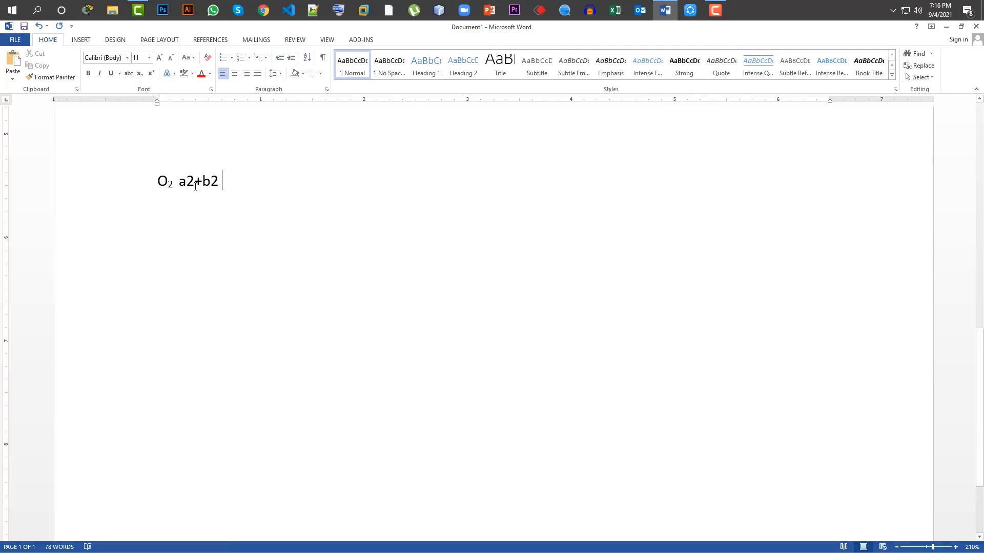
# Step: Format both 2s in "a2+b2" as superscript
pyautogui.moveTo(194, 184); pyautogui.dragTo(188, 187)
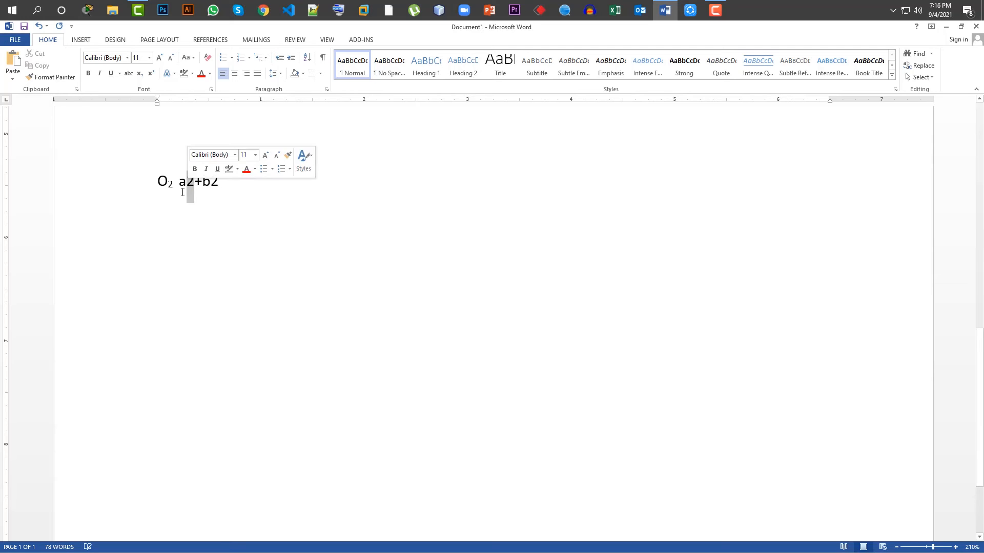
pyautogui.click(150, 75)
pyautogui.moveTo(220, 183); pyautogui.dragTo(207, 185)
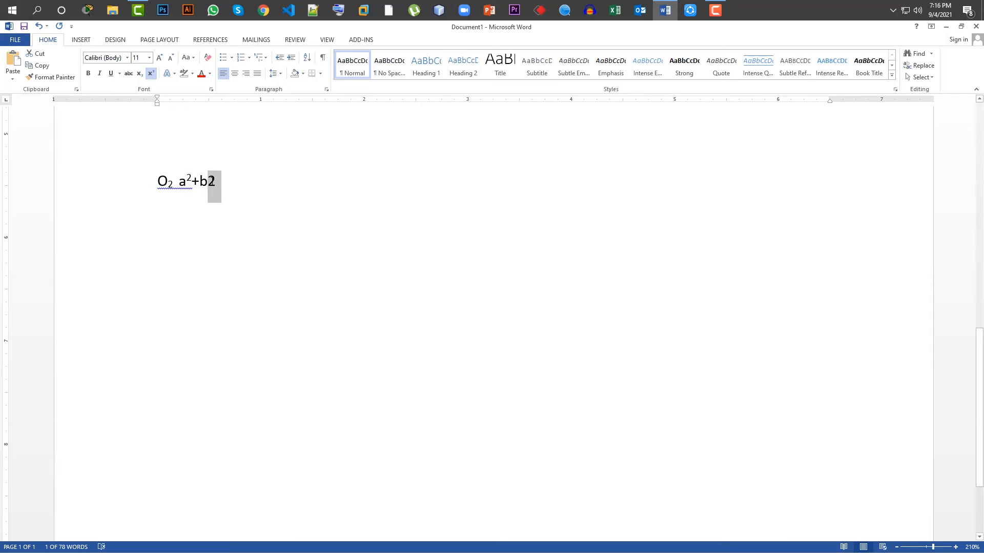
pyautogui.click(150, 73)
pyautogui.click(246, 196)
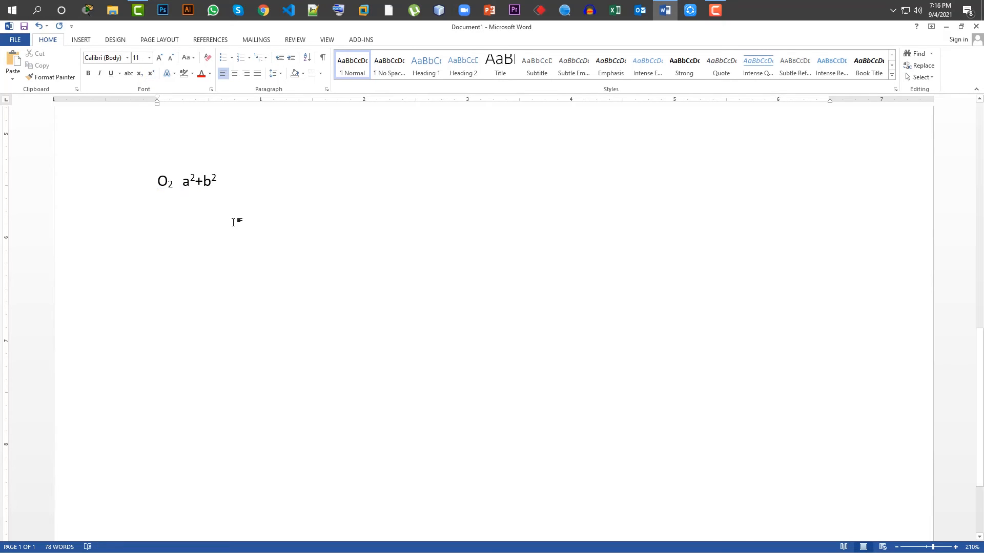
# Step: Enlarge the font of the a²+b² expression step by step to 16
pyautogui.click(203, 188)
pyautogui.click(243, 184)
pyautogui.moveTo(235, 182); pyautogui.dragTo(182, 180)
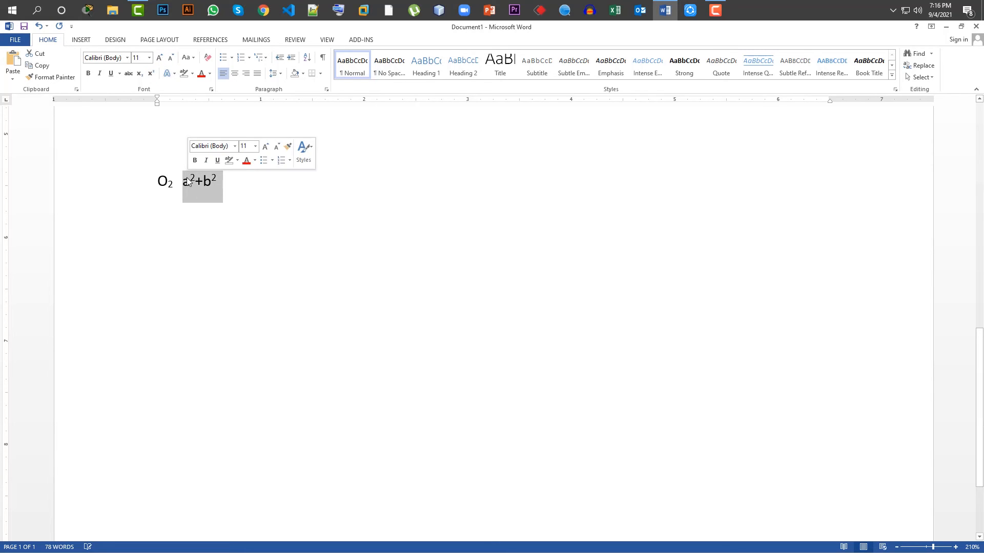
pyautogui.click(150, 59)
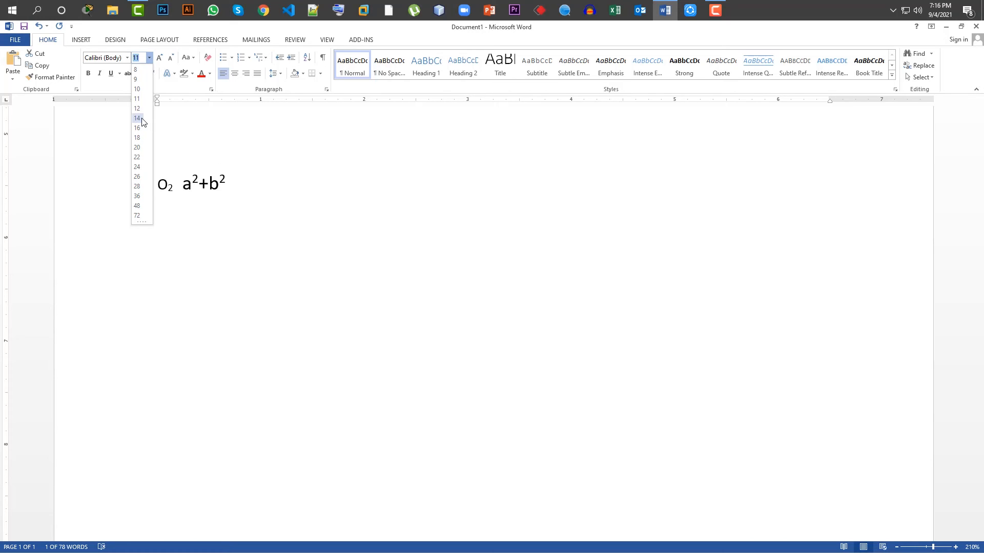
pyautogui.click(231, 171)
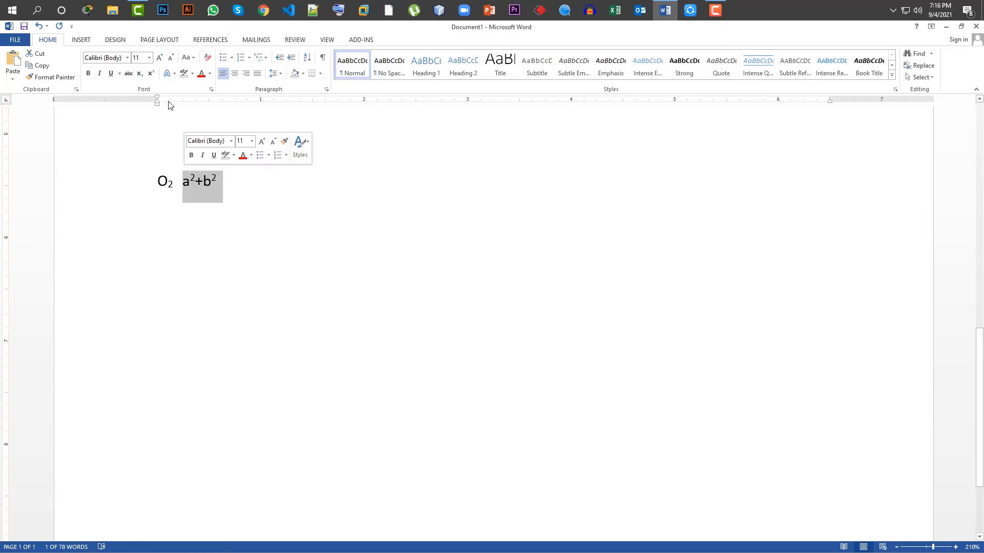
pyautogui.click(161, 57)
pyautogui.click(161, 57)
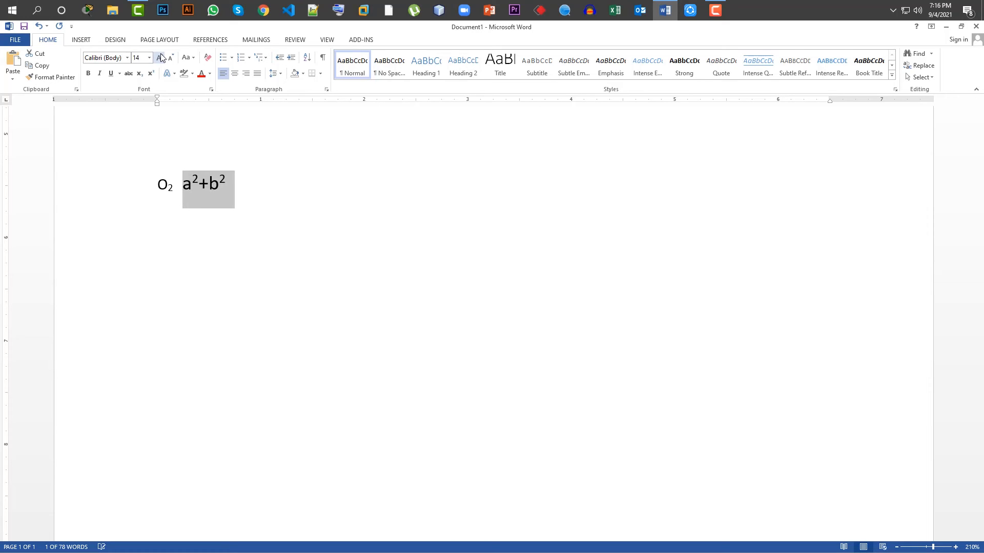
pyautogui.click(160, 57)
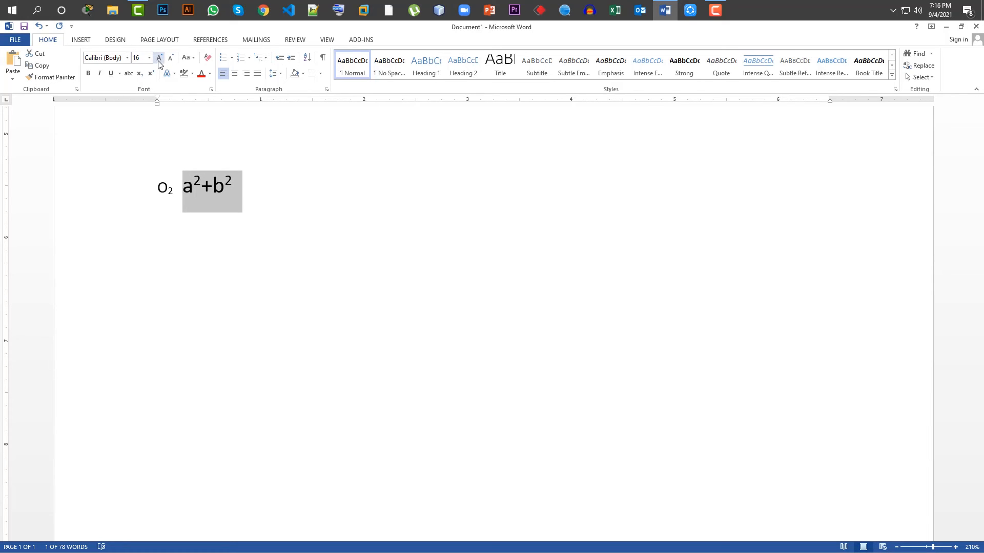
# Step: Set the a²+b² expression's font size to 15 and grow it step by step to 28
pyautogui.click(144, 58)
pyautogui.write('15')
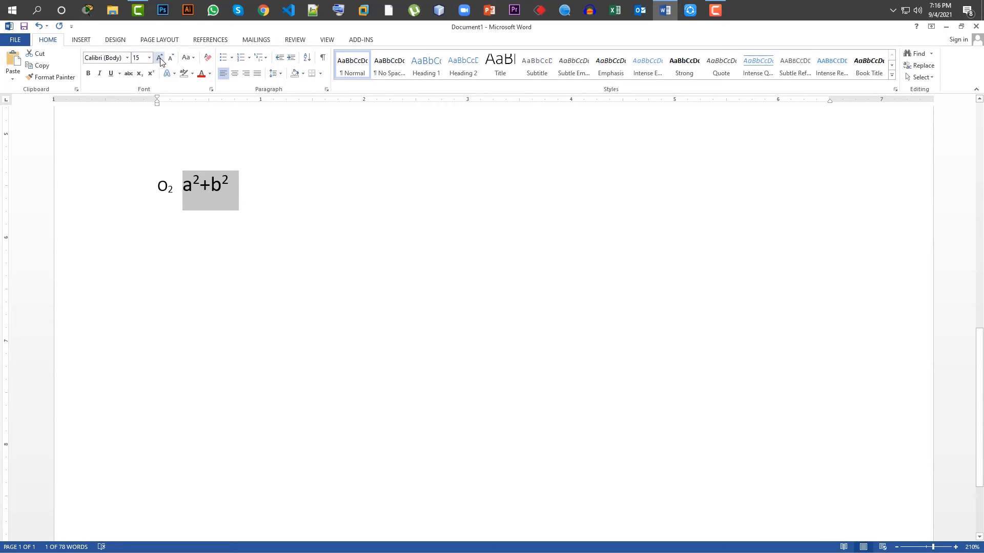
pyautogui.click(160, 58)
pyautogui.click(160, 58)
pyautogui.click(160, 59)
pyautogui.click(160, 58)
pyautogui.click(160, 58)
pyautogui.click(160, 59)
pyautogui.click(160, 58)
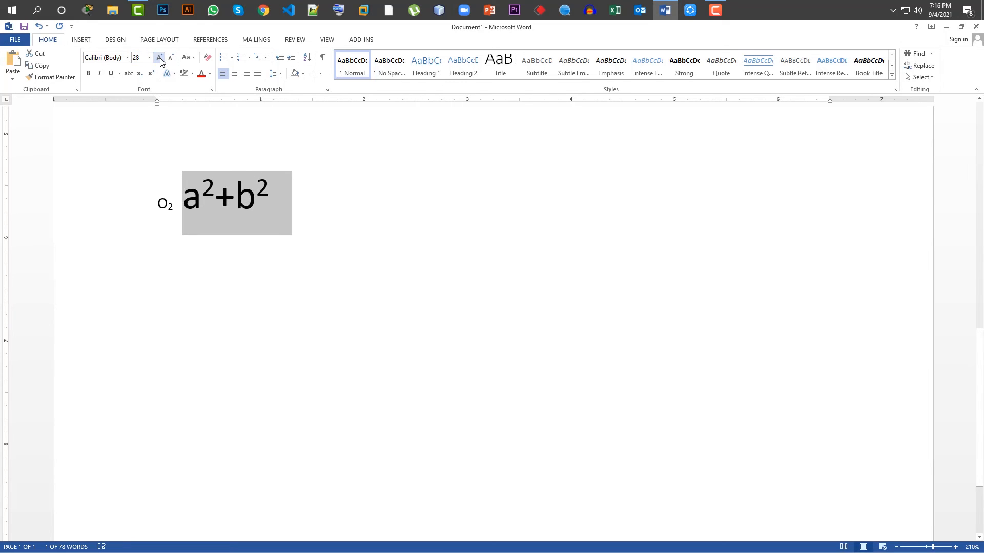
# Step: Shrink the font of the a²+b² expression step by step to 14
pyautogui.click(169, 59)
pyautogui.click(169, 59)
pyautogui.click(170, 59)
pyautogui.click(170, 59)
pyautogui.click(169, 59)
pyautogui.click(170, 58)
pyautogui.click(170, 59)
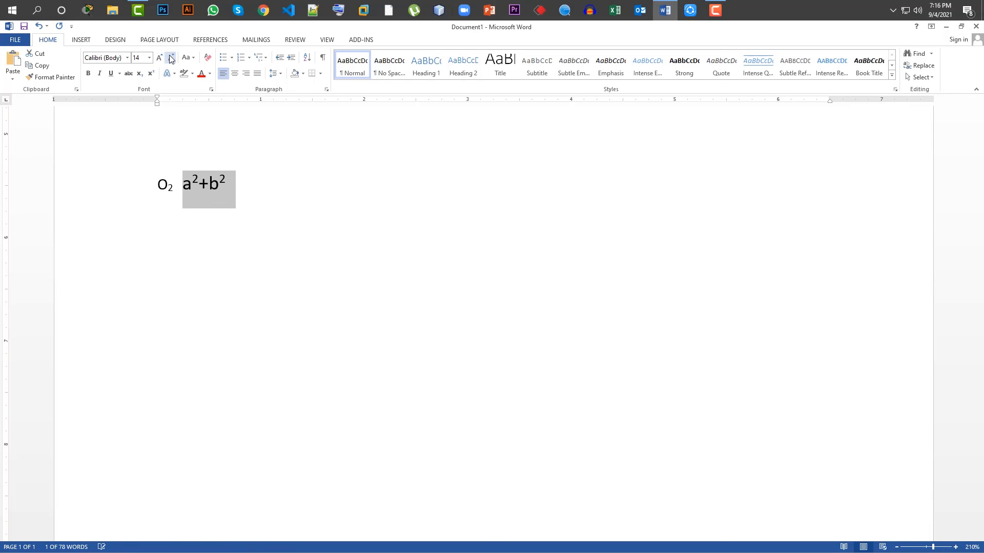
# Step: Apply the blue preset text effect with a reflection to the a²+b² expression
pyautogui.click(174, 75)
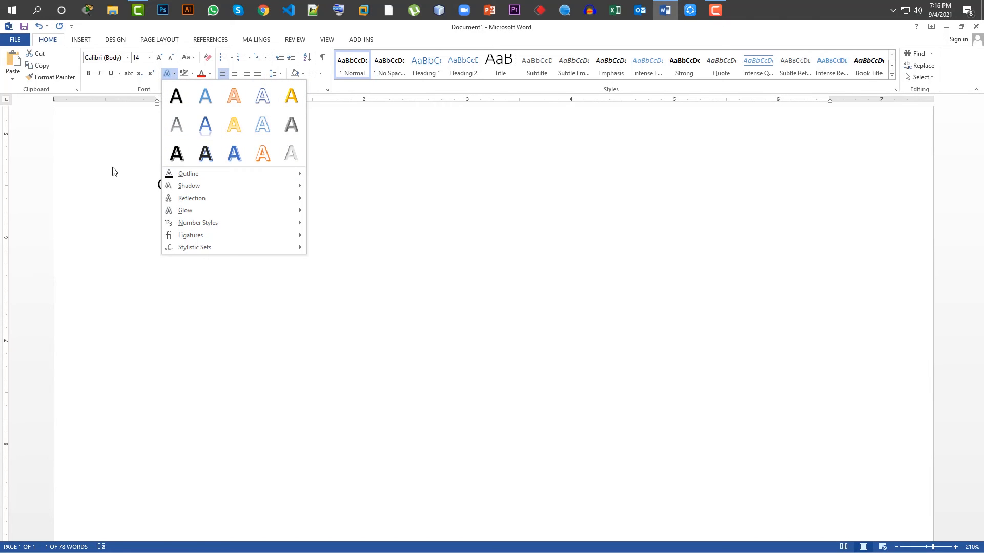
pyautogui.press('Escape')
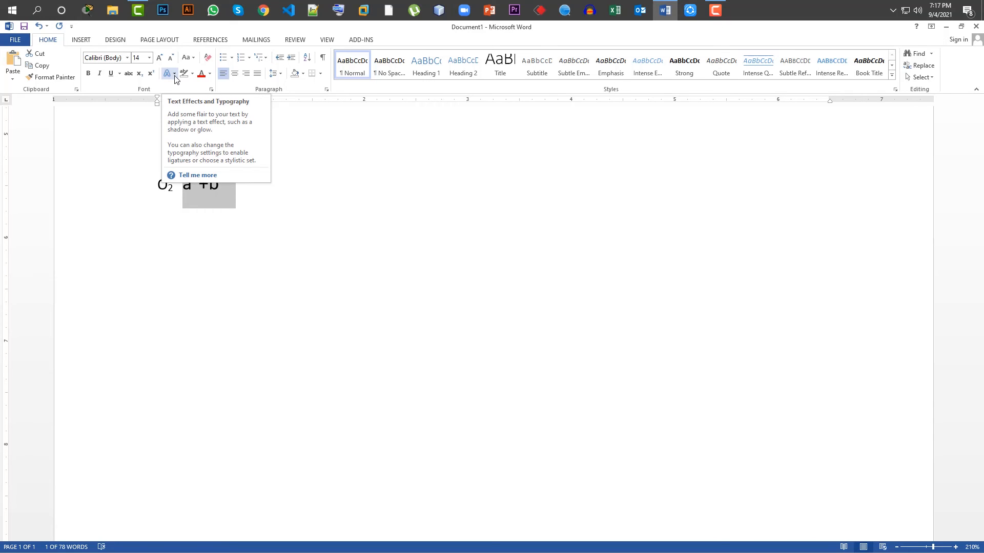
pyautogui.press('Right')
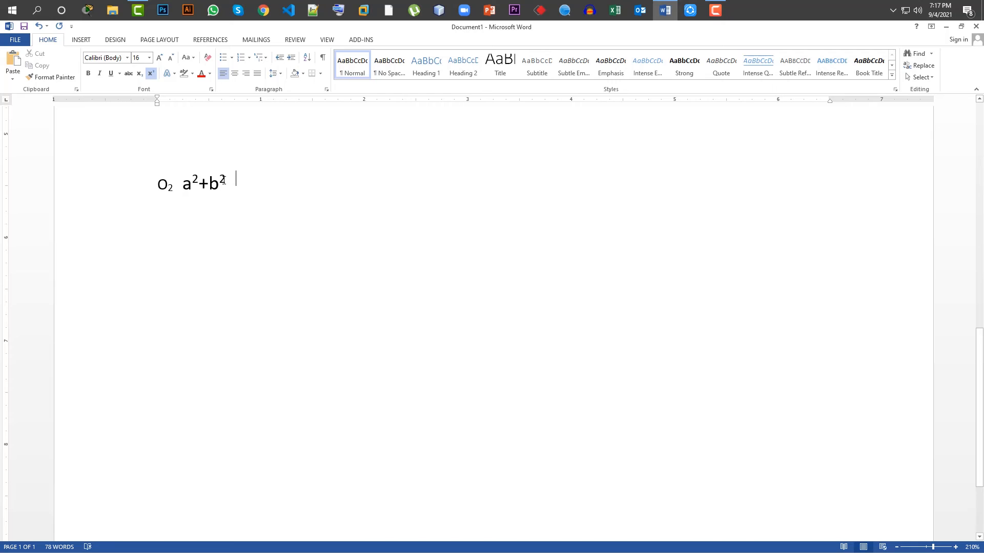
pyautogui.moveTo(235, 187); pyautogui.dragTo(183, 188)
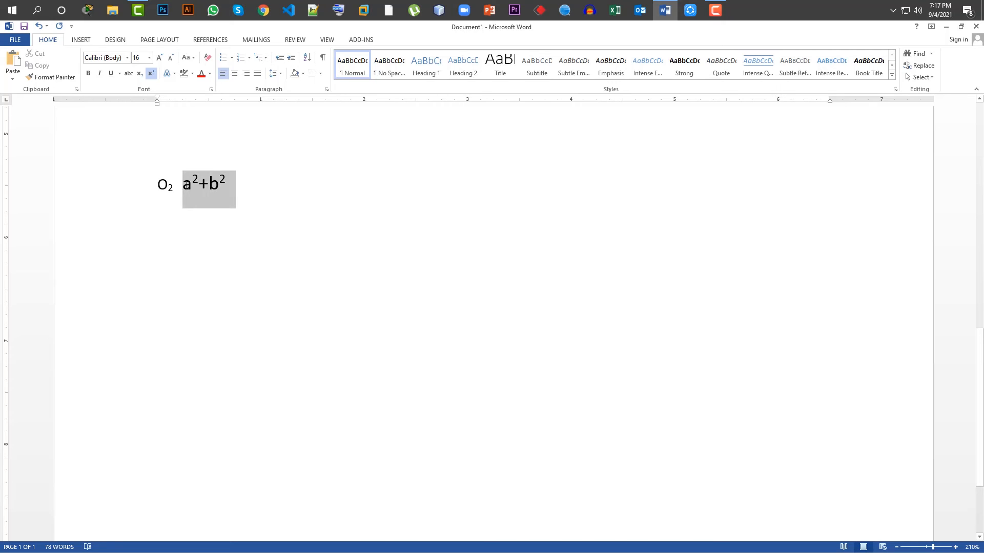
pyautogui.click(173, 75)
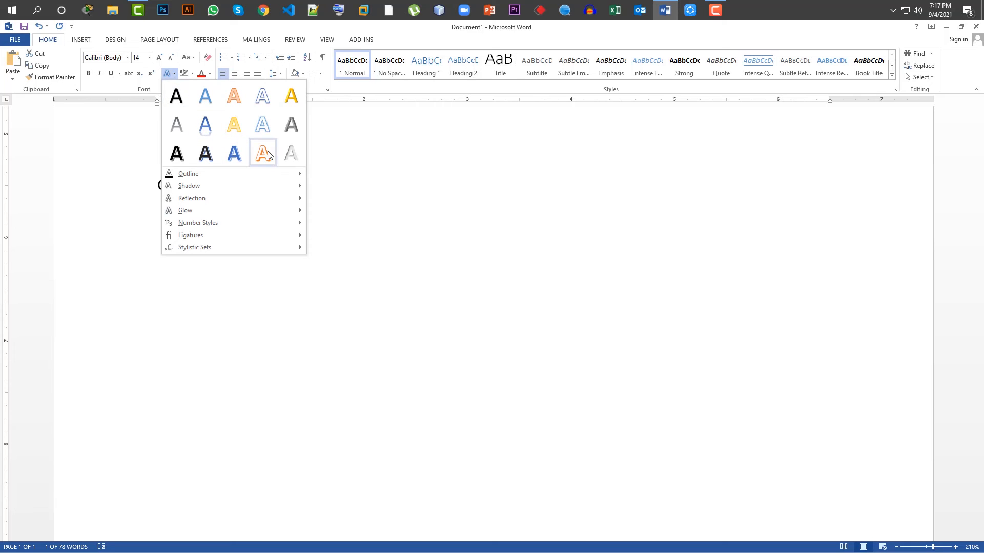
pyautogui.click(205, 126)
pyautogui.press('Right')
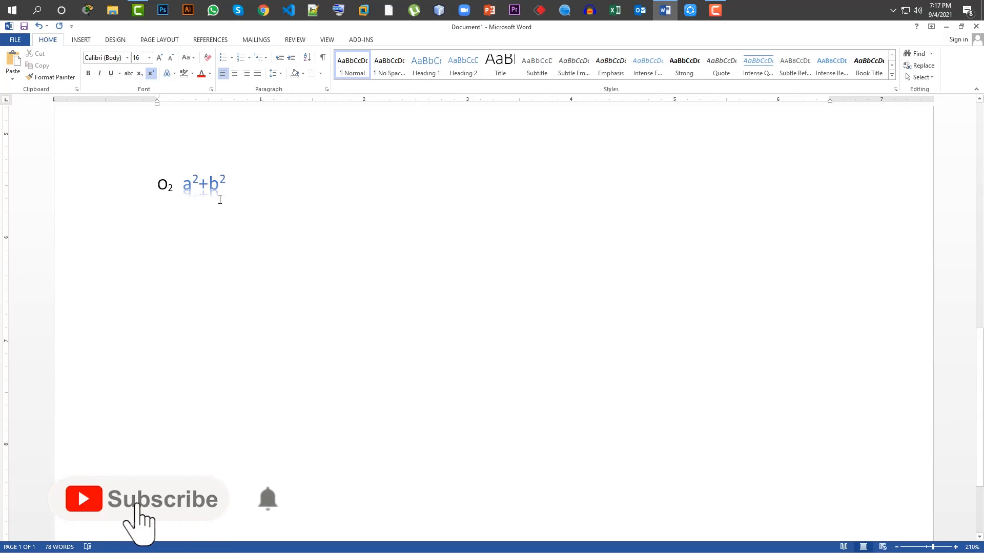
# Step: Give the a²+b² expression a text outline in the Automatic color
pyautogui.moveTo(235, 183); pyautogui.dragTo(182, 184)
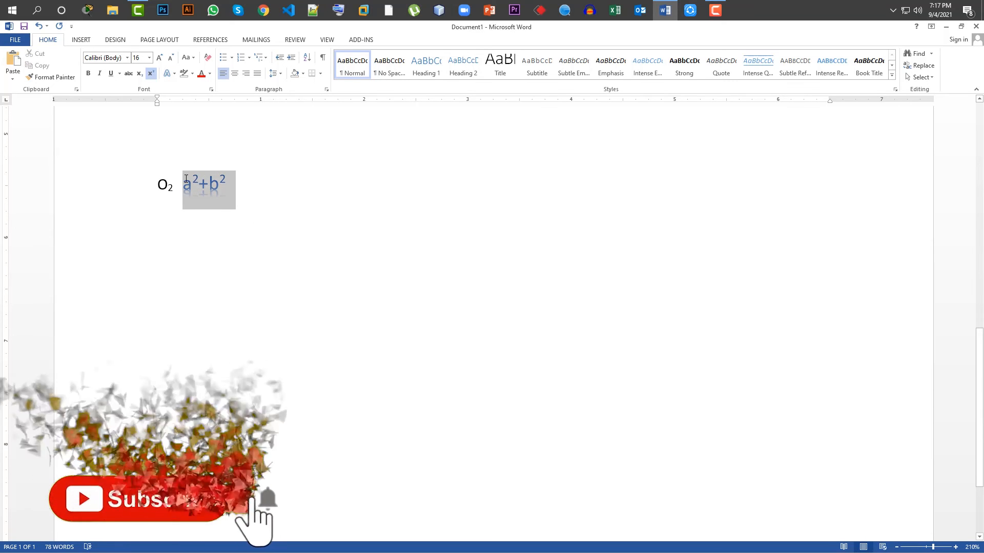
pyautogui.click(173, 75)
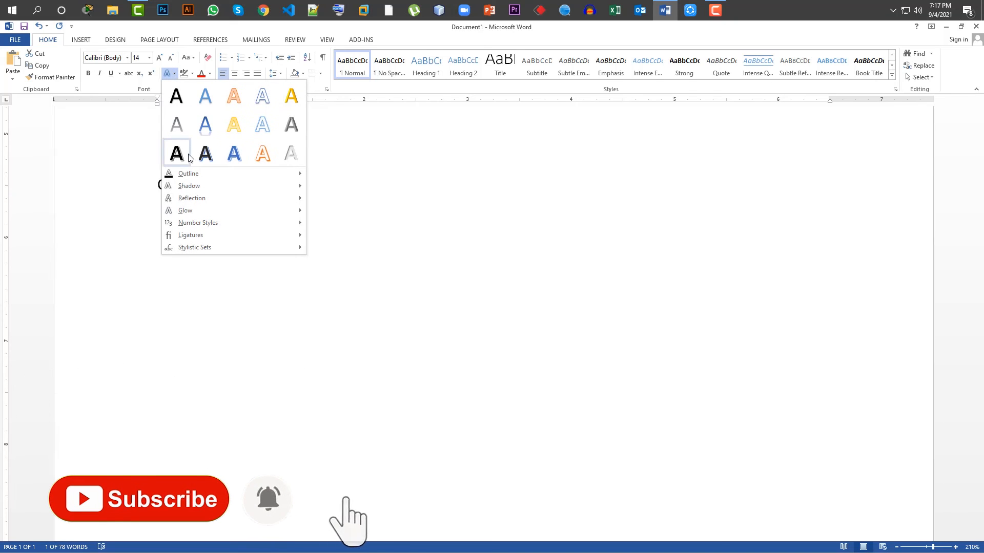
pyautogui.moveTo(205, 174)
pyautogui.click(318, 177)
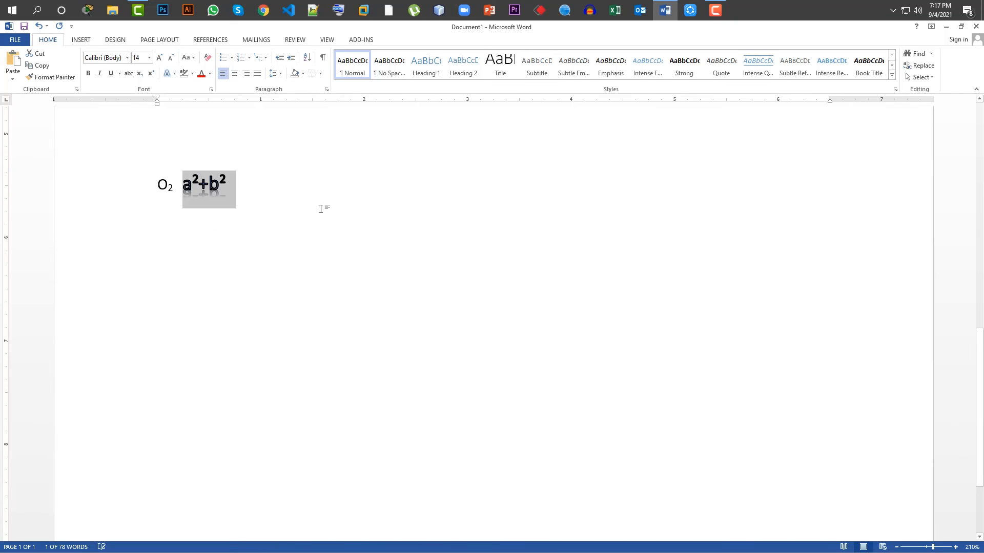
pyautogui.press('Right')
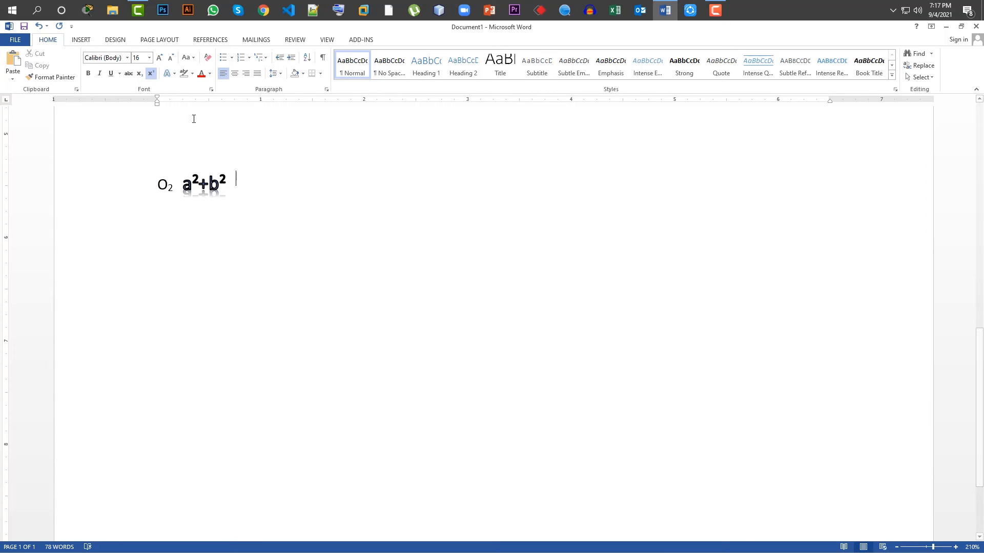
# Step: Examine the text effect options for the whole formula line, including outline colors, number styles and stylistic sets, and glance at the case options
pyautogui.moveTo(220, 192); pyautogui.dragTo(177, 178)
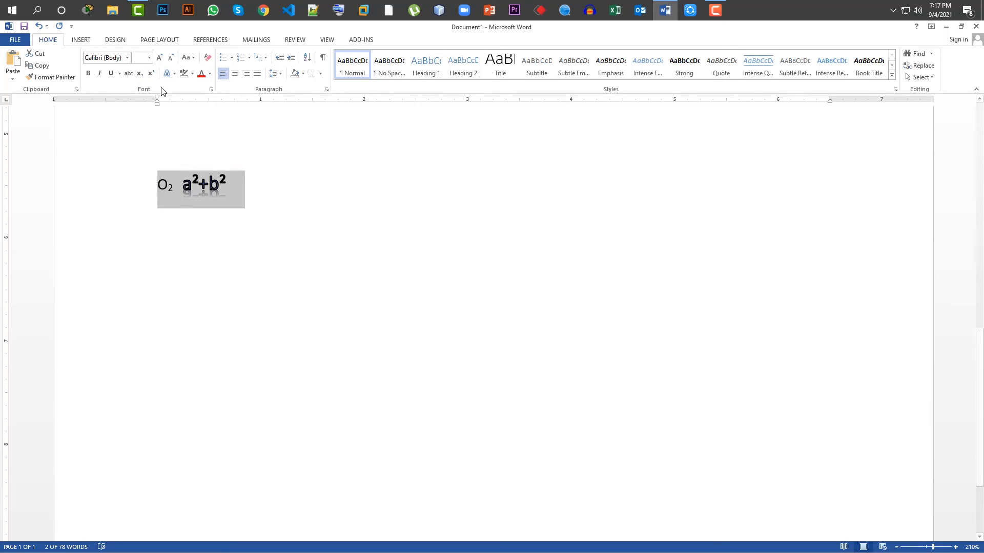
pyautogui.click(174, 74)
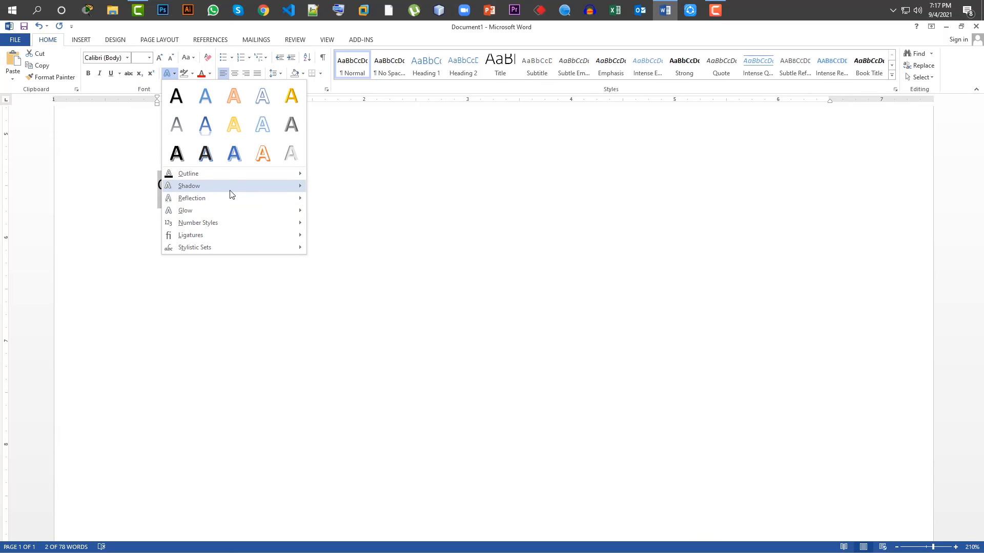
pyautogui.moveTo(226, 207)
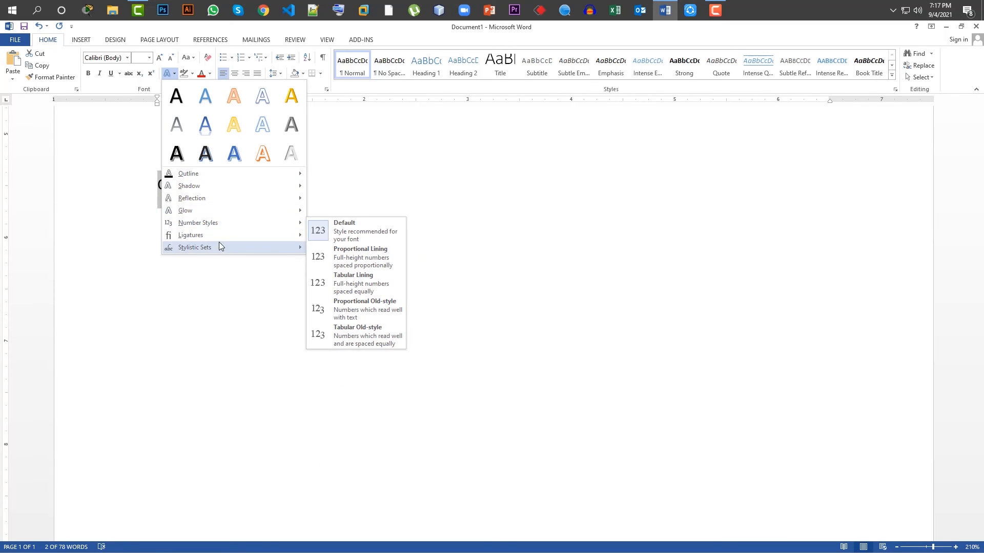
pyautogui.moveTo(221, 243)
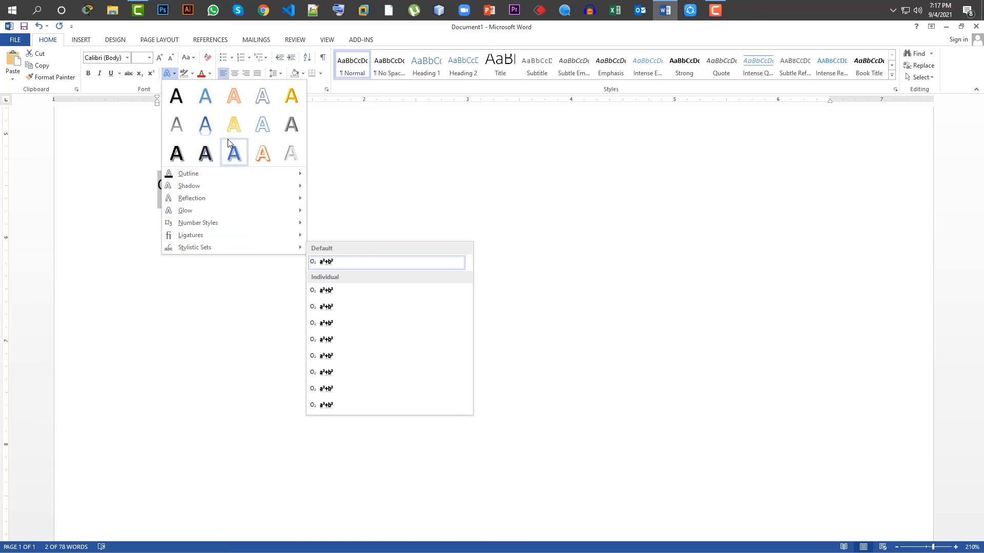
pyautogui.moveTo(290, 176)
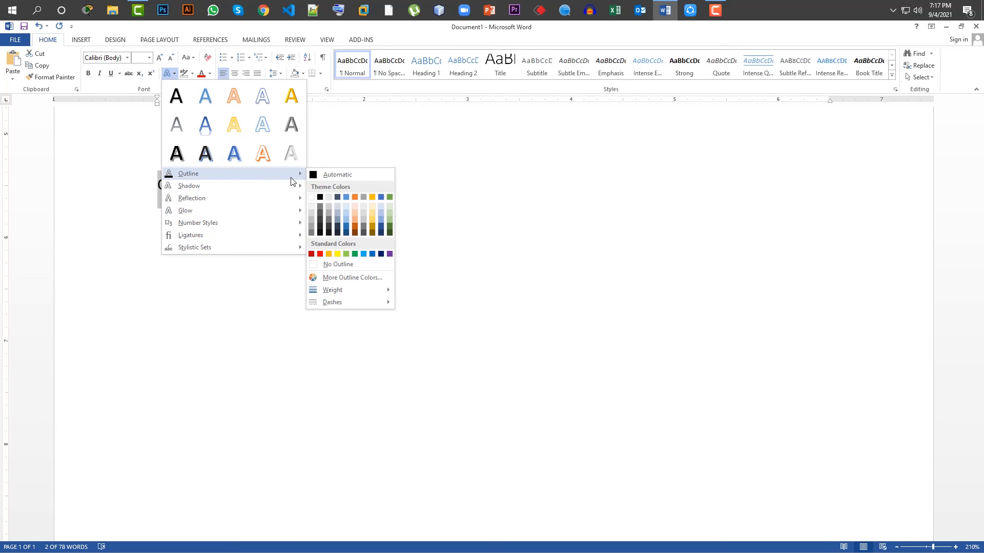
pyautogui.press('Escape')
pyautogui.press('Escape')
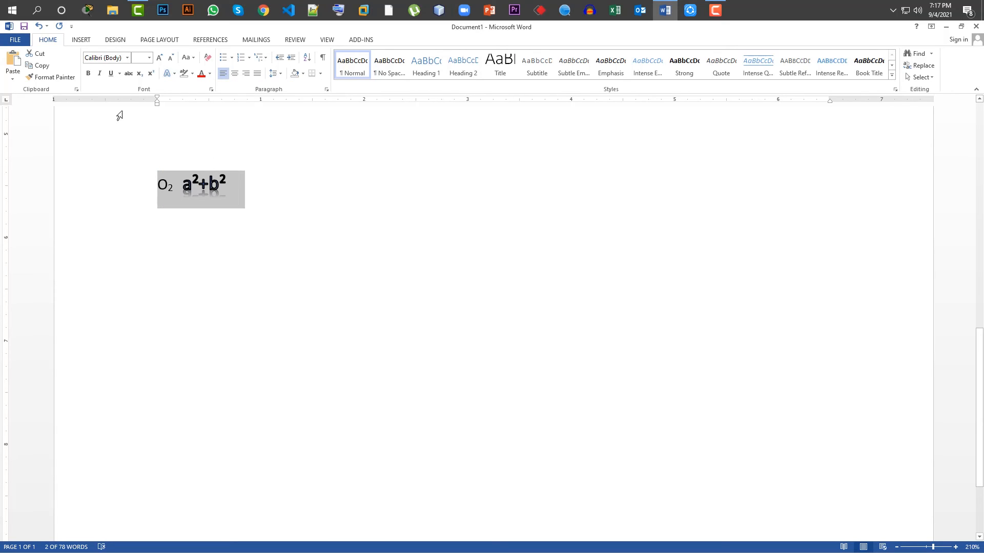
pyautogui.click(194, 60)
pyautogui.click(246, 173)
# Step: Replace the capital T with a lowercase t at the start of the first sentence below the italic text
pyautogui.scroll(10, 277, 328)
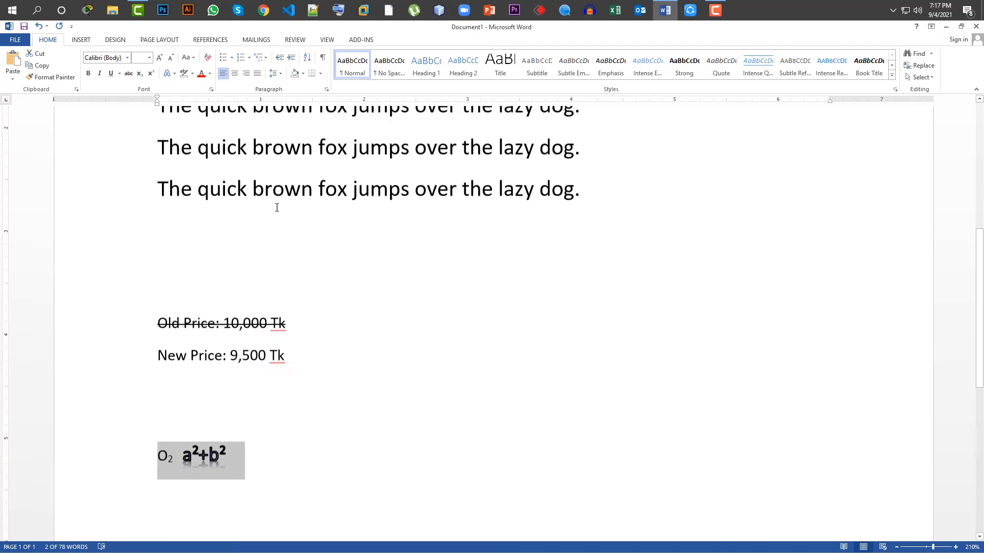
pyautogui.scroll(-3, 390, 367)
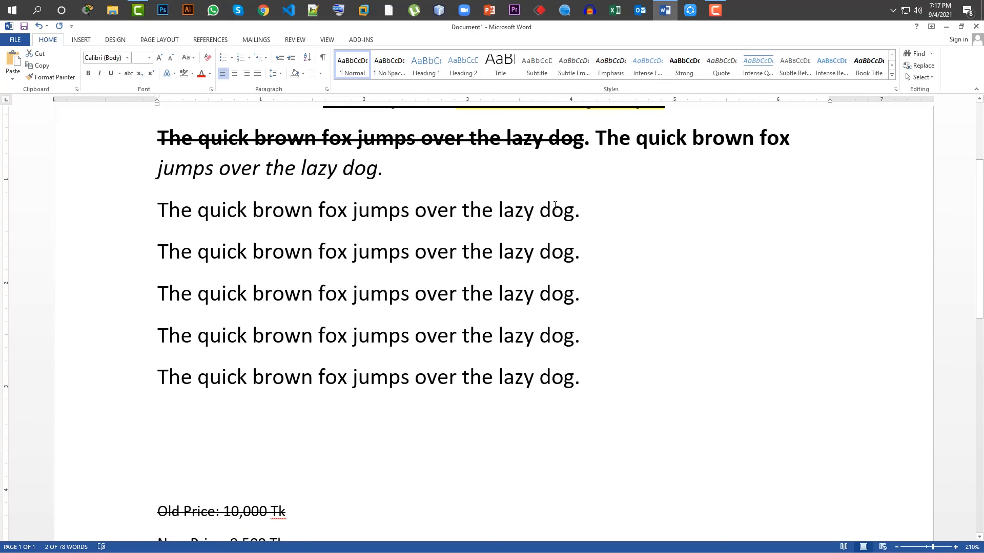
pyautogui.click(167, 205)
pyautogui.press('BackSpace')
pyautogui.write('t')
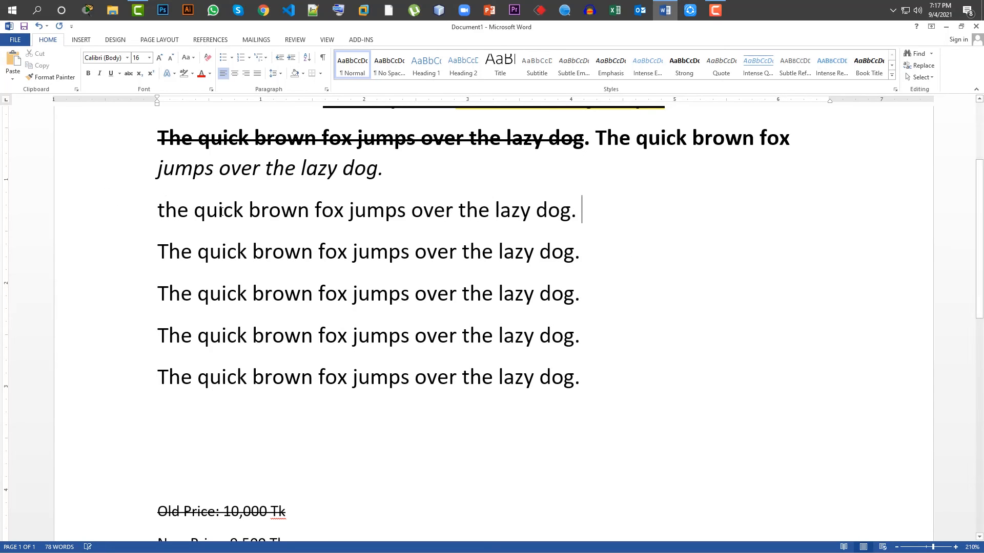
# Step: Convert the whole sentence starting with lowercase "the" to sentence case
pyautogui.moveTo(164, 210); pyautogui.dragTo(156, 211)
pyautogui.click(231, 214)
pyautogui.click(72, 215)
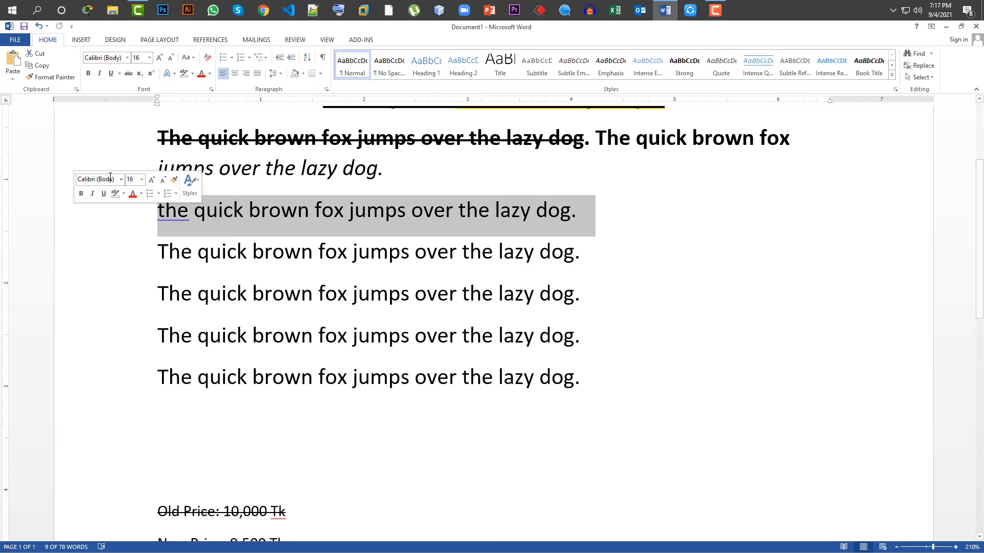
pyautogui.click(199, 57)
pyautogui.click(204, 68)
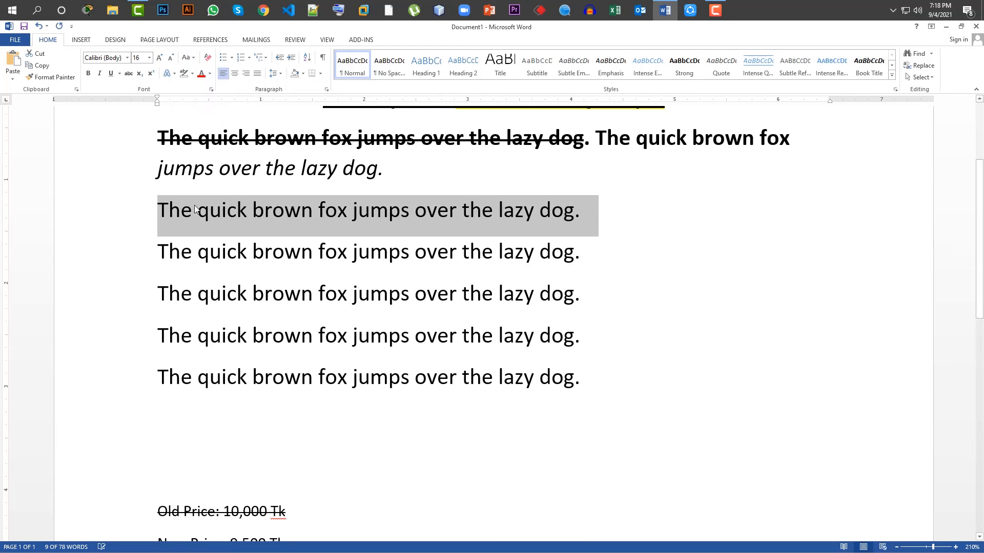
pyautogui.click(170, 209)
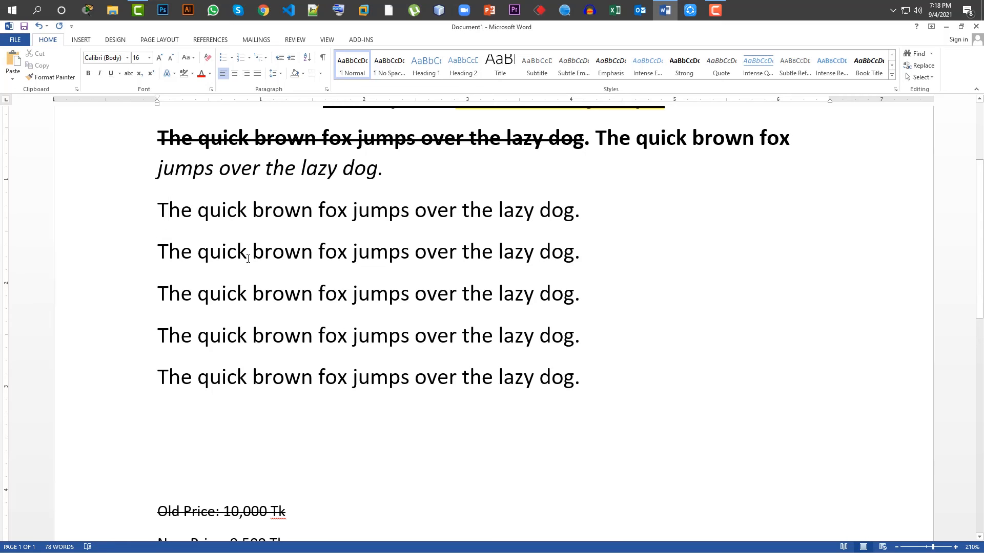
# Step: Convert the first sentence below the italic text to lowercase
pyautogui.moveTo(145, 211)
pyautogui.mouseDown()
pyautogui.moveTo(145, 191)
pyautogui.moveTo(146, 207)
pyautogui.mouseUp()
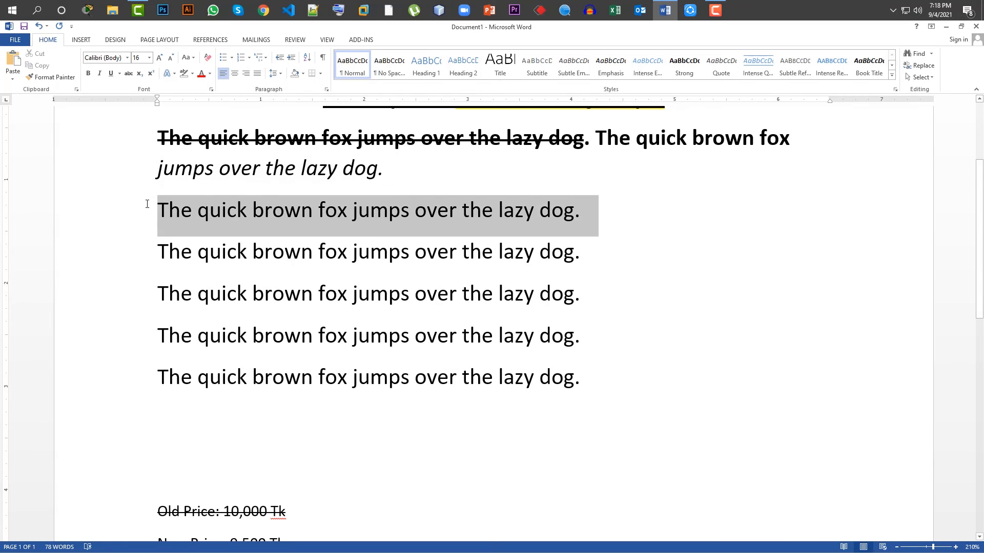
pyautogui.click(190, 57)
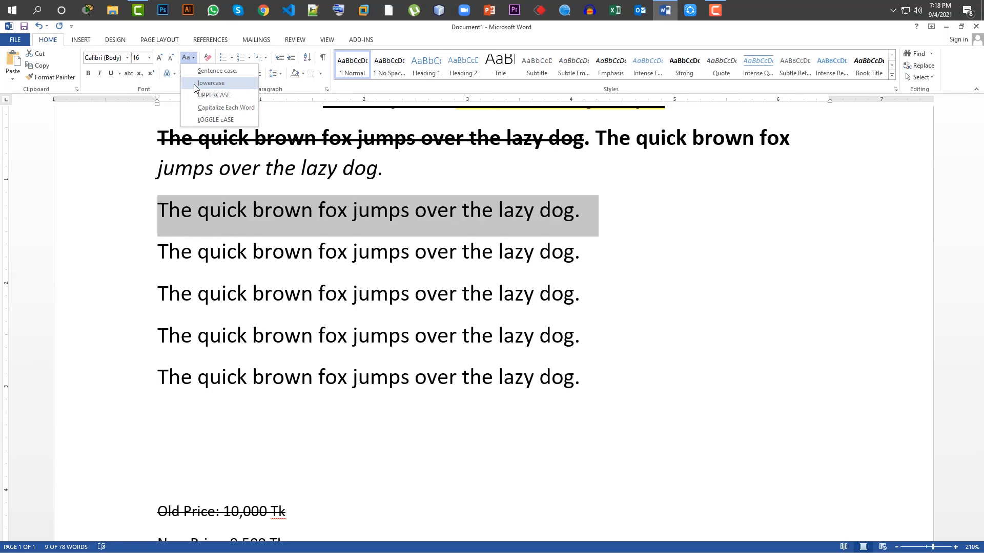
pyautogui.click(196, 83)
pyautogui.click(194, 213)
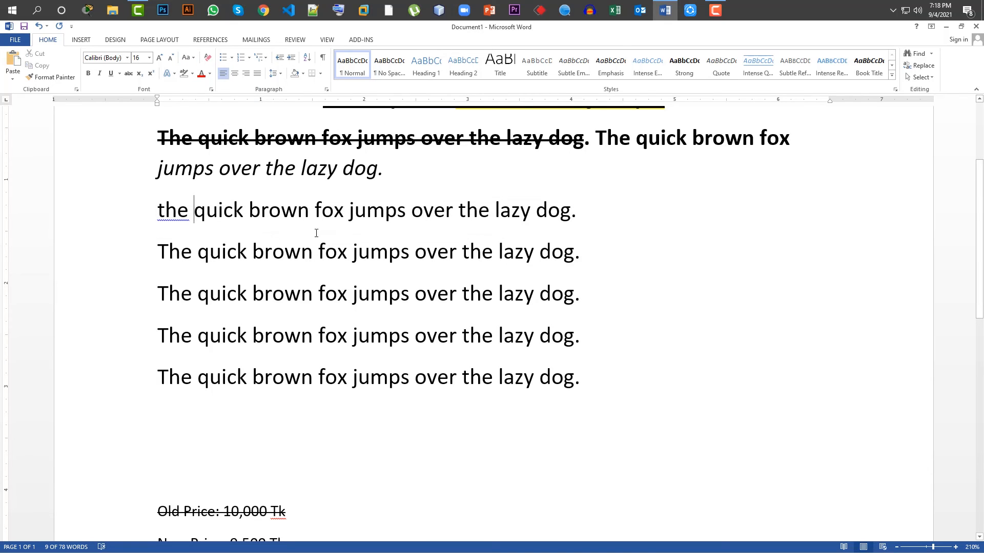
# Step: Convert the first sentence below the italic text to uppercase
pyautogui.moveTo(594, 211); pyautogui.dragTo(164, 222)
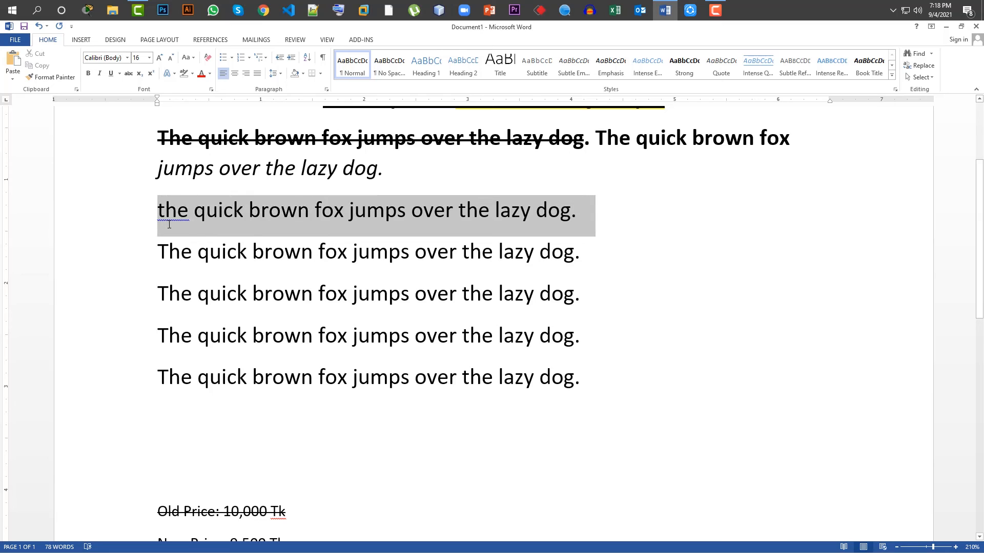
pyautogui.click(191, 58)
pyautogui.click(203, 94)
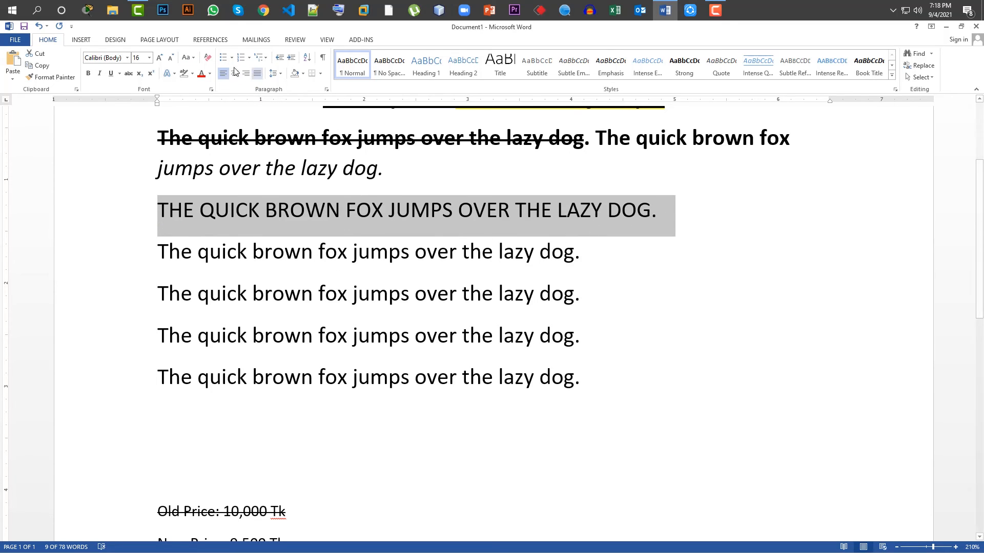
# Step: Capitalize each word of the first sentence below the italic text and invert its letter case with the toggle case option
pyautogui.click(187, 57)
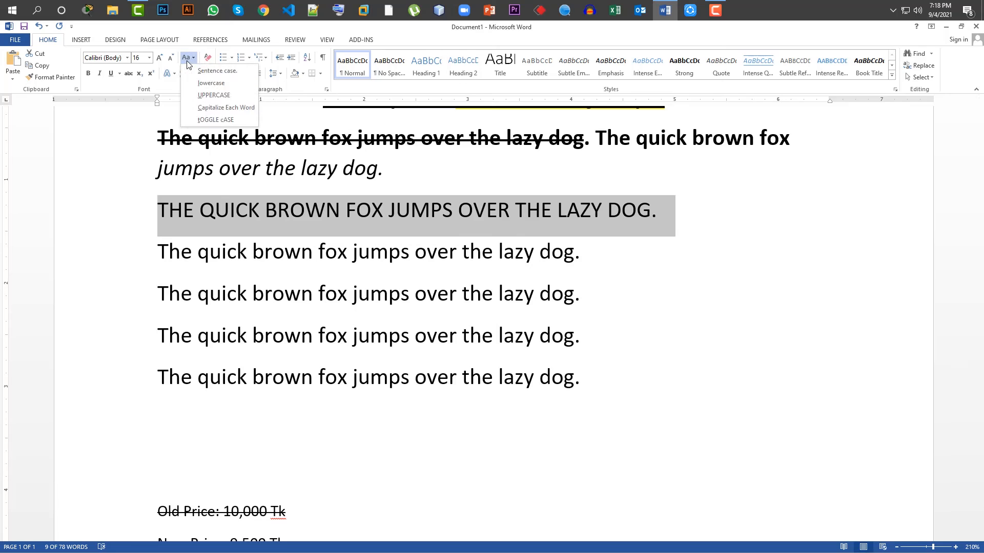
pyautogui.click(194, 107)
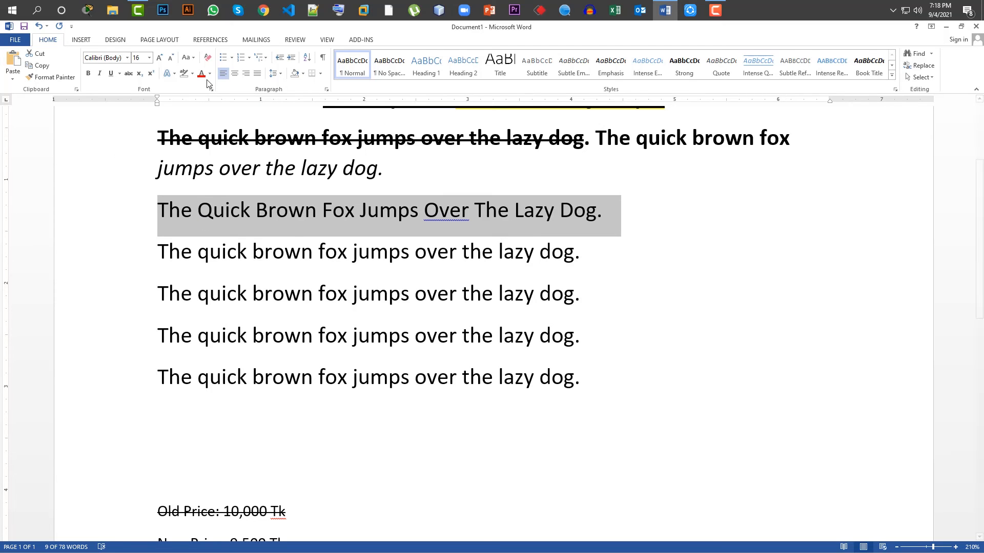
pyautogui.click(195, 60)
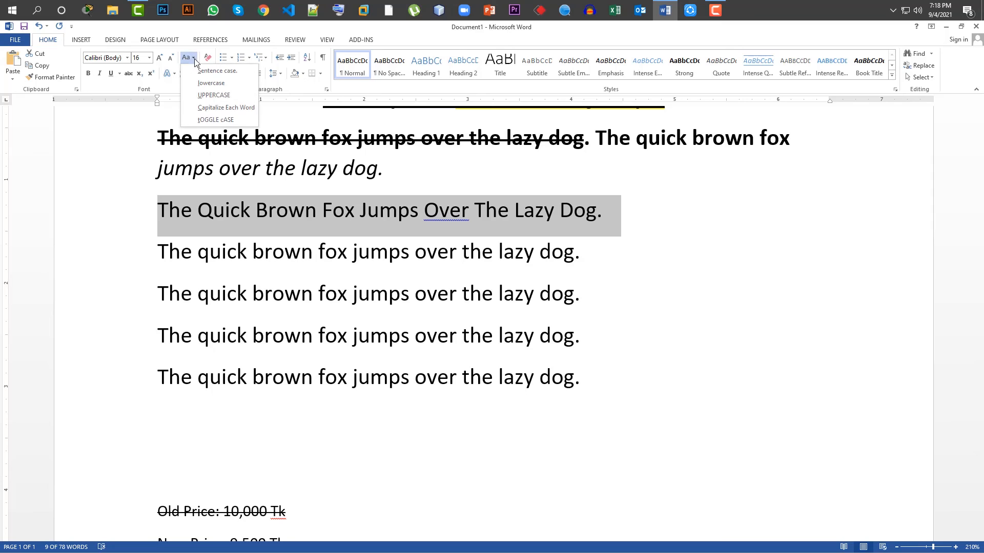
pyautogui.click(197, 121)
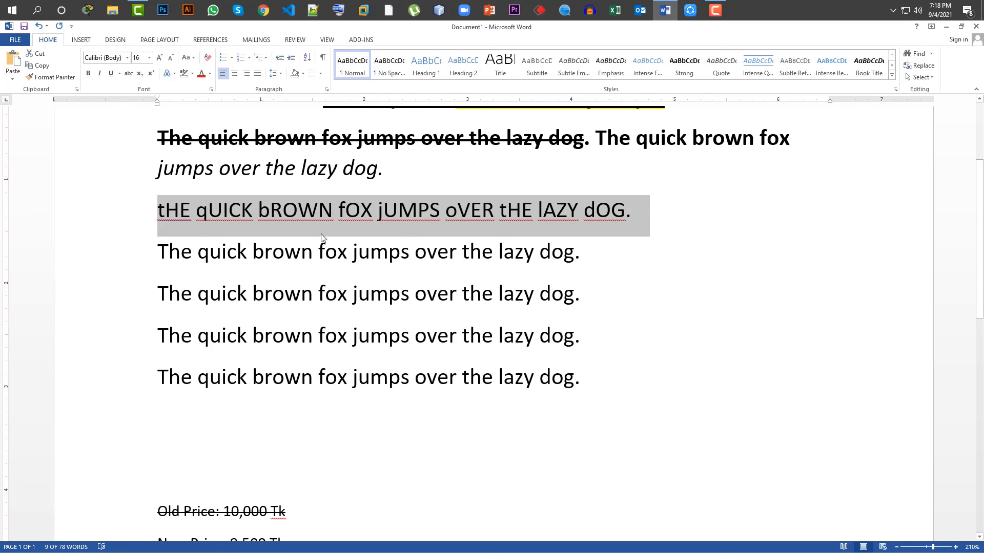
pyautogui.click(196, 59)
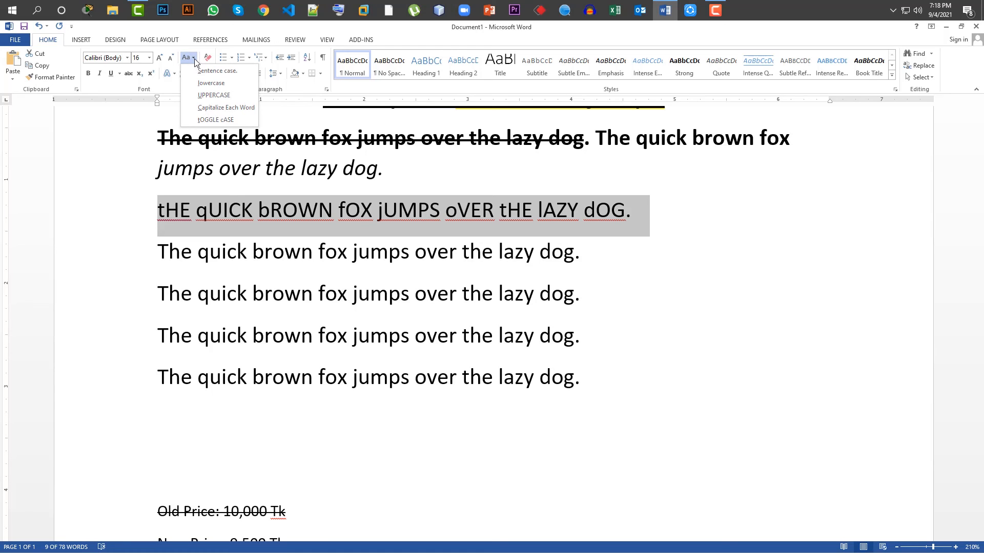
pyautogui.click(654, 285)
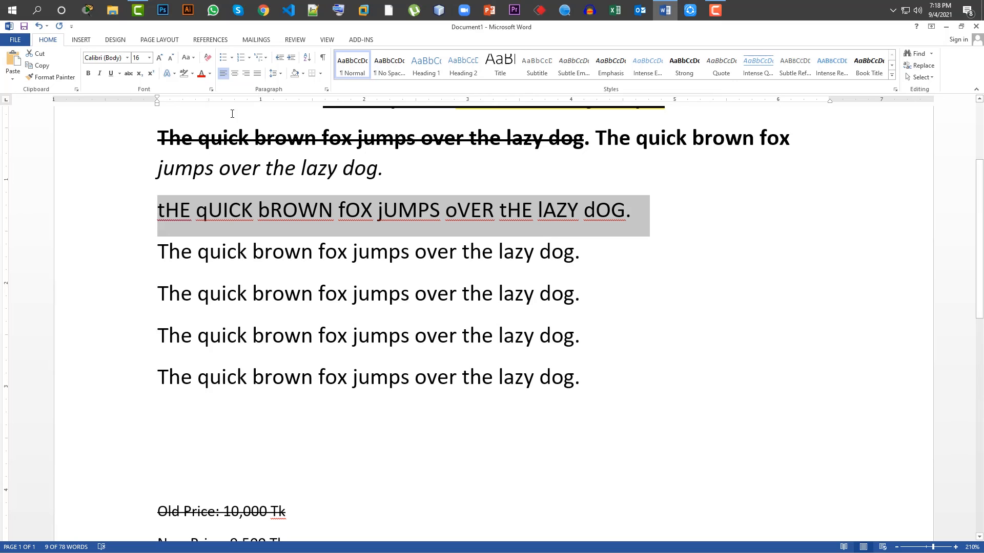
# Step: Clear all formatting from the toggled-case sentence below the italic text
pyautogui.click(207, 57)
pyautogui.click(497, 214)
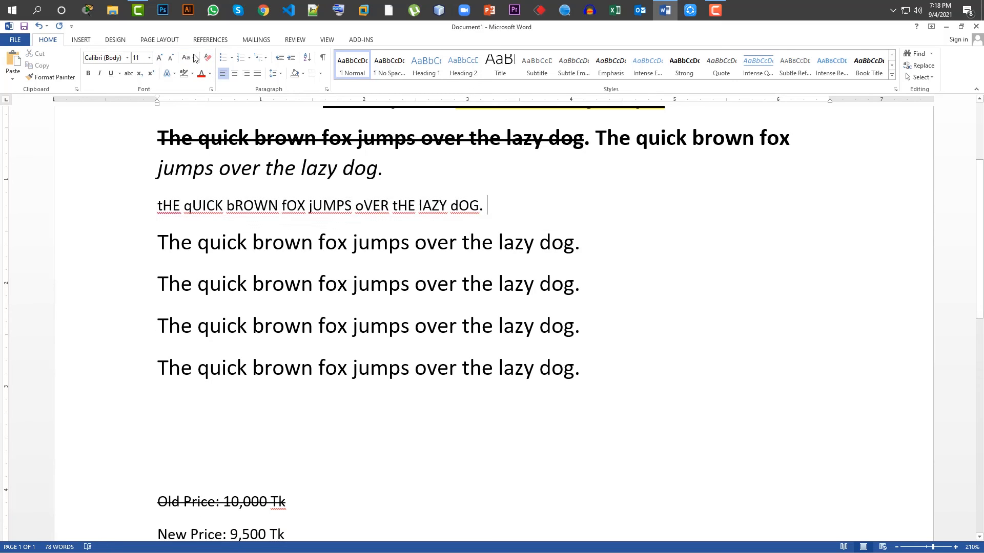
pyautogui.moveTo(542, 213); pyautogui.dragTo(159, 206)
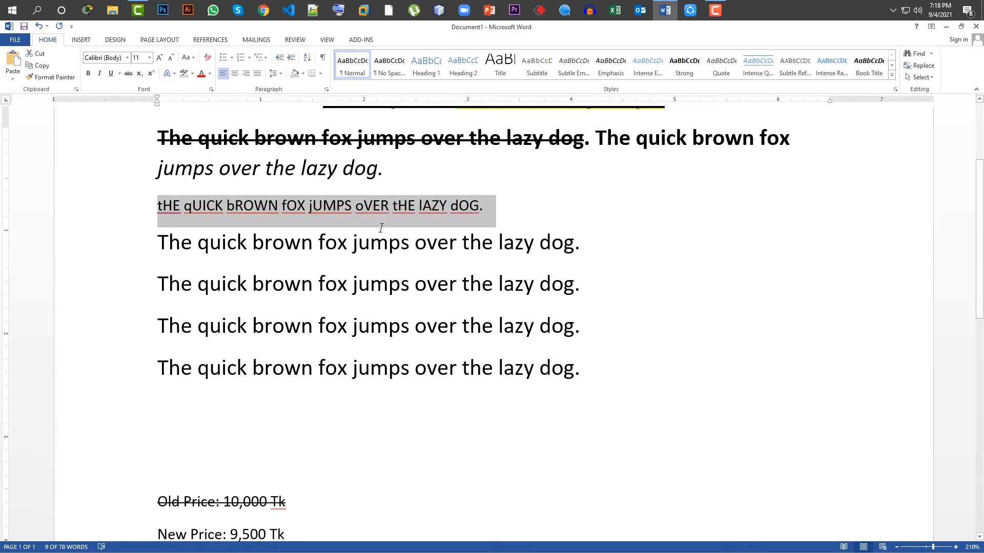
# Step: Clear the text formatting from the highlighted words "brown fox jumps" in the centered heading
pyautogui.scroll(3, 465, 249)
pyautogui.moveTo(690, 237); pyautogui.dragTo(456, 243)
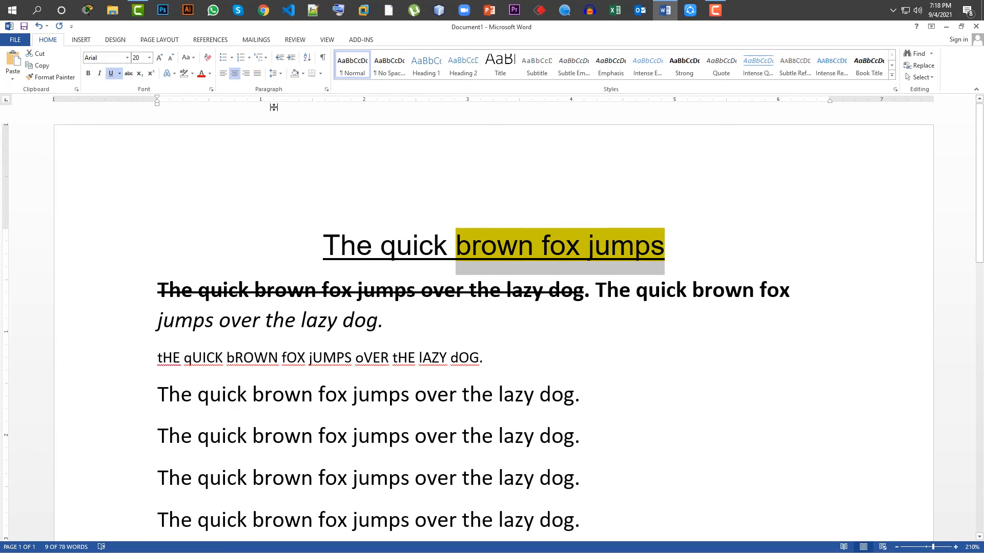
pyautogui.click(208, 59)
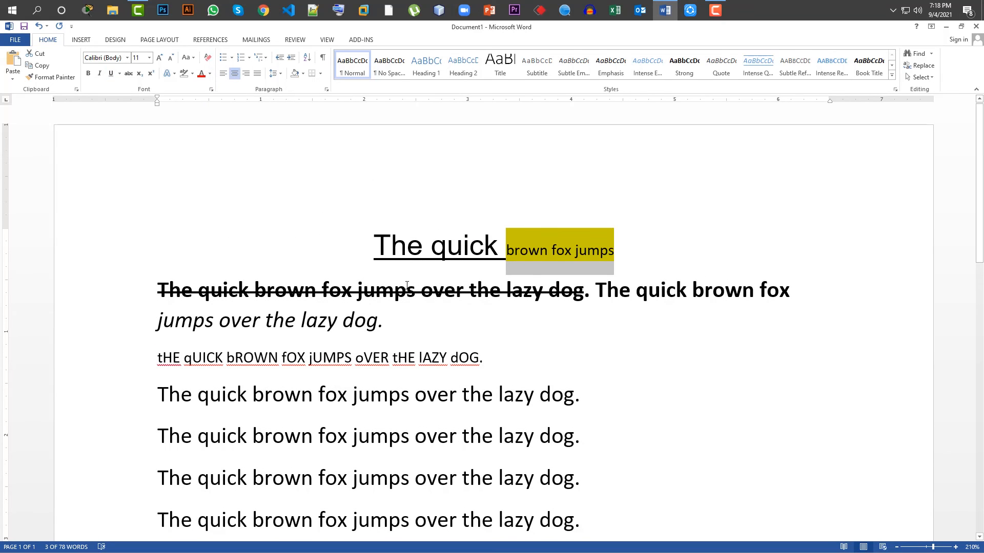
pyautogui.click(547, 251)
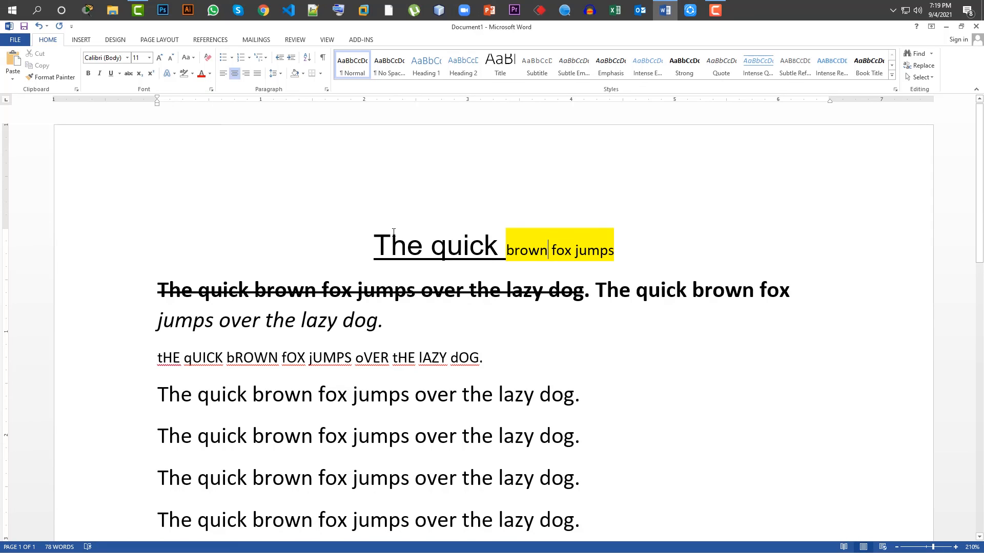
# Step: Examine the font color choices for "The quick" in the heading, including the standard and custom colors and the color models
pyautogui.moveTo(431, 247); pyautogui.dragTo(495, 247)
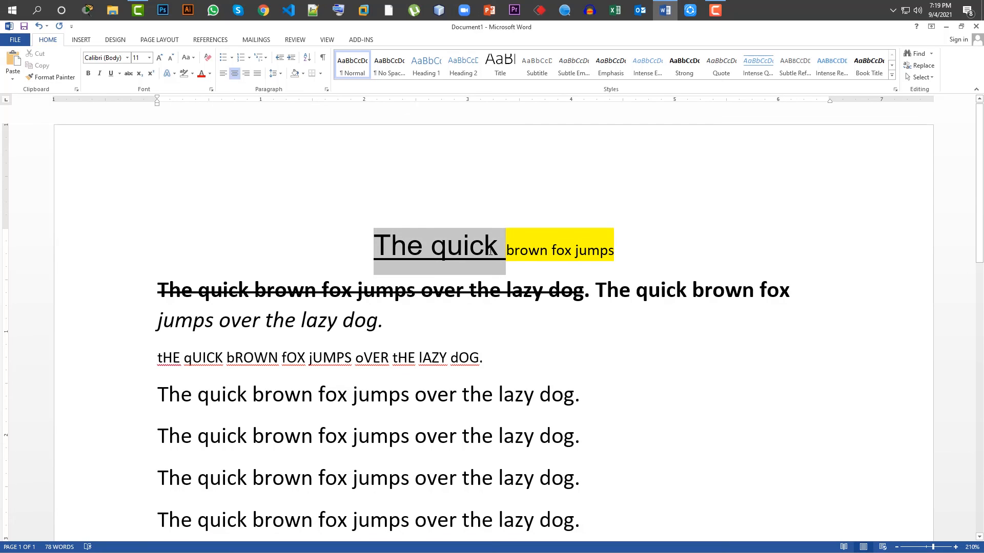
pyautogui.click(210, 74)
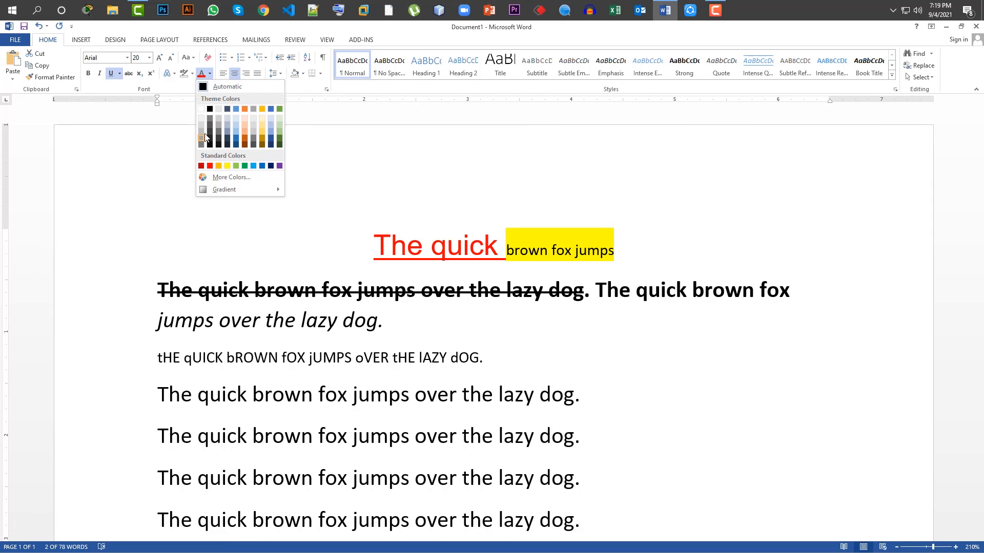
pyautogui.click(233, 178)
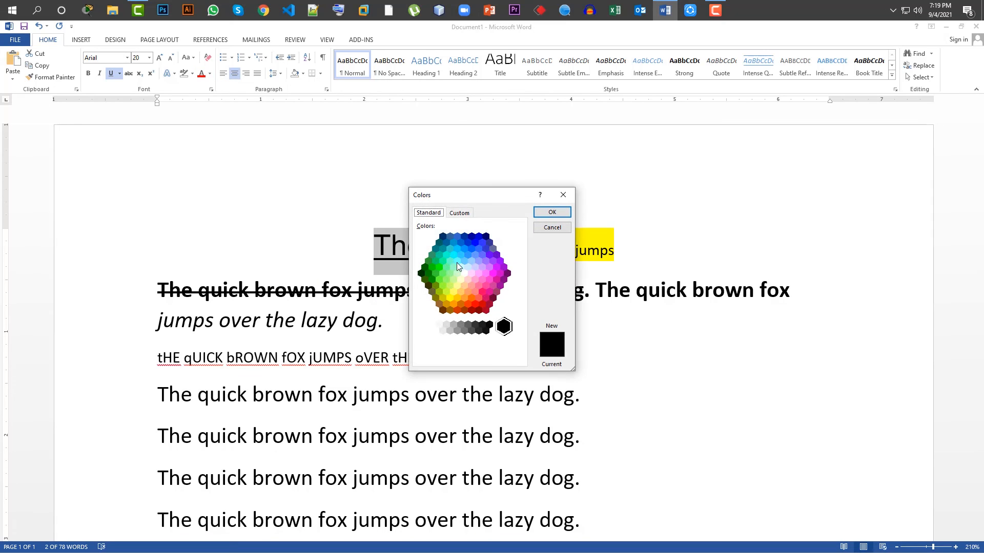
pyautogui.click(476, 269)
pyautogui.click(465, 290)
pyautogui.click(482, 281)
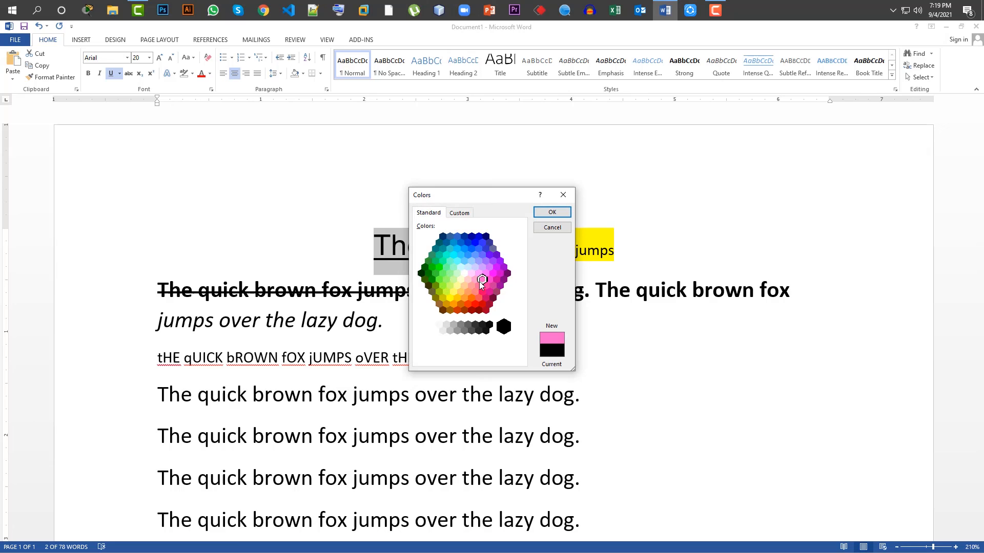
pyautogui.click(459, 213)
pyautogui.moveTo(453, 254); pyautogui.dragTo(454, 265)
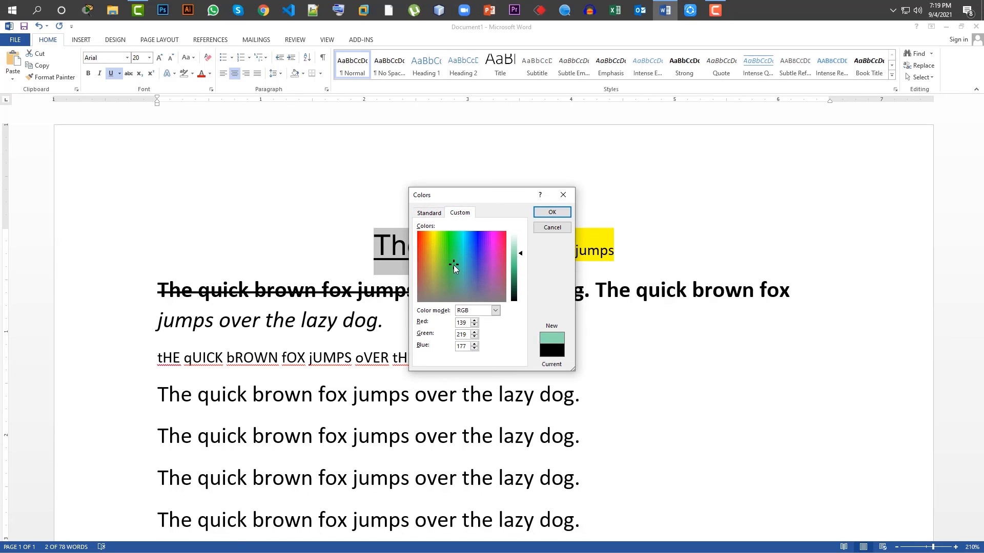
pyautogui.click(476, 311)
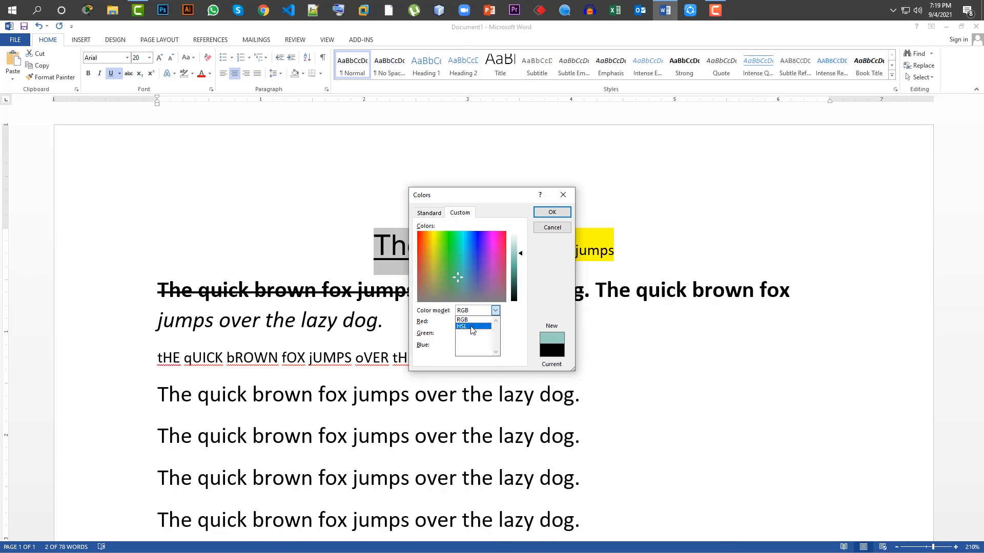
pyautogui.click(438, 358)
pyautogui.click(548, 229)
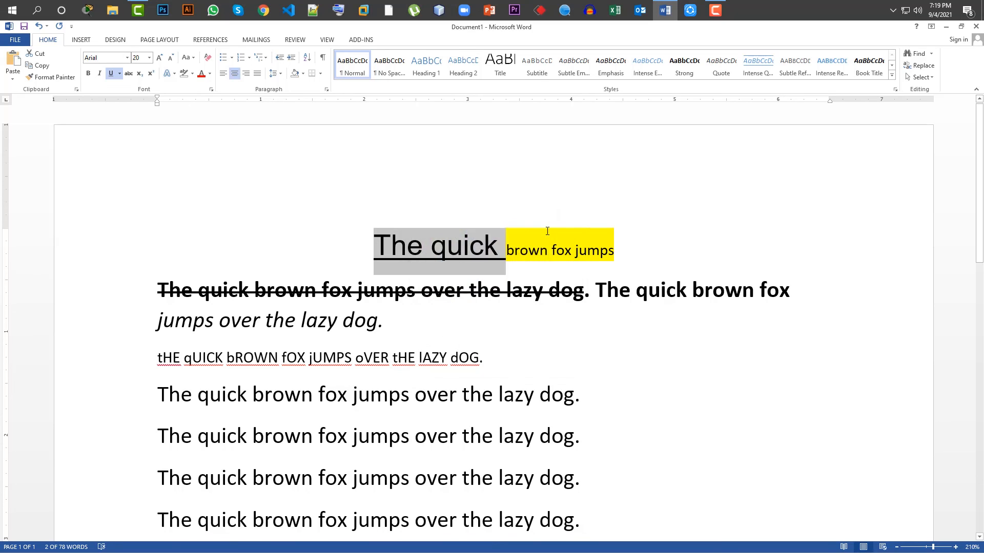
pyautogui.moveTo(547, 231); pyautogui.dragTo(476, 238)
pyautogui.click(453, 250)
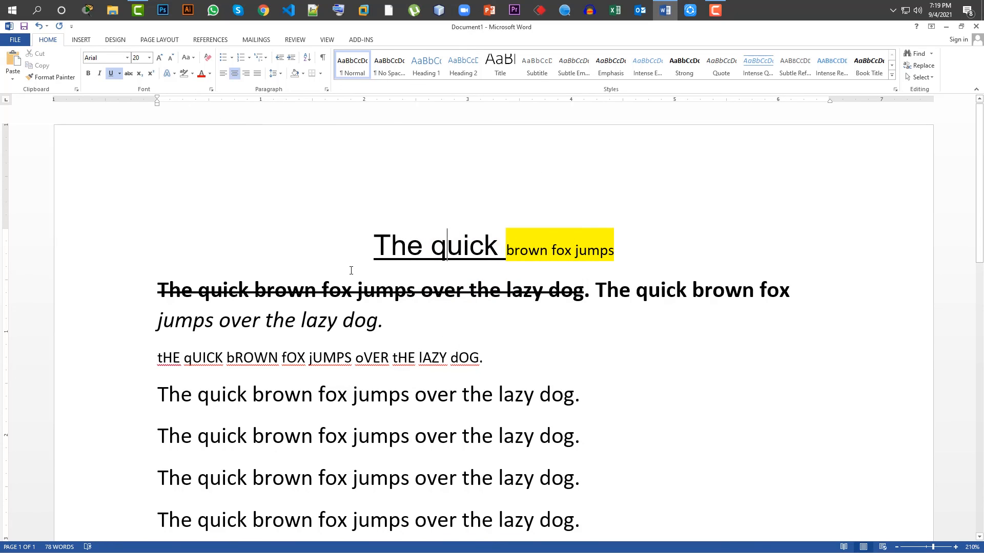
# Step: Highlight the italic text "jumps over the lazy dog." in yellow
pyautogui.click(192, 73)
pyautogui.click(346, 362)
pyautogui.moveTo(152, 323); pyautogui.dragTo(441, 333)
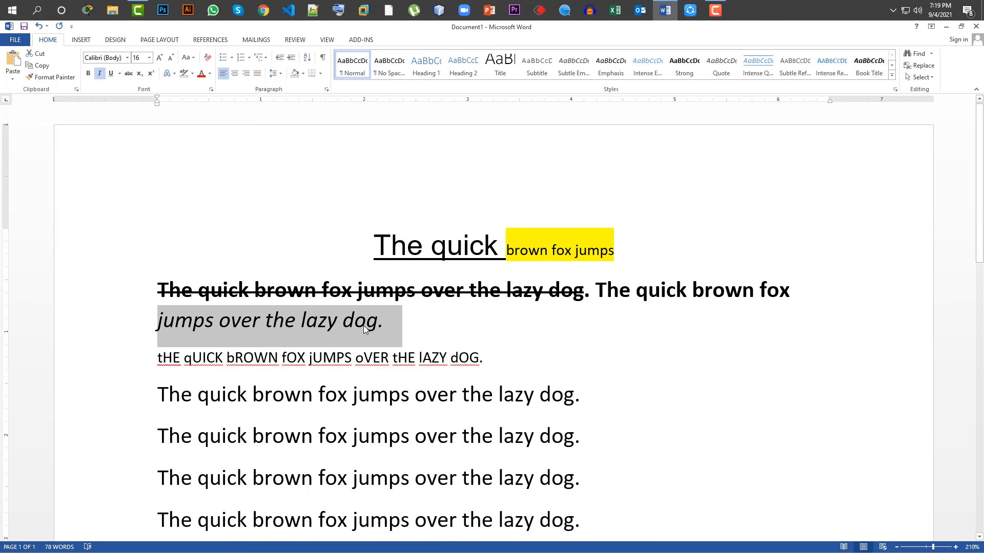
pyautogui.click(192, 74)
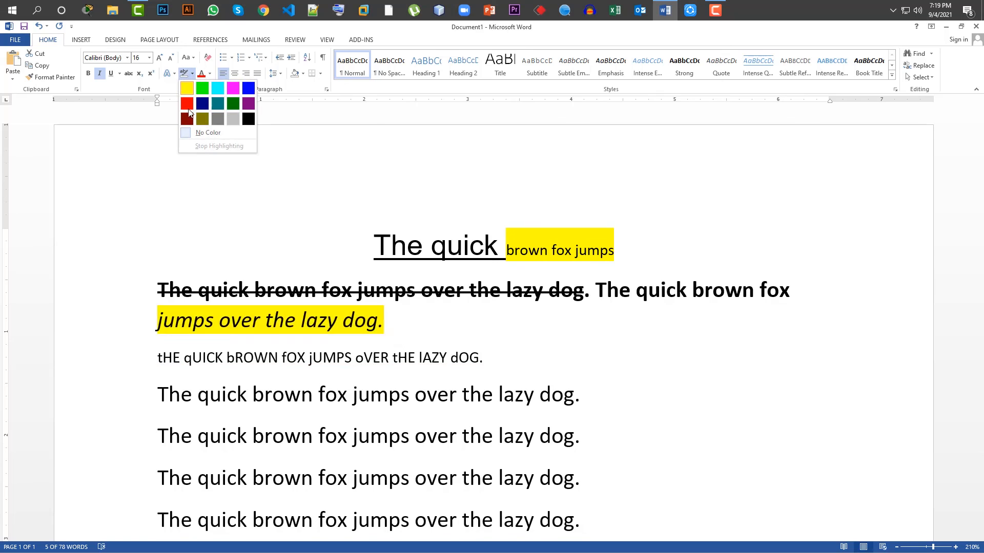
pyautogui.click(186, 84)
pyautogui.click(386, 320)
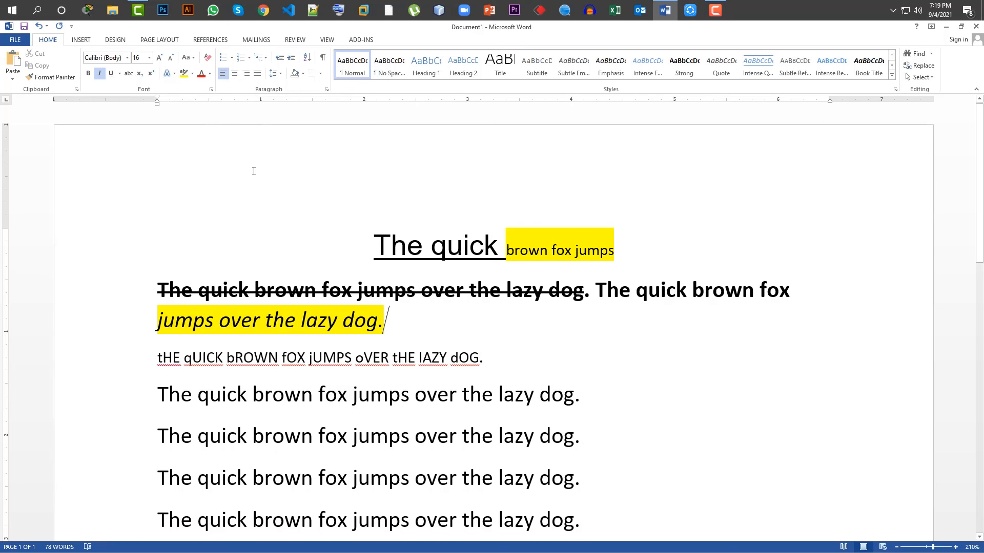
# Step: Set the font color of "The quick" in the heading to standard red
pyautogui.moveTo(371, 238); pyautogui.dragTo(504, 247)
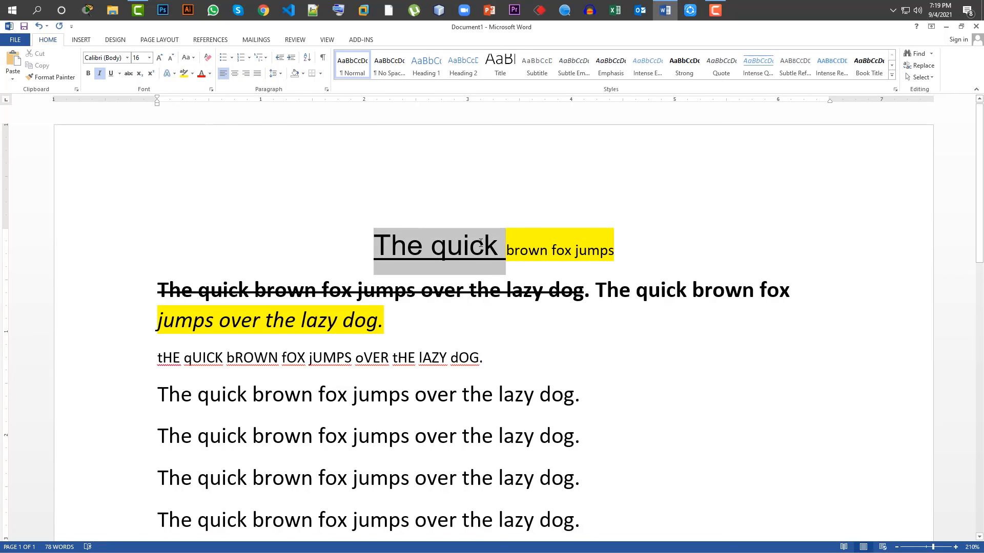
pyautogui.click(210, 73)
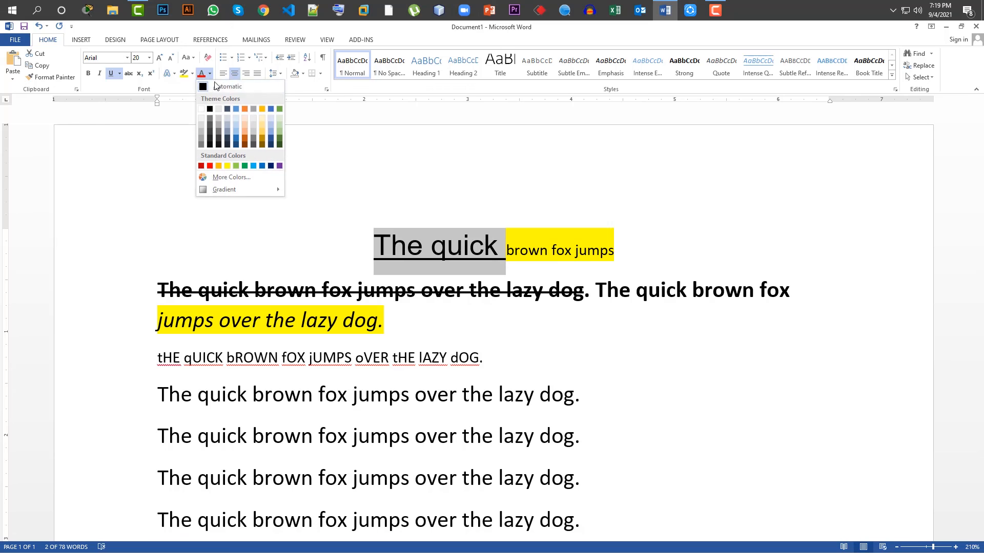
pyautogui.click(210, 165)
pyautogui.click(469, 245)
pyautogui.moveTo(372, 244); pyautogui.dragTo(505, 246)
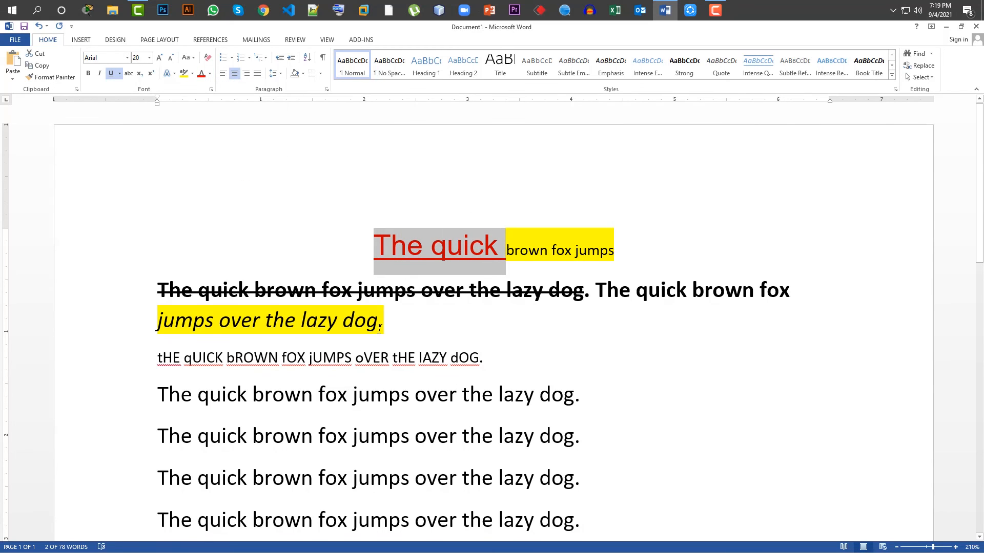
# Step: Select the highlighted italic text "jumps over the lazy dog."
pyautogui.moveTo(356, 321); pyautogui.dragTo(220, 321)
pyautogui.click(137, 320)
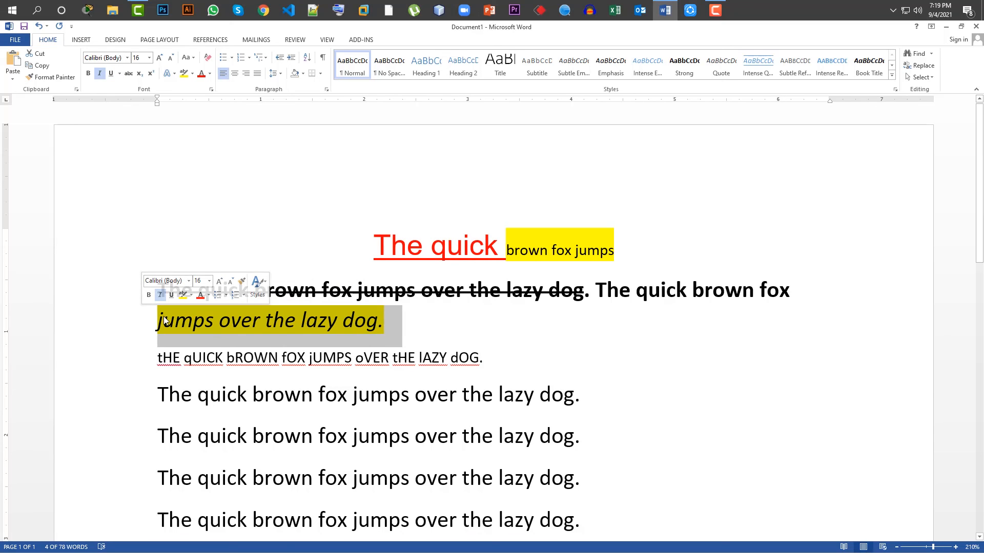
pyautogui.scroll(-1, 205, 134)
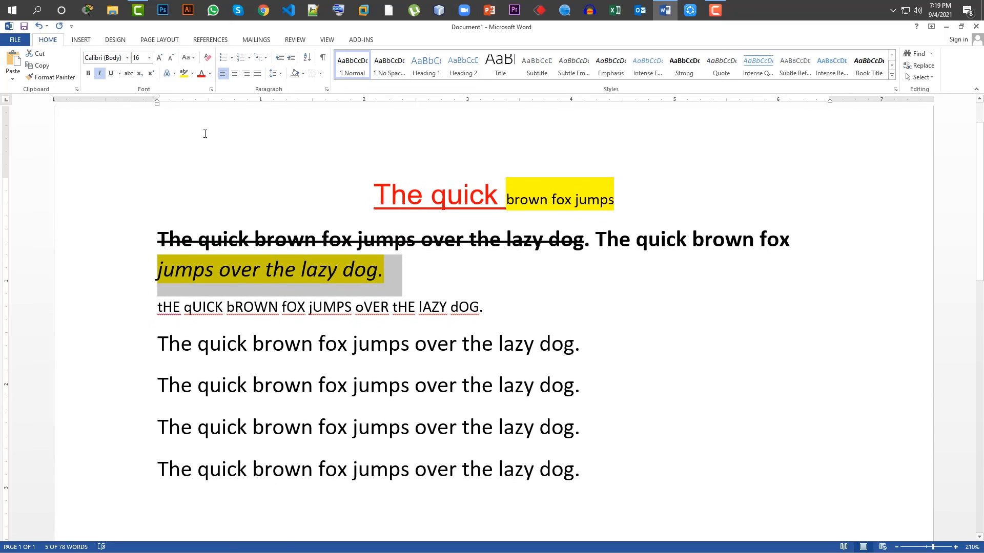